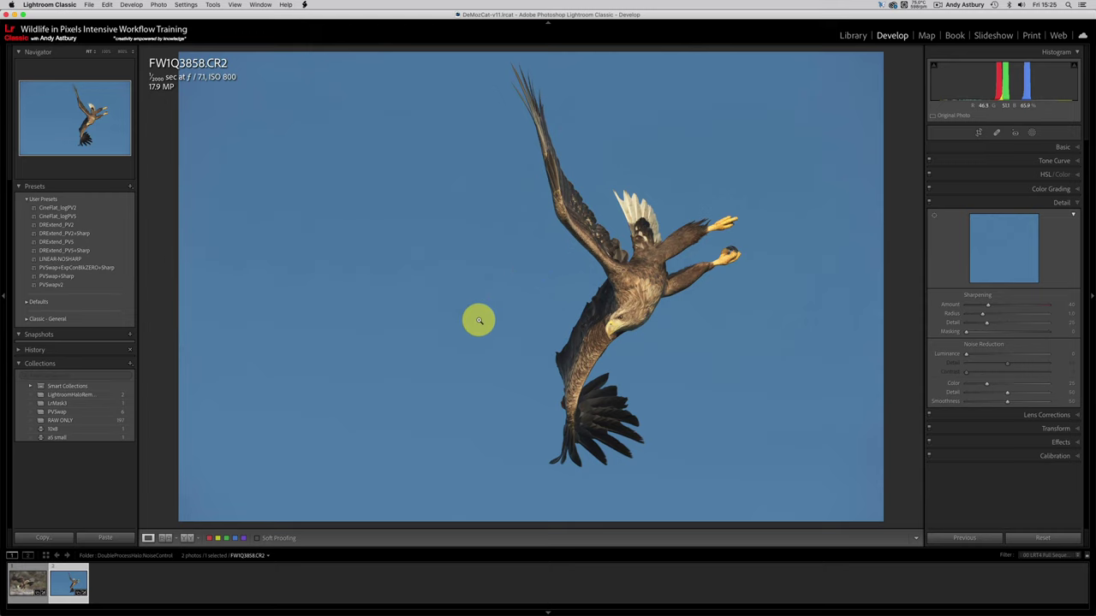
# Step: Bring the YouTube Studio browser window forward, then return to Lightroom Classic
pyautogui.moveTo(422, 605)
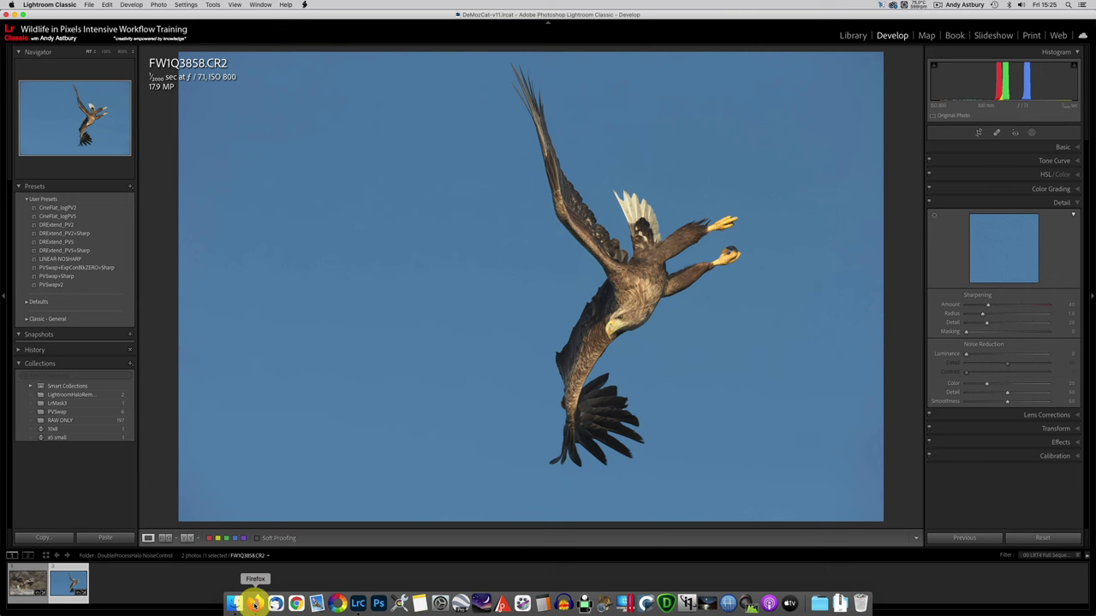
pyautogui.click(255, 603)
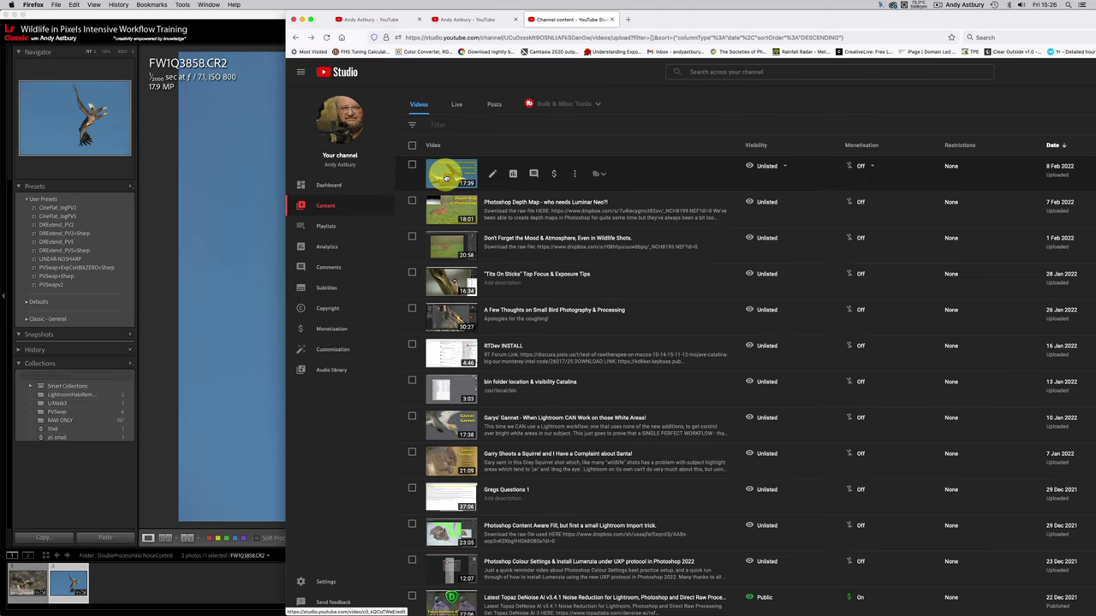
pyautogui.click(56, 14)
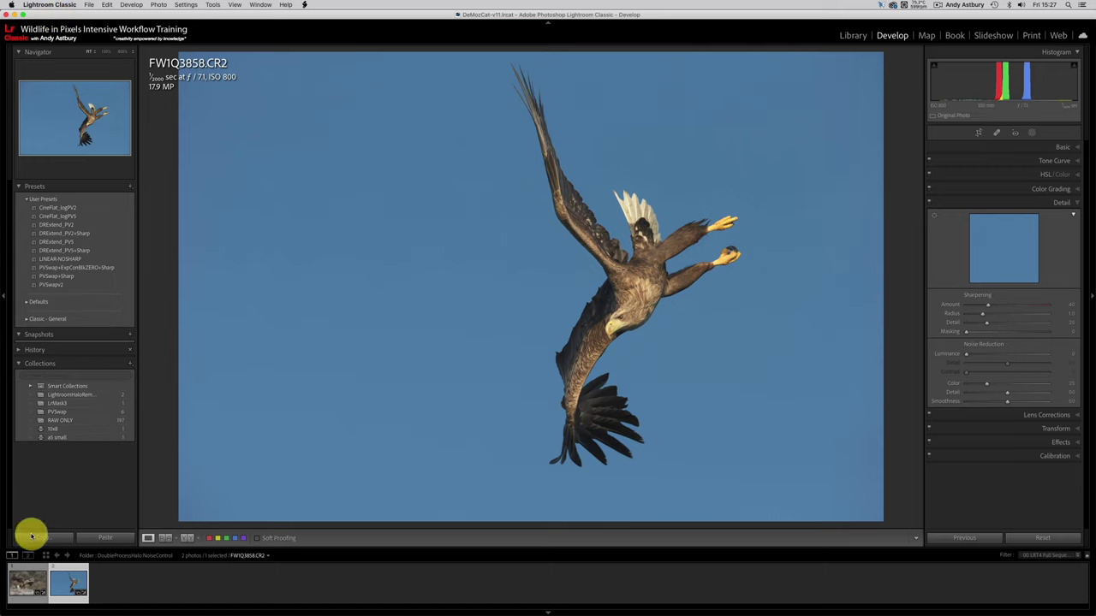
# Step: Switch between flying eagle FW1Q3480.CR2 and diving eagle FW1Q3858.CR2 in the Library, ending on FW1Q3858.CR2
pyautogui.click(24, 583)
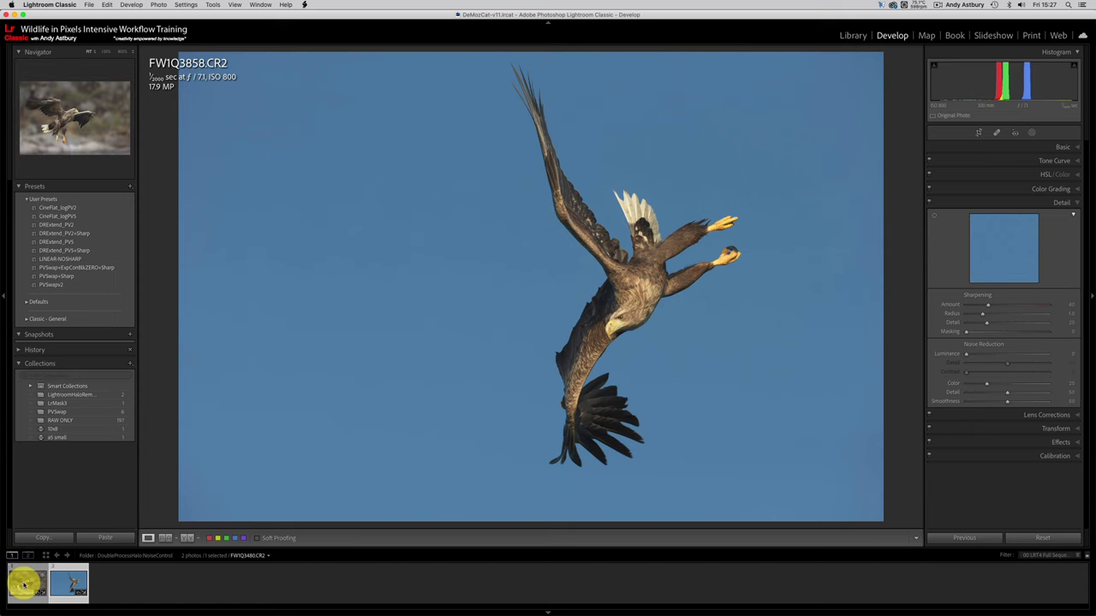
pyautogui.click(24, 584)
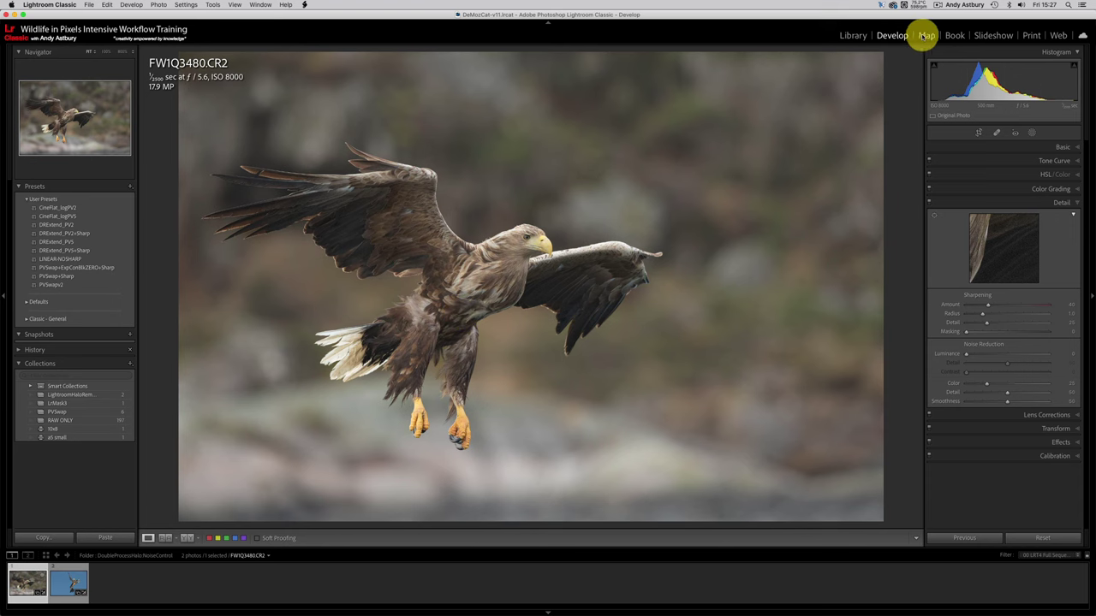
pyautogui.click(853, 36)
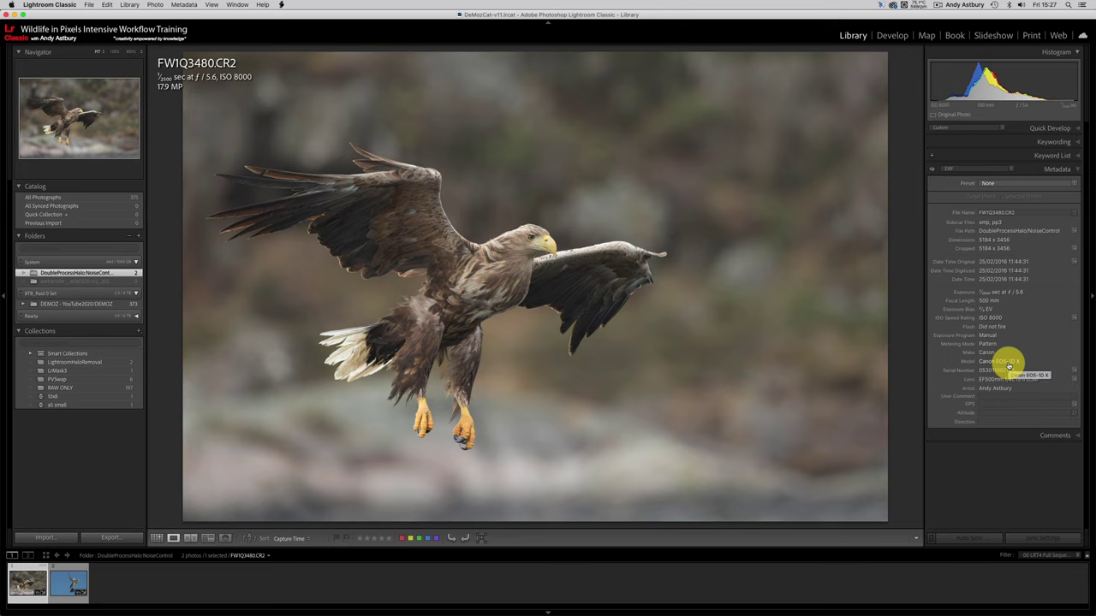
pyautogui.click(75, 583)
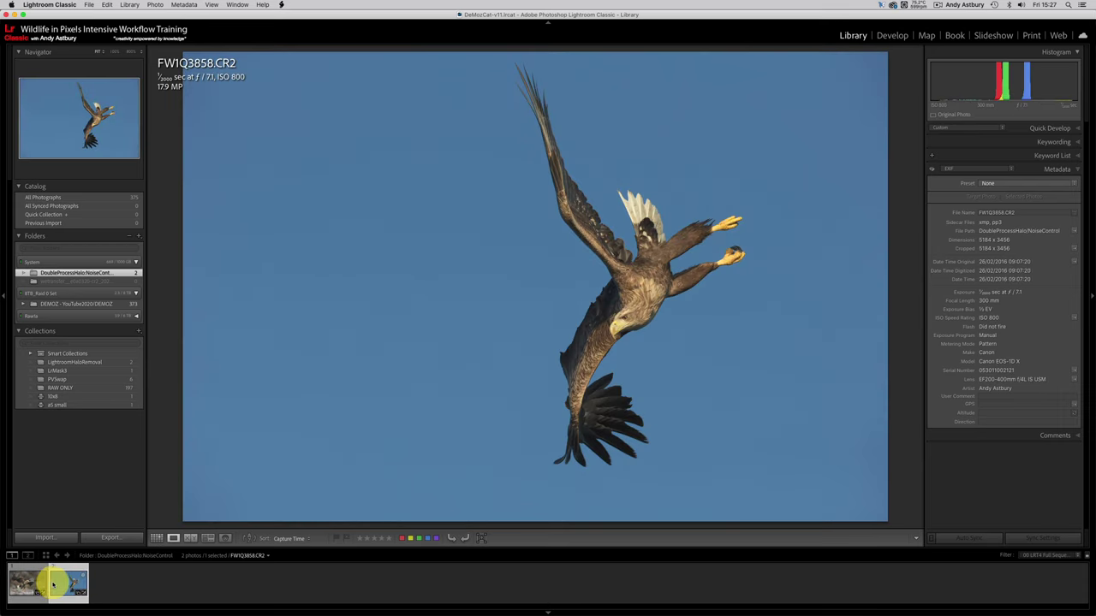
pyautogui.click(19, 584)
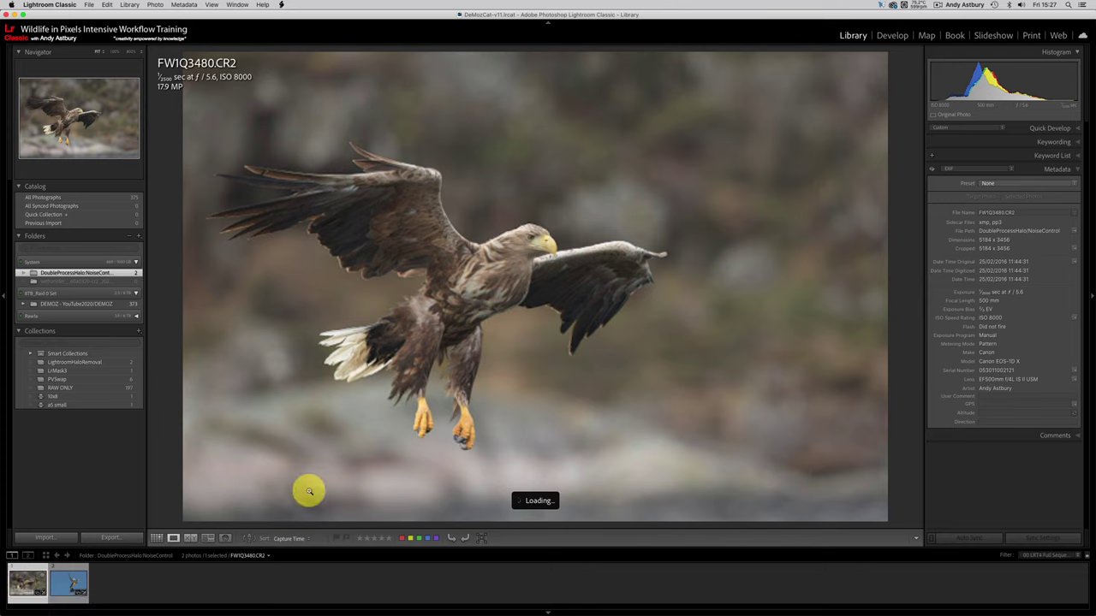
pyautogui.click(64, 585)
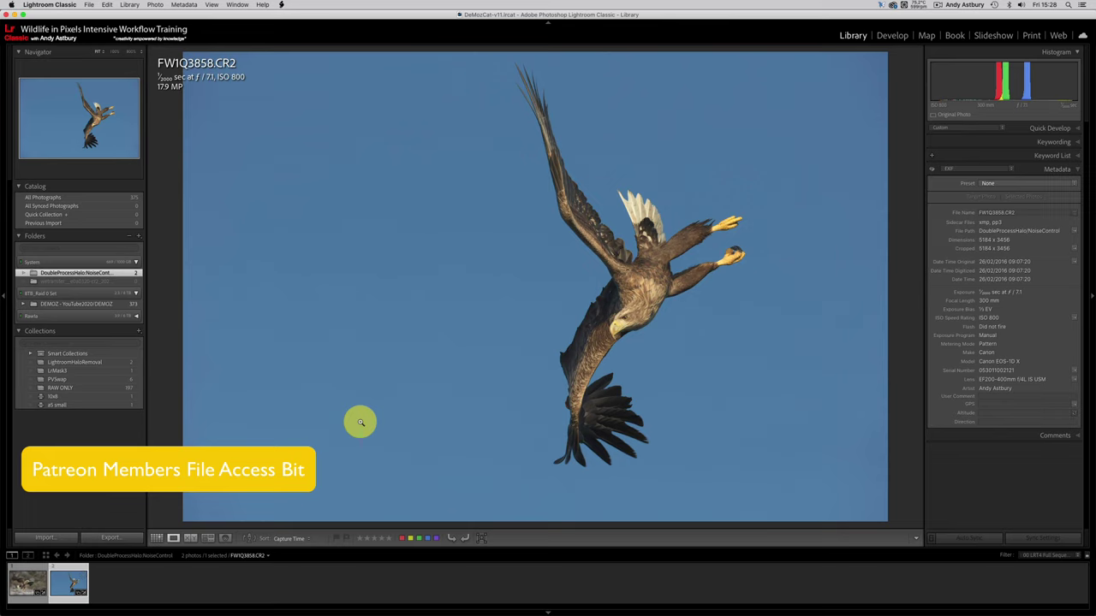
pyautogui.moveTo(276, 609)
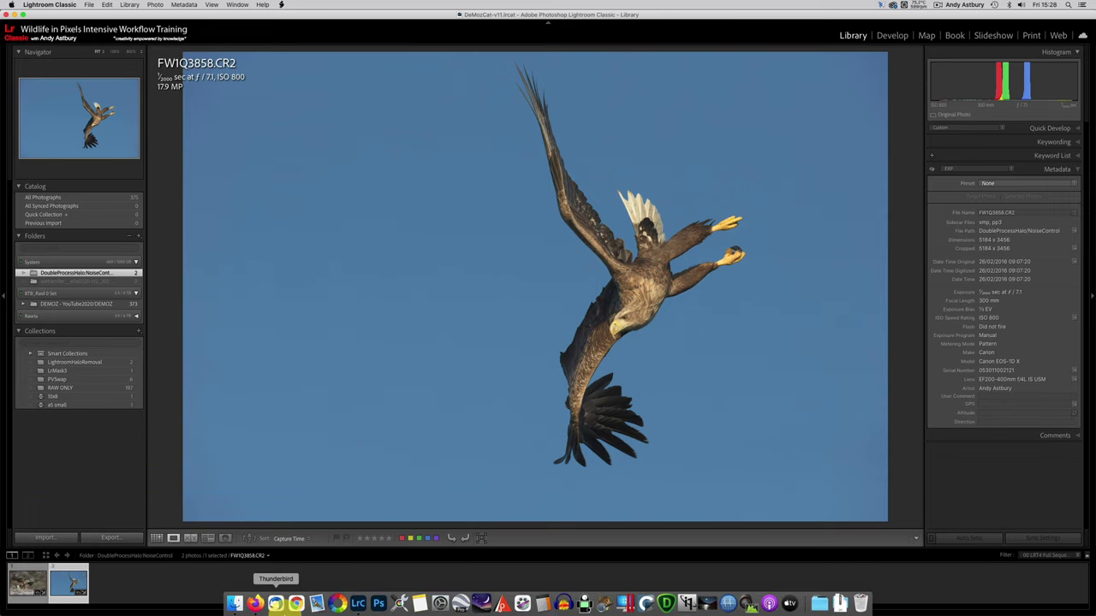
pyautogui.click(235, 604)
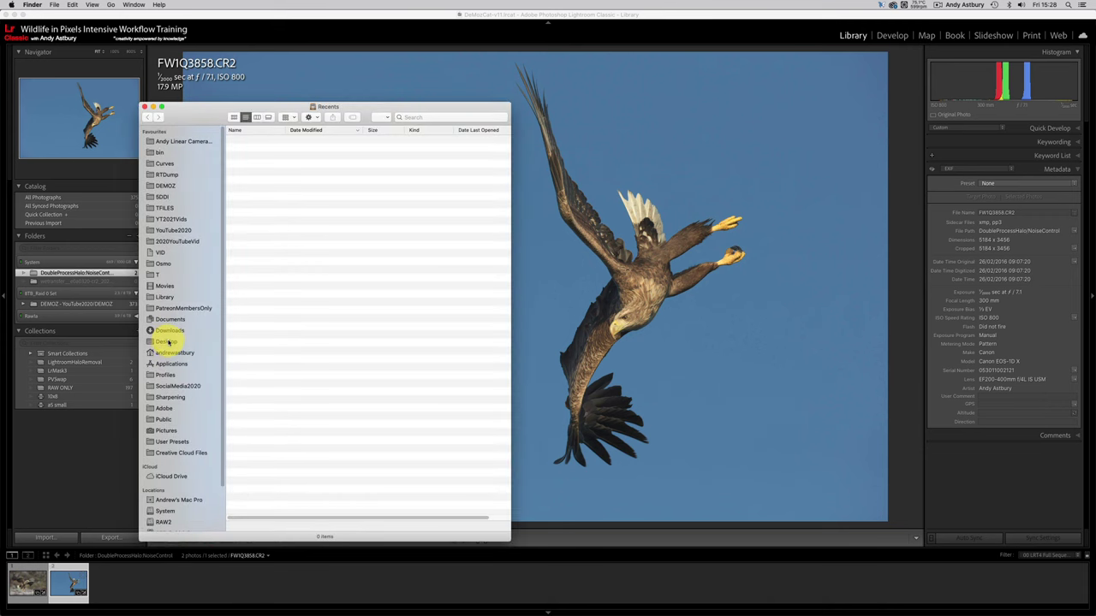
pyautogui.click(165, 342)
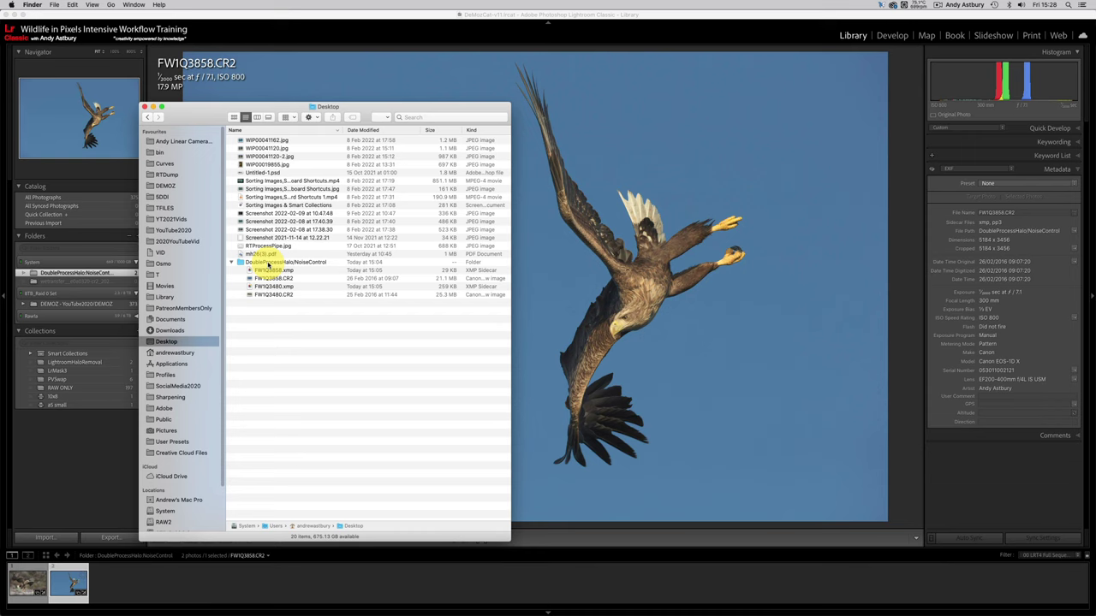
pyautogui.click(267, 263)
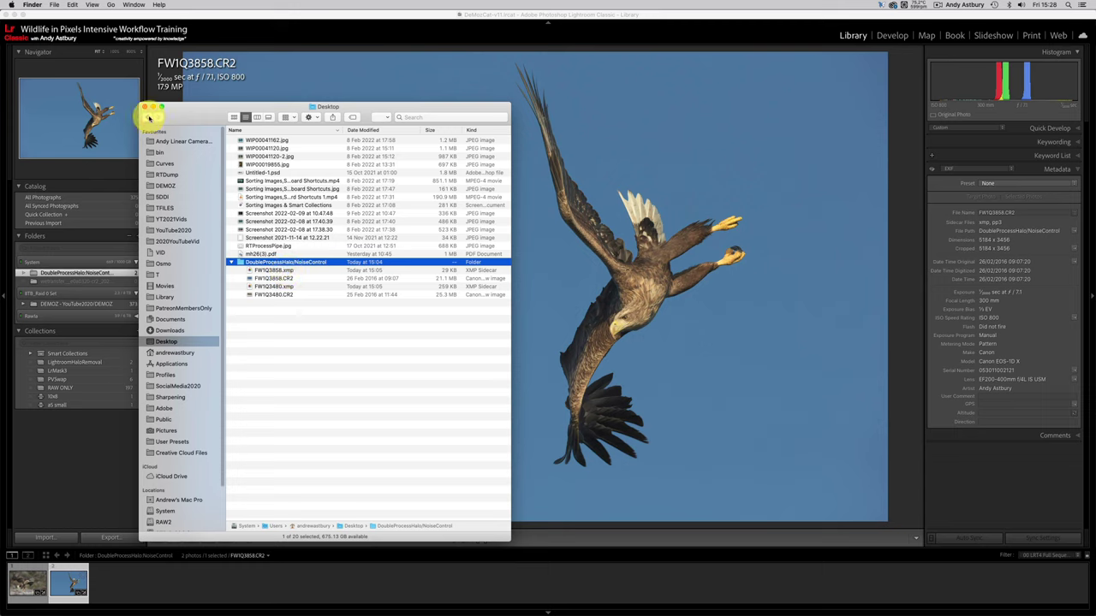
# Step: Close the Finder window so Lightroom's Library with FW1Q3858.CR2 is back in front
pyautogui.click(146, 107)
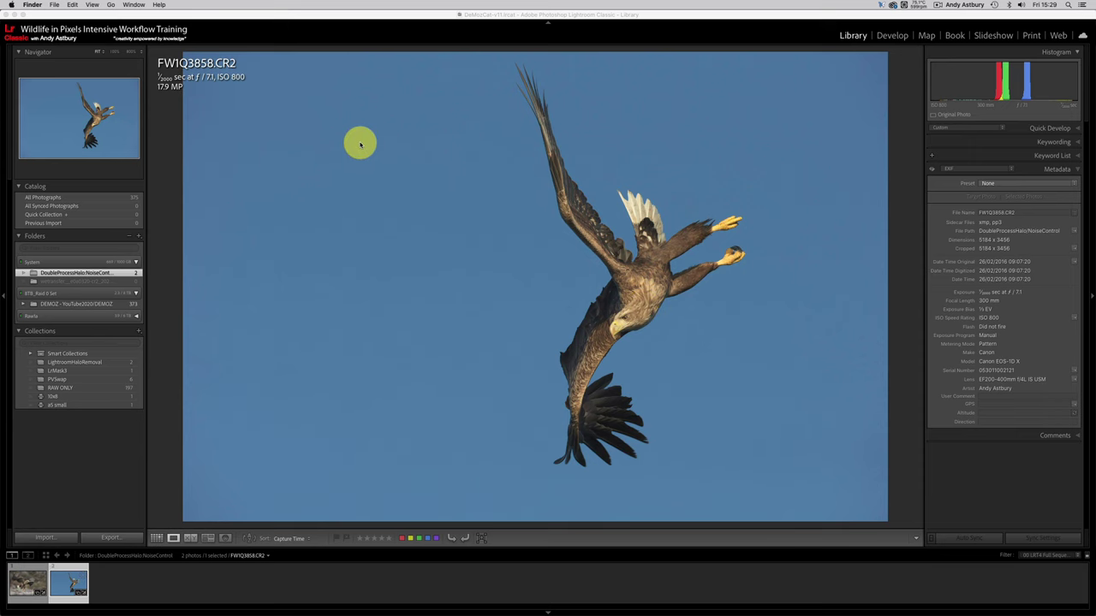
# Step: Zoom to 1:1 on the eagle's head, then magnify beyond 1:1 in the Develop module
pyautogui.click(637, 297)
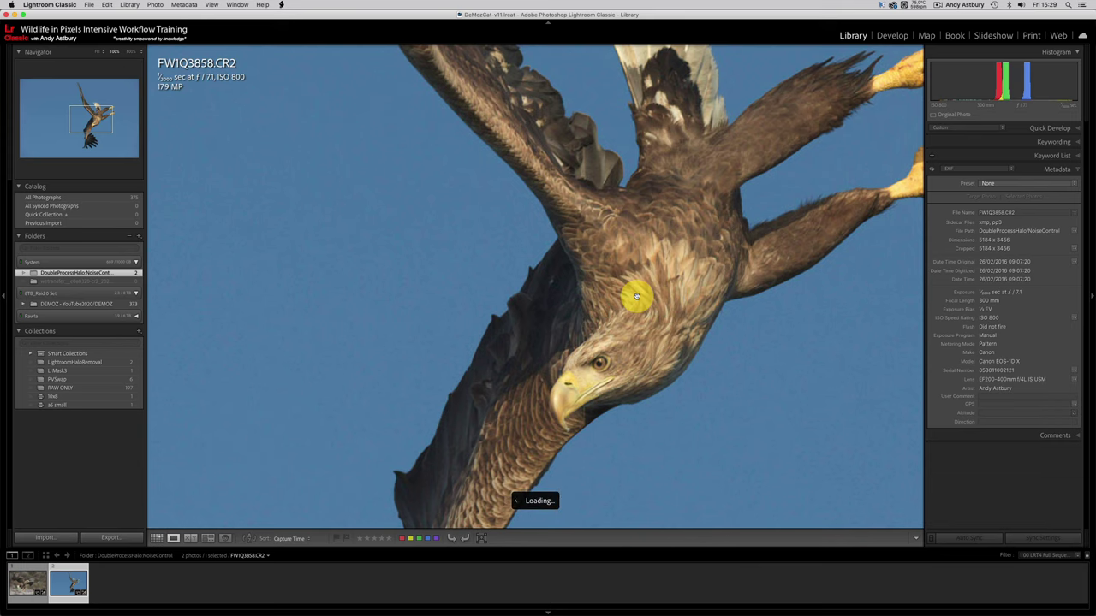
pyautogui.click(890, 36)
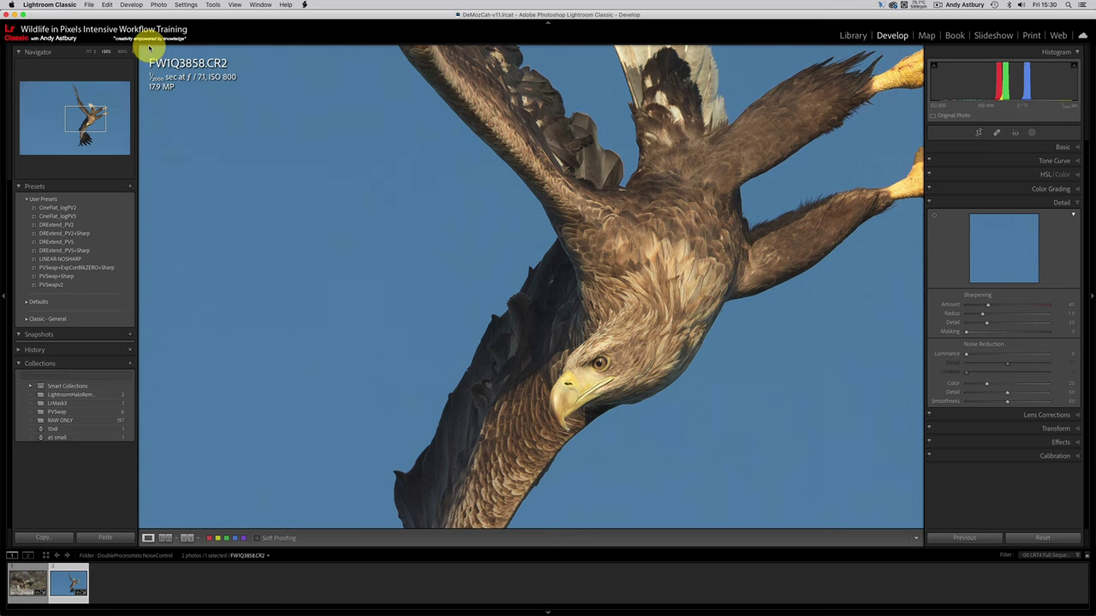
pyautogui.click(122, 53)
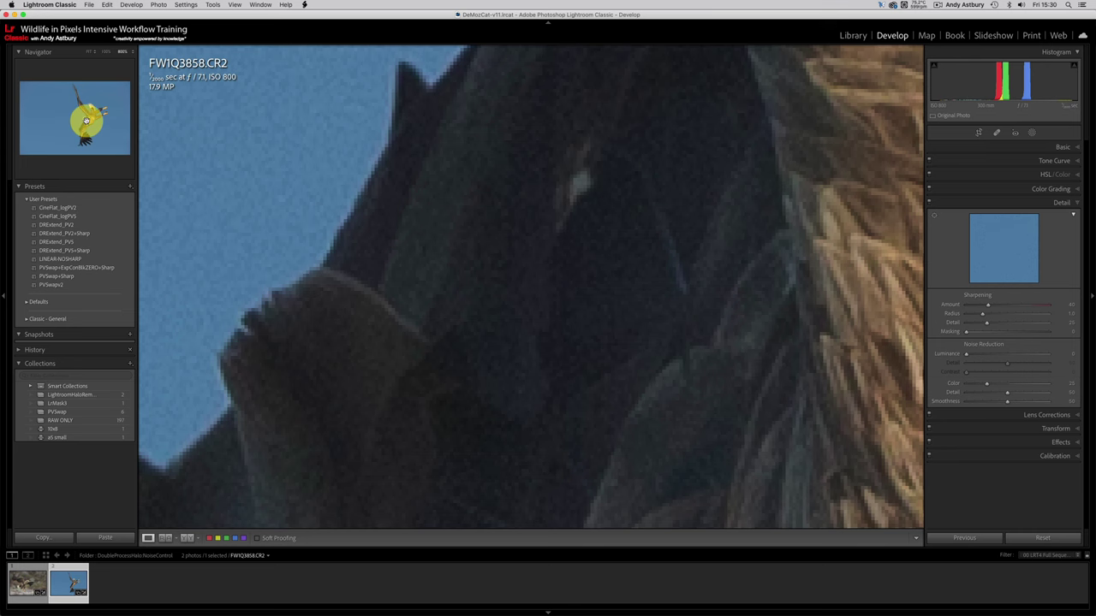
# Step: Pan the magnified view past the brown feathers into the grainy open blue sky
pyautogui.moveTo(86, 122); pyautogui.dragTo(85, 115)
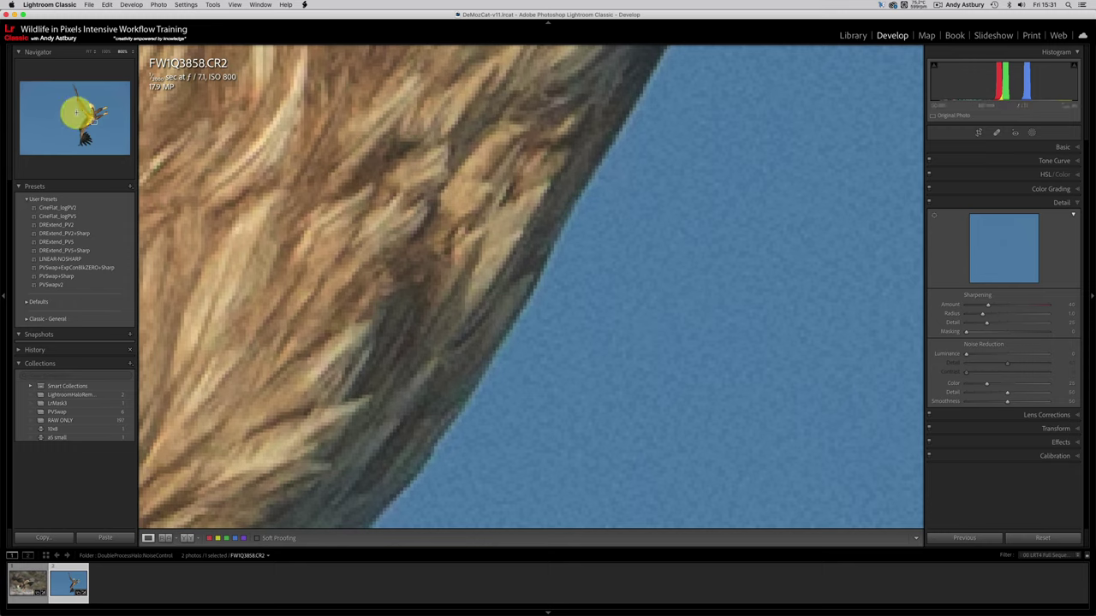
pyautogui.moveTo(97, 123)
pyautogui.mouseDown()
pyautogui.moveTo(87, 133)
pyautogui.moveTo(88, 123)
pyautogui.mouseUp()
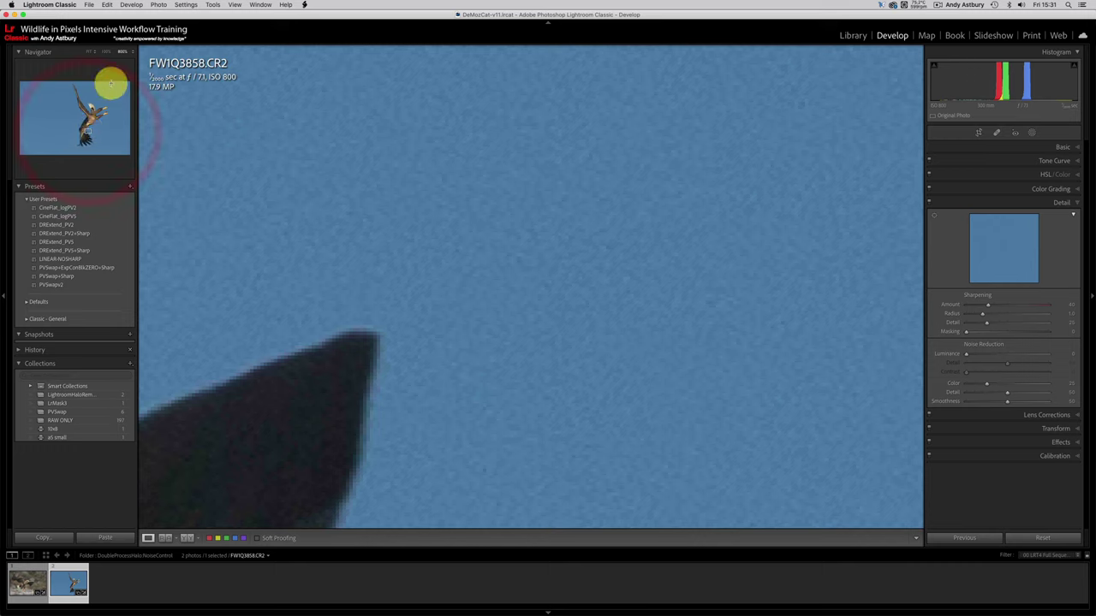
# Step: Zoom the photo to 400% and pan up to the eagle's head and beak
pyautogui.click(120, 50)
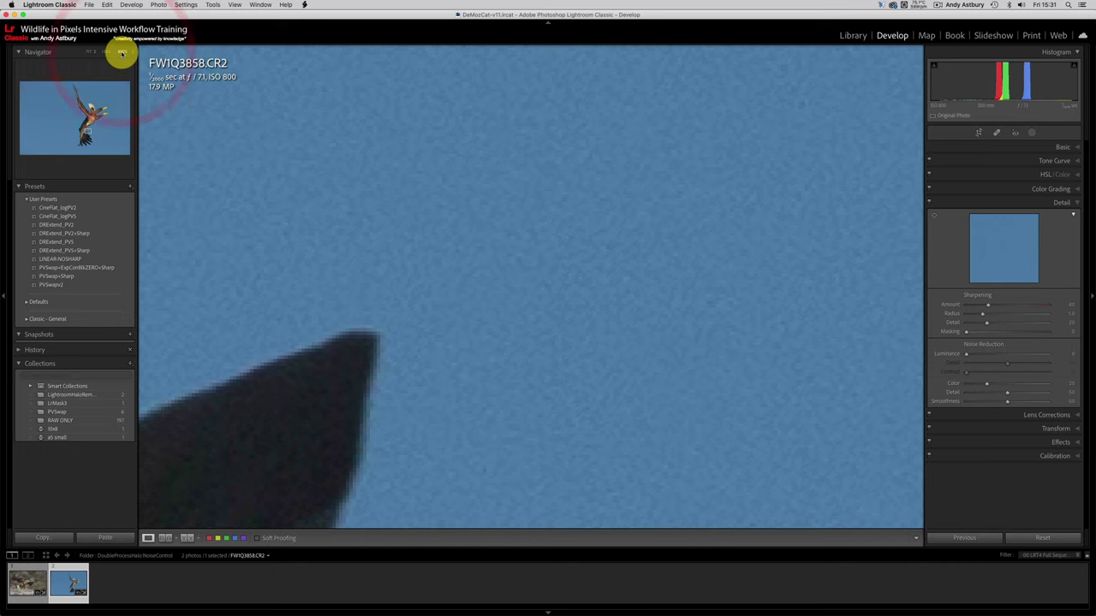
pyautogui.click(124, 51)
pyautogui.click(135, 39)
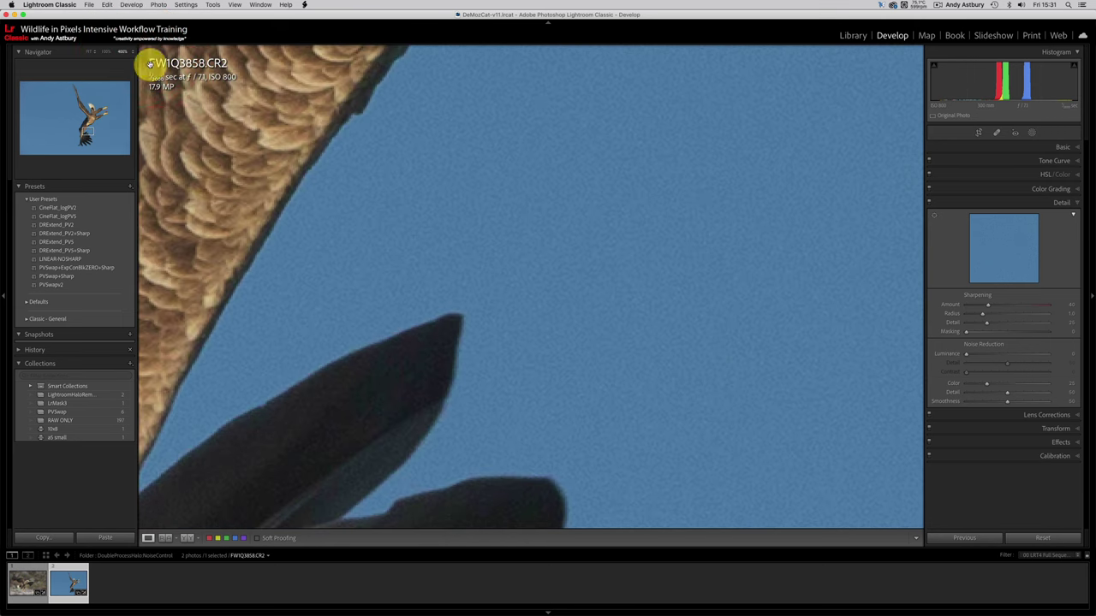
pyautogui.moveTo(301, 137); pyautogui.dragTo(314, 498)
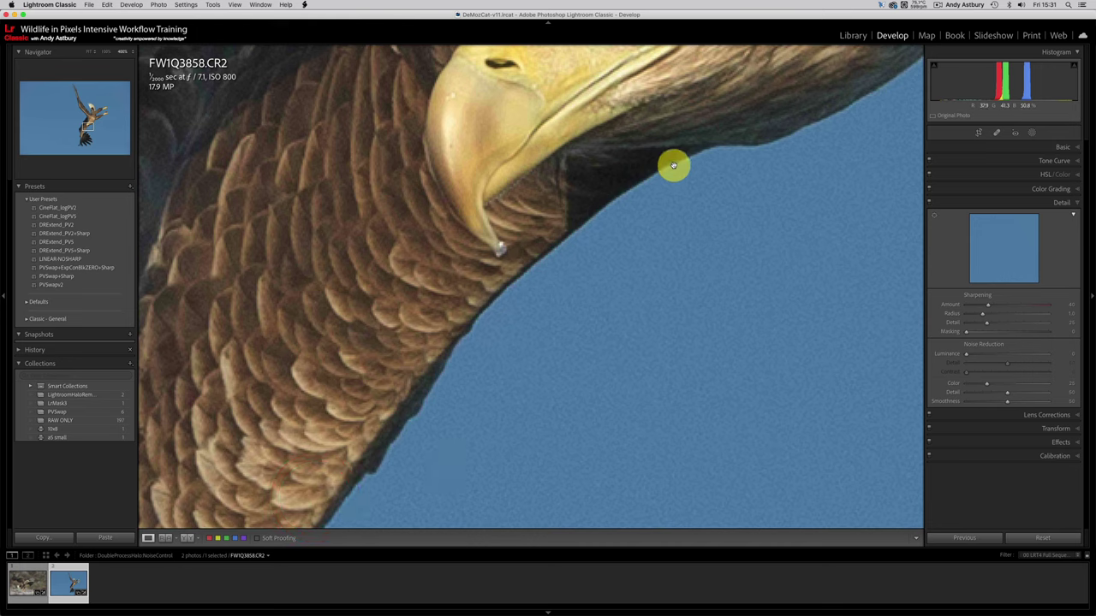
# Step: Zoom in further along the beak and feather edges, then set sharpening Masking to 20
pyautogui.click(130, 52)
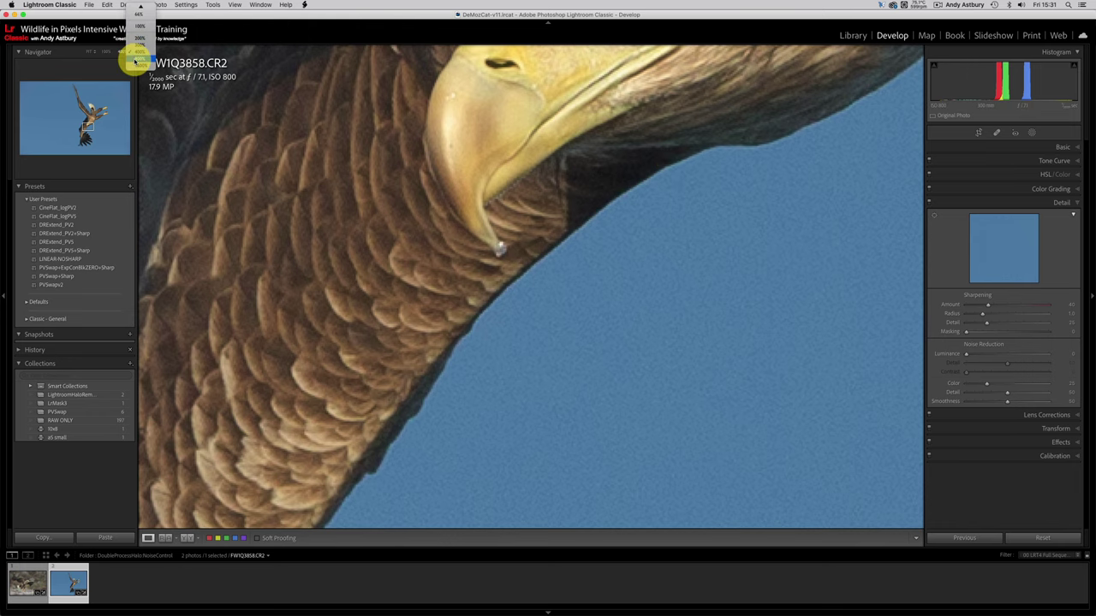
pyautogui.click(135, 62)
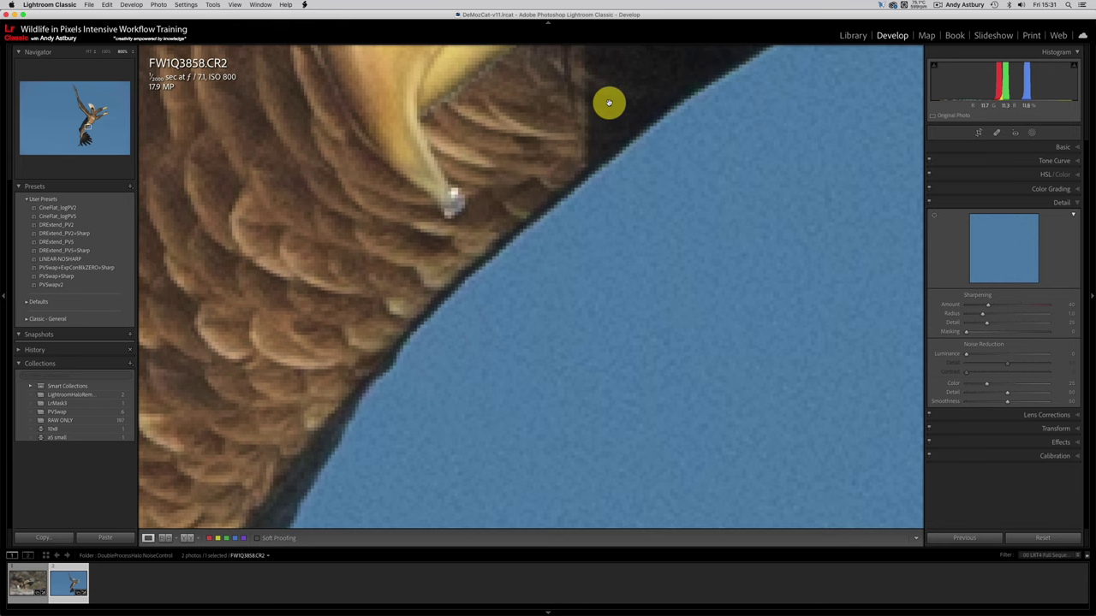
pyautogui.moveTo(547, 177); pyautogui.dragTo(90, 477)
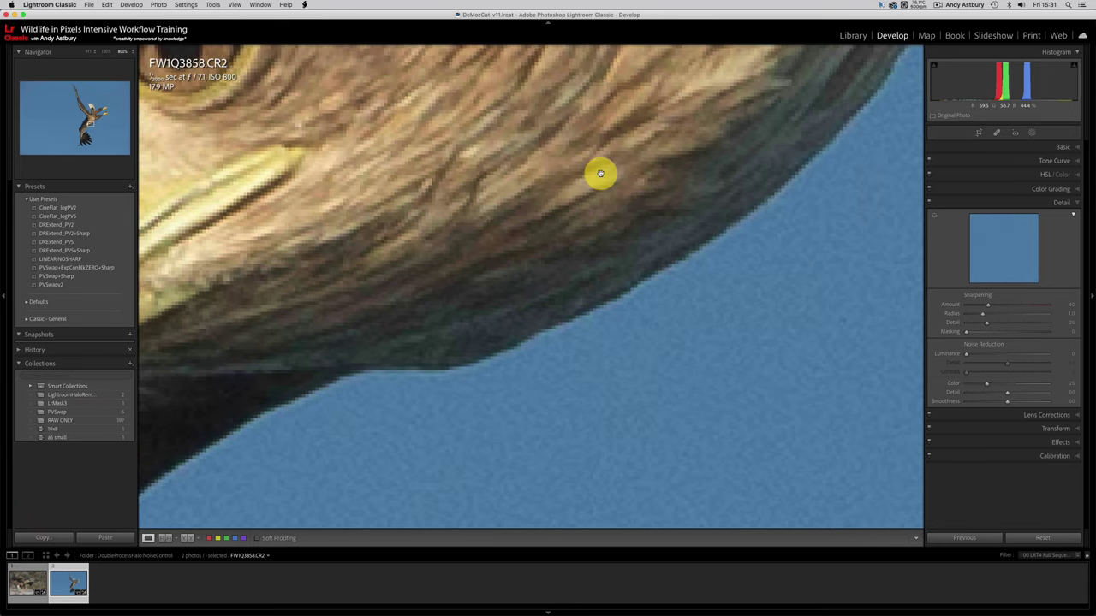
pyautogui.moveTo(599, 171); pyautogui.dragTo(191, 562)
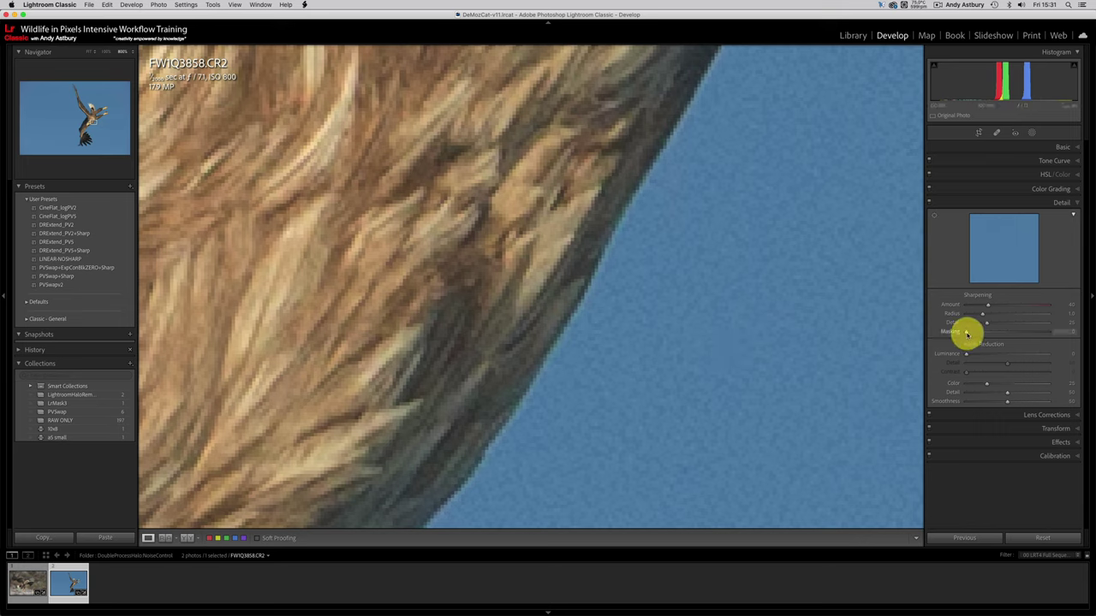
pyautogui.moveTo(968, 332); pyautogui.dragTo(983, 333)
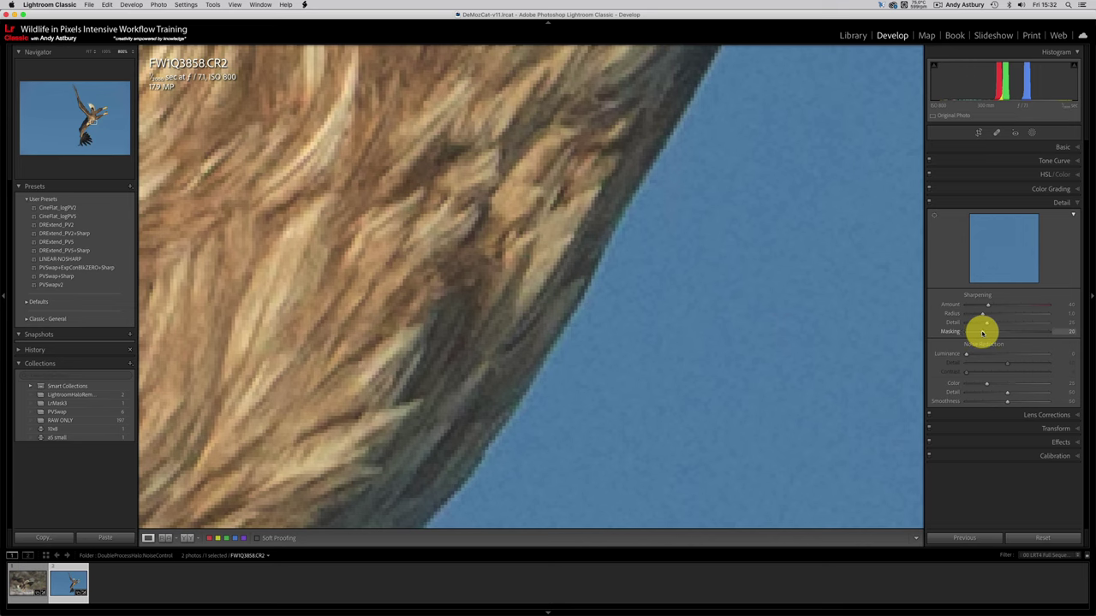
# Step: Push sharpening Masking to 100, then reset it to 0 so sharpening covers the whole image
pyautogui.moveTo(982, 332); pyautogui.dragTo(1059, 335)
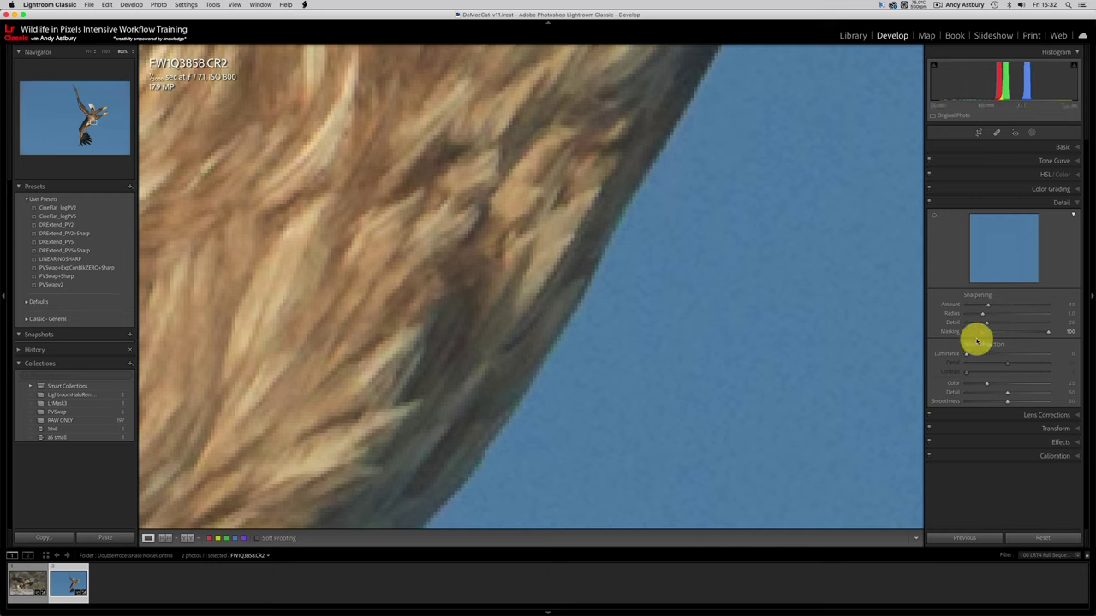
pyautogui.doubleClick(950, 333)
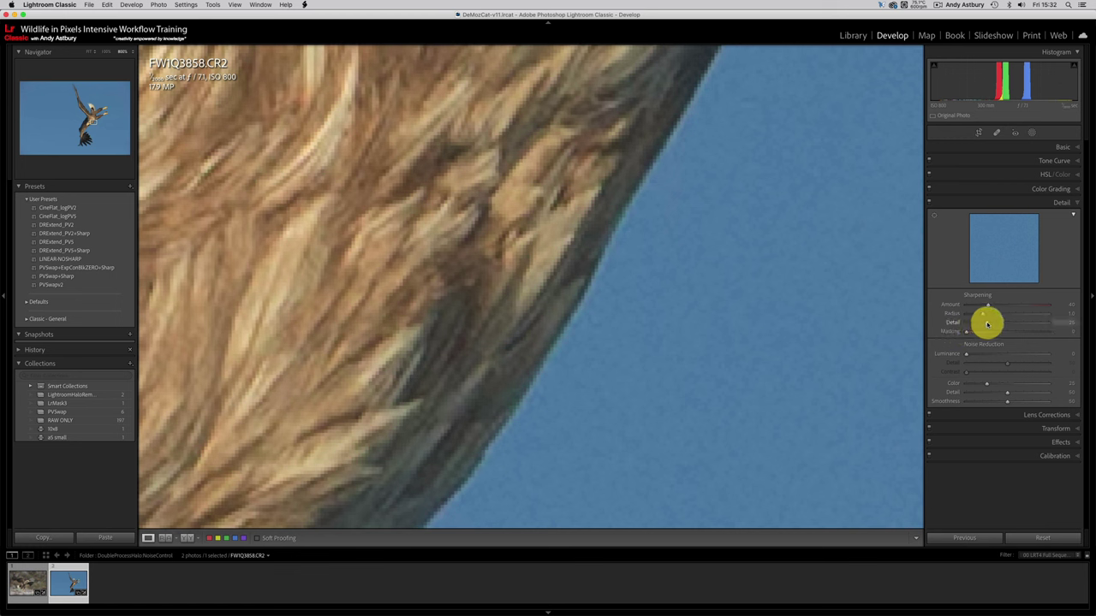
pyautogui.moveTo(986, 324)
pyautogui.mouseDown()
pyautogui.moveTo(968, 321)
pyautogui.moveTo(999, 324)
pyautogui.moveTo(961, 323)
pyautogui.moveTo(991, 321)
pyautogui.moveTo(970, 326)
pyautogui.mouseUp()
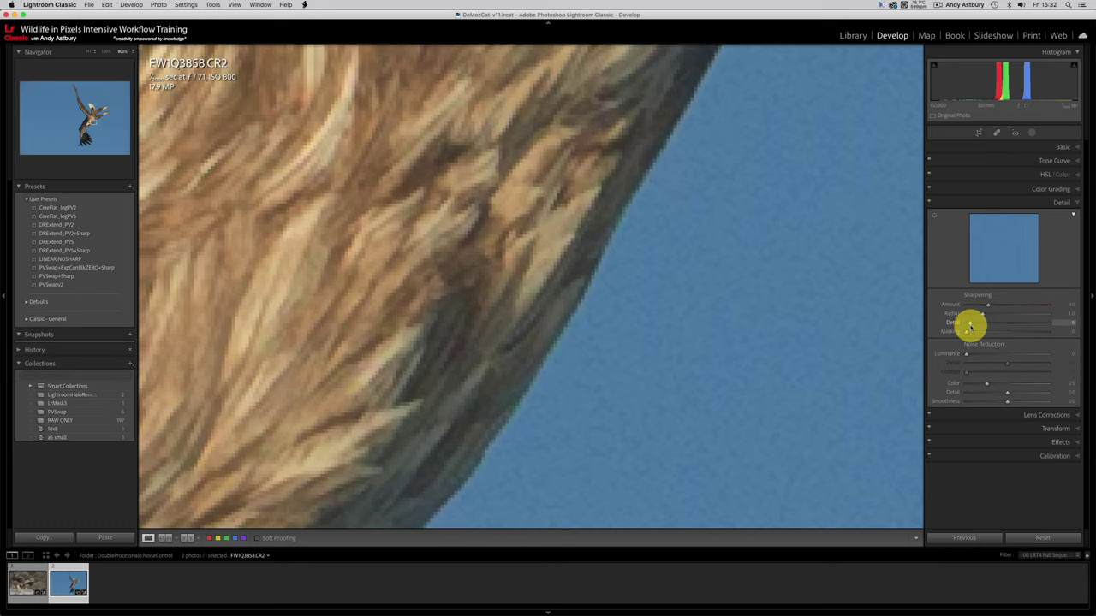
pyautogui.click(953, 319)
pyautogui.doubleClick(953, 321)
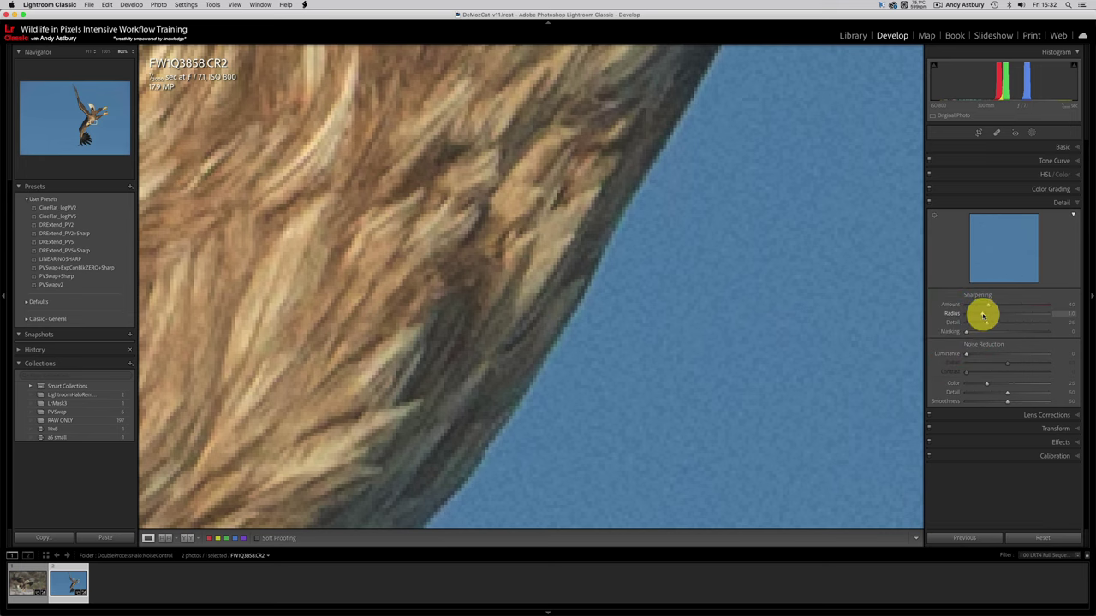
# Step: Try different sharpening Radius values on the diving eagle photo
pyautogui.moveTo(983, 317)
pyautogui.mouseDown()
pyautogui.moveTo(966, 313)
pyautogui.moveTo(1005, 316)
pyautogui.moveTo(963, 319)
pyautogui.mouseUp()
# Step: Restore sharpening Radius to 1.0 and turn sharpening Amount down to 0
pyautogui.moveTo(965, 317); pyautogui.dragTo(951, 313)
pyautogui.doubleClick(951, 313)
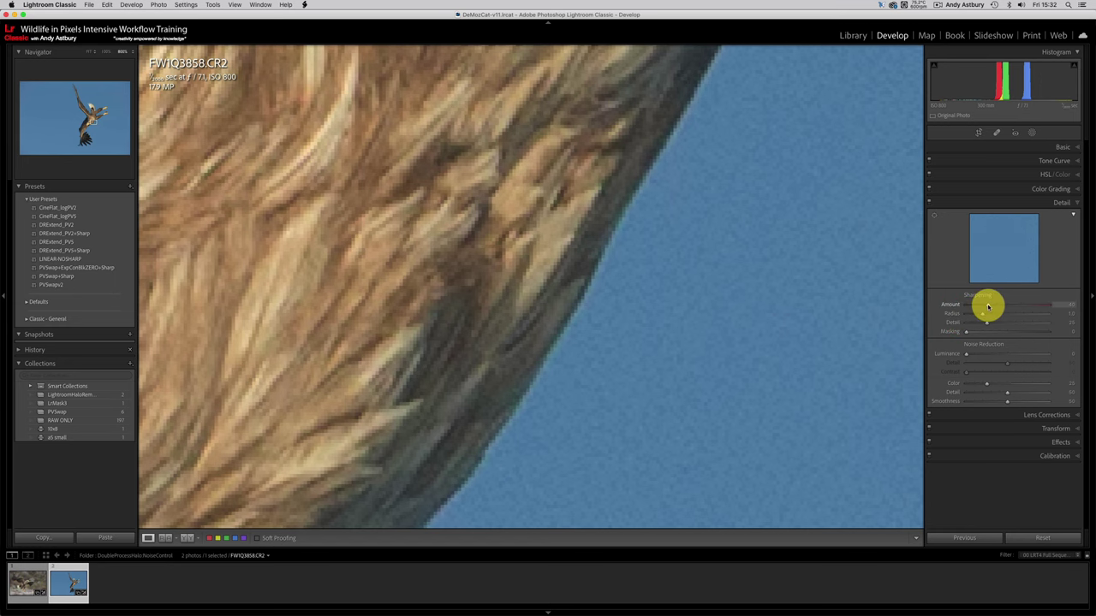
pyautogui.moveTo(987, 307); pyautogui.dragTo(950, 306)
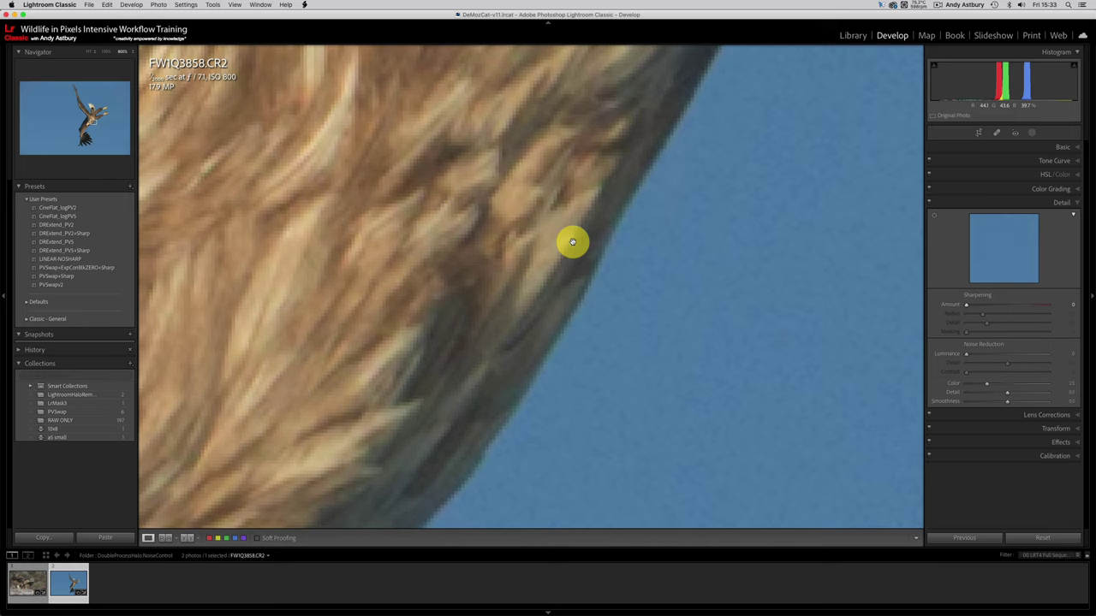
# Step: Send the unsharpened FW1Q3858.CR2 to Adobe Photoshop 2022 via Edit In
pyautogui.rightClick(572, 243)
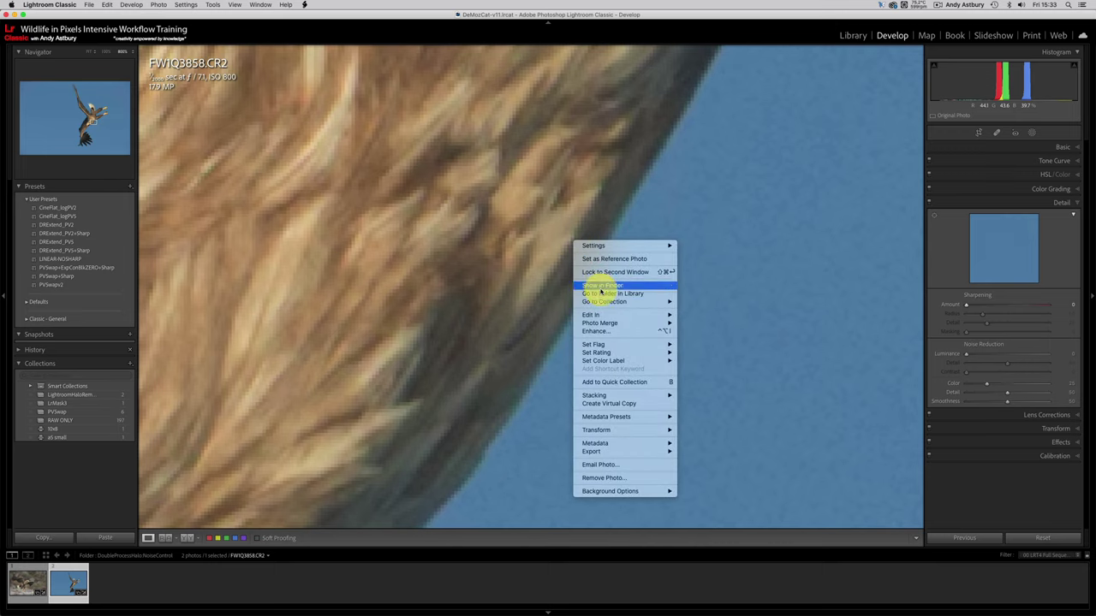
pyautogui.moveTo(597, 314)
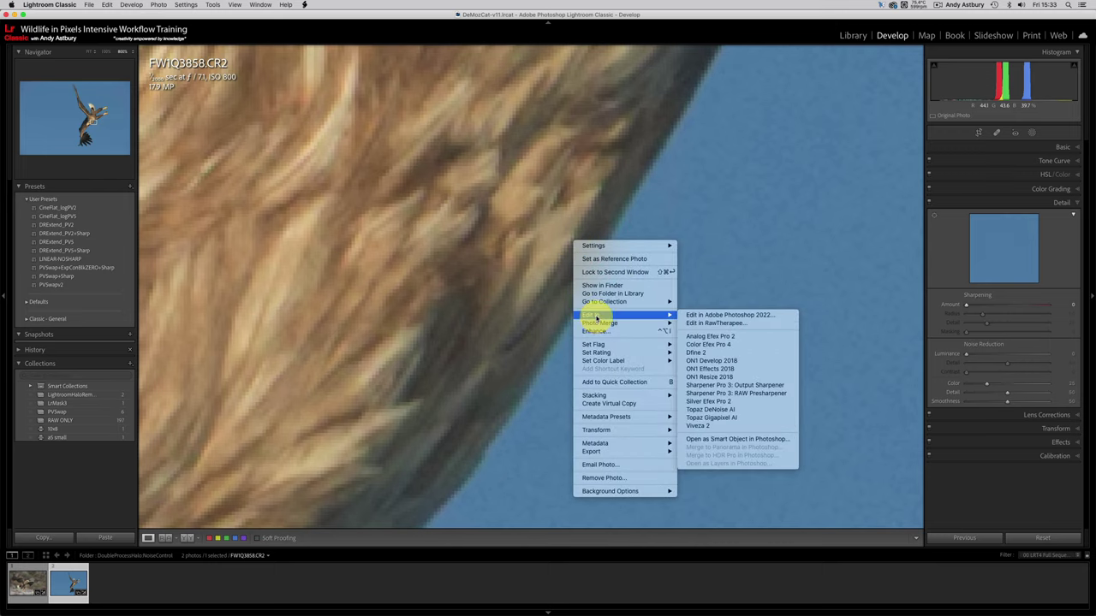
pyautogui.click(708, 316)
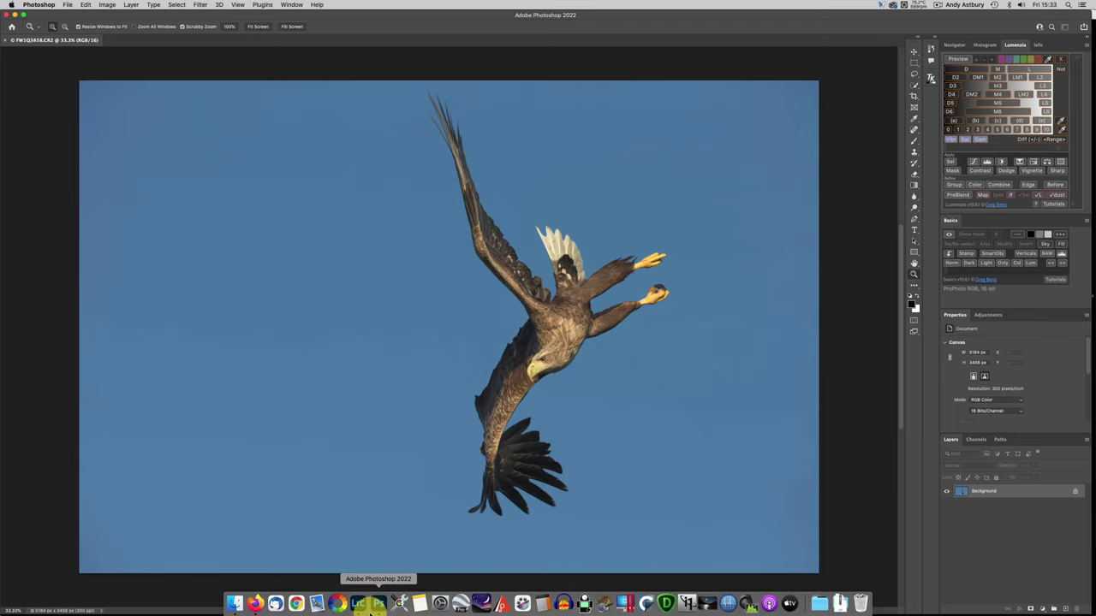
# Step: Back in Lightroom, restore sharpening Amount to 40, lower it to 30, and zoom into the head
pyautogui.click(358, 604)
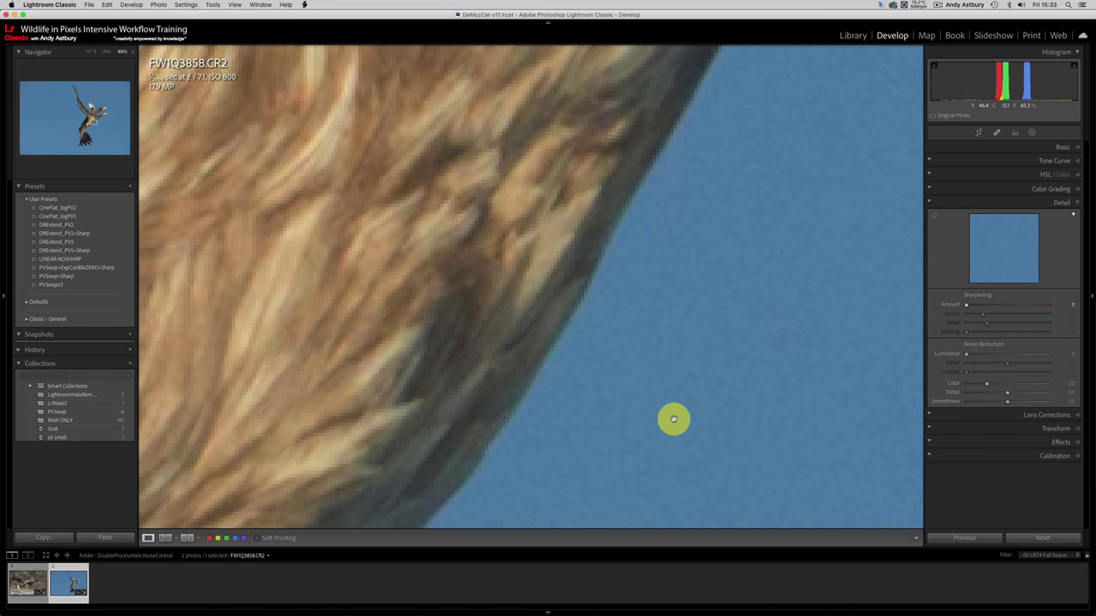
pyautogui.doubleClick(948, 305)
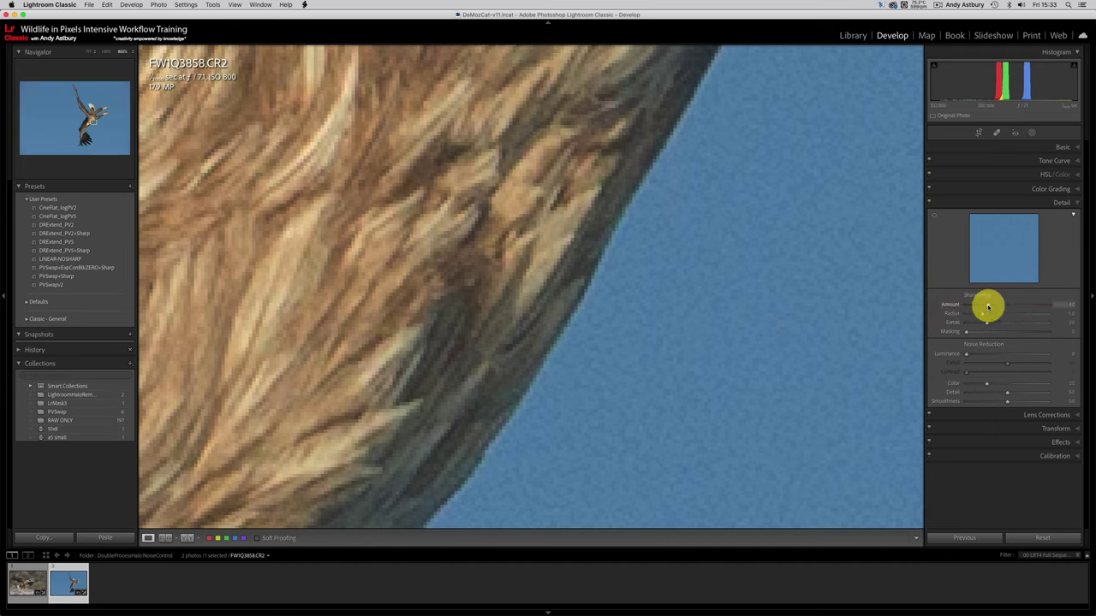
pyautogui.moveTo(988, 306); pyautogui.dragTo(982, 306)
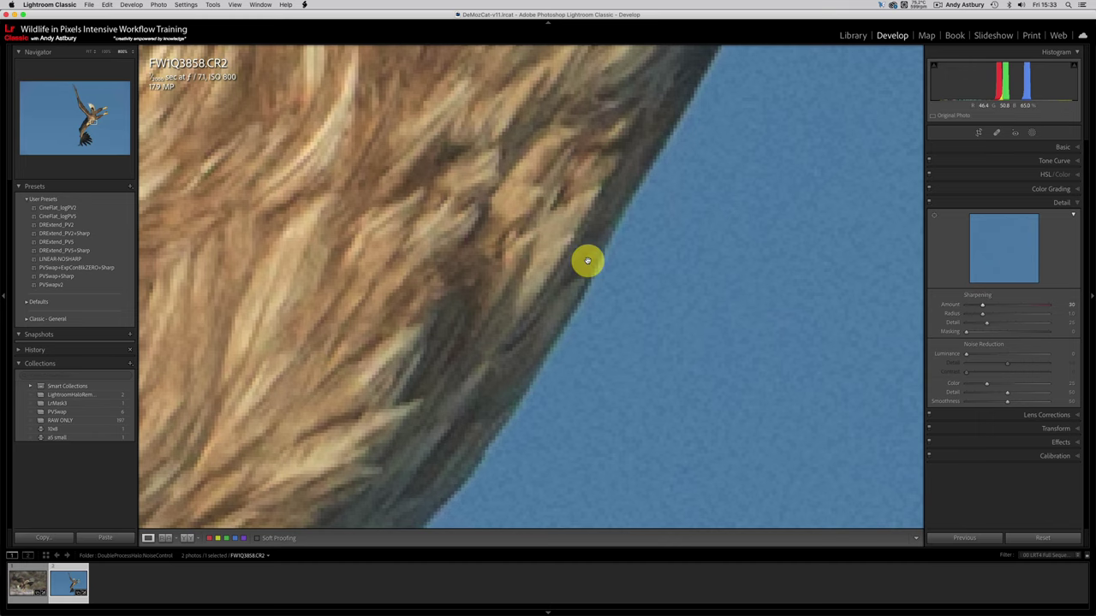
pyautogui.click(481, 241)
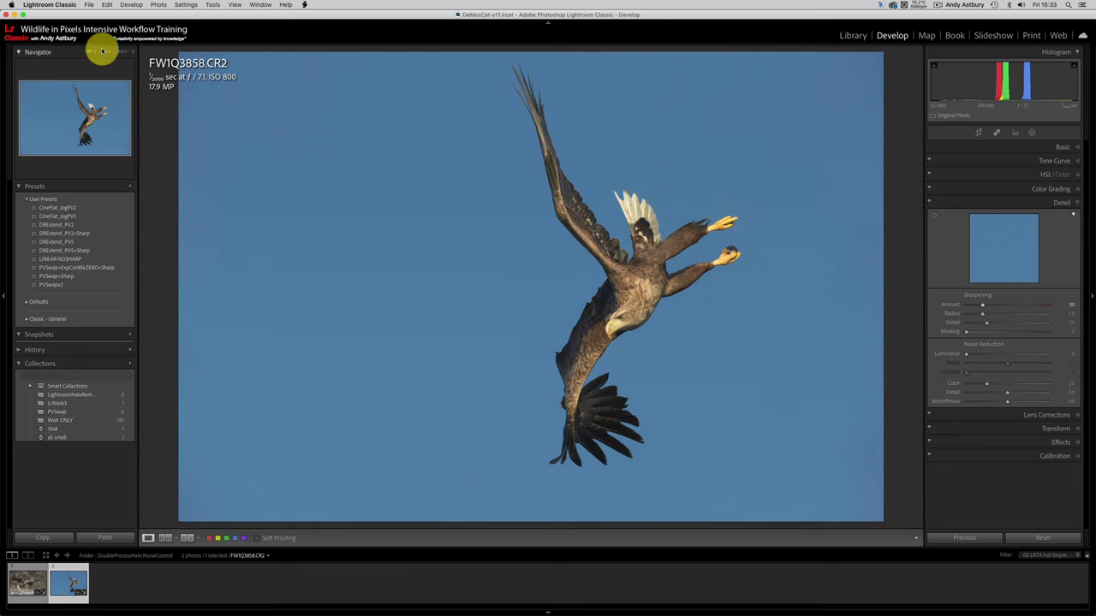
pyautogui.click(106, 53)
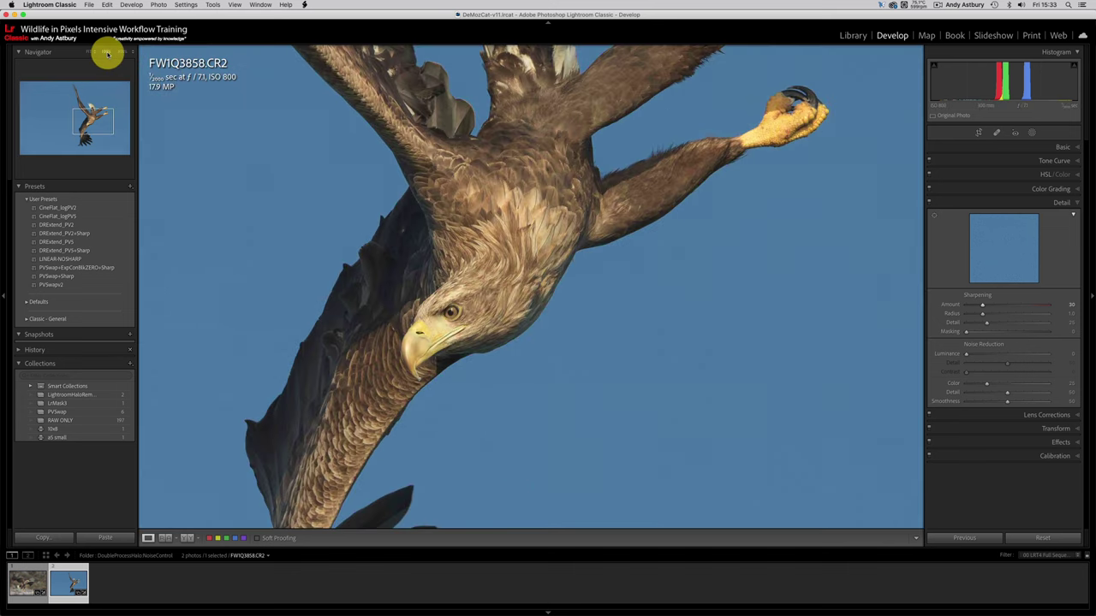
# Step: Send the sharpened FW1Q3858.CR2 to Photoshop 2022 via Edit In, creating copy FW1Q3858-2
pyautogui.rightClick(477, 287)
pyautogui.moveTo(481, 289)
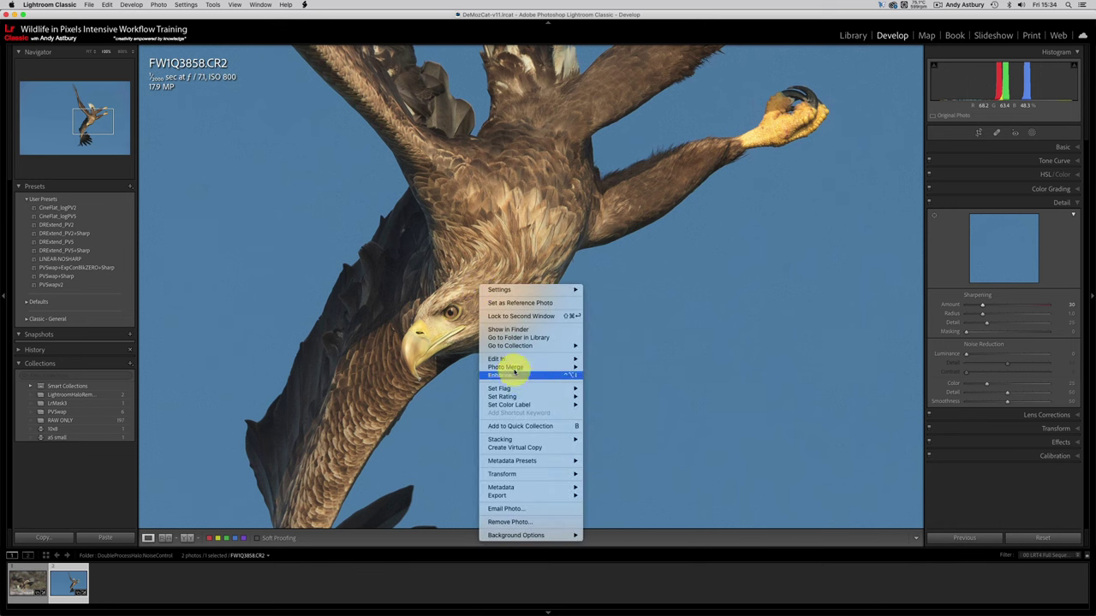
pyautogui.moveTo(503, 361)
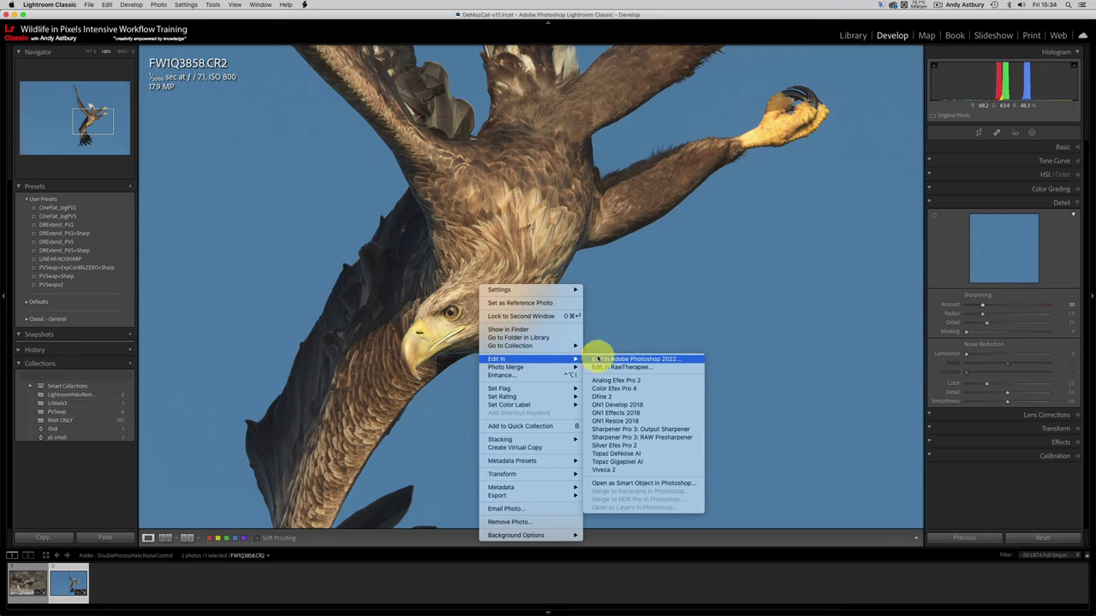
pyautogui.click(606, 362)
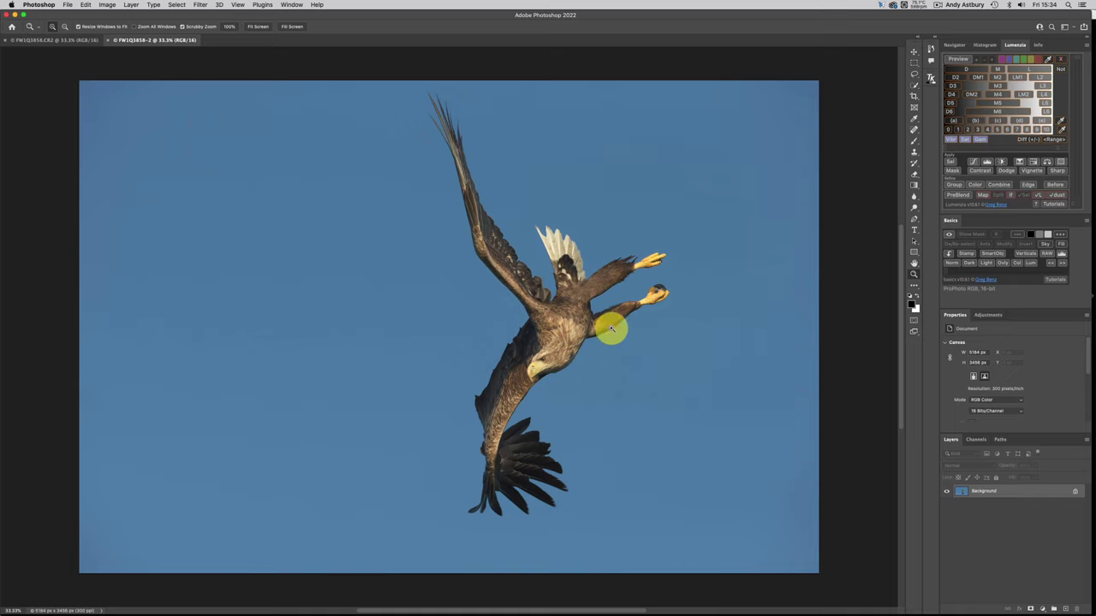
# Step: Drag the sharpened eagle into FW1Q3858.CR2 as Layer 1, Shift-aligned above the Background
pyautogui.press('v')
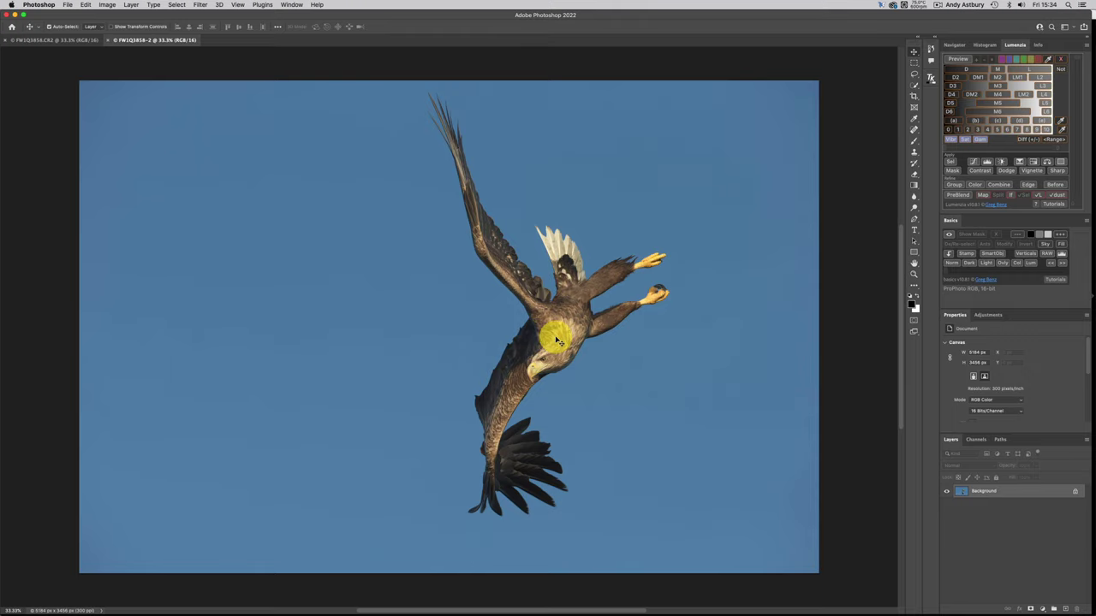
pyautogui.moveTo(557, 341); pyautogui.dragTo(50, 40)
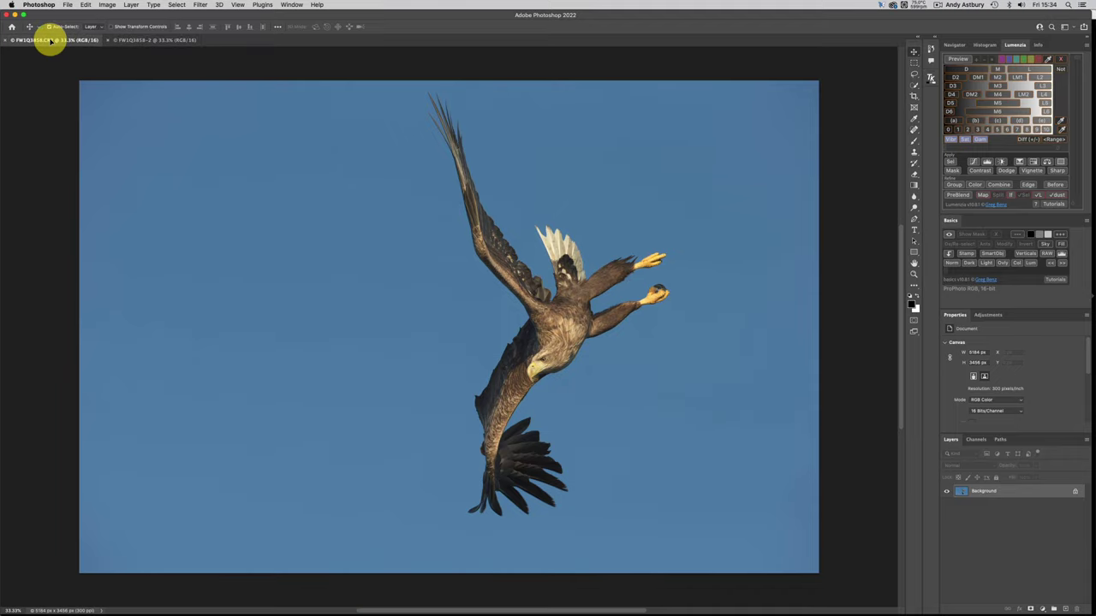
pyautogui.moveTo(50, 41); pyautogui.dragTo(515, 341)
pyautogui.press('shift')
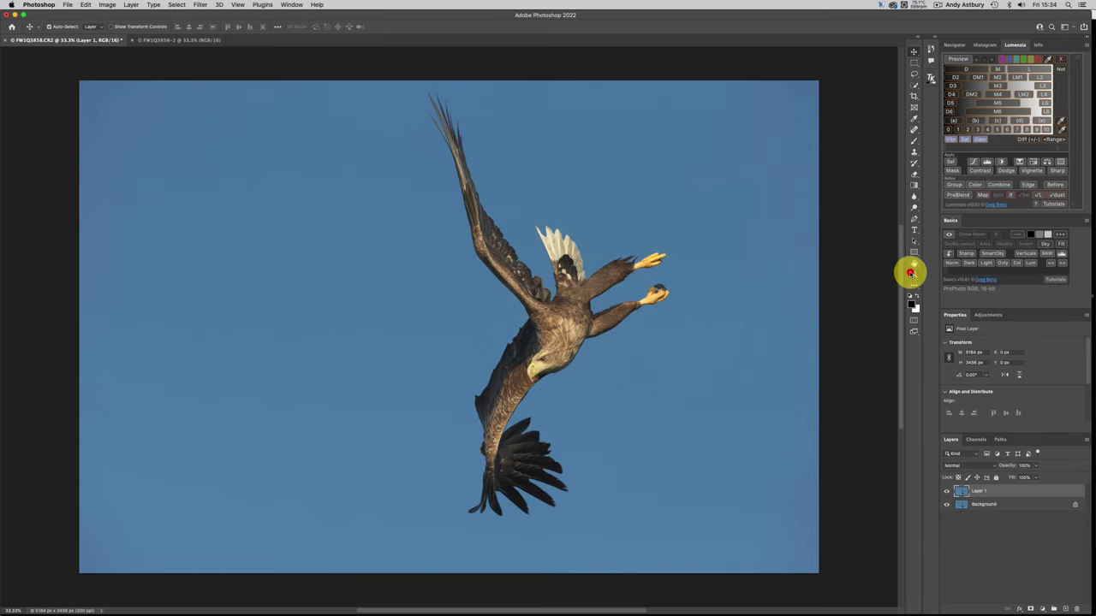
# Step: Compare the eagle's head at 100% with Layer 1 hidden, then fit the whole image on screen
pyautogui.doubleClick(912, 273)
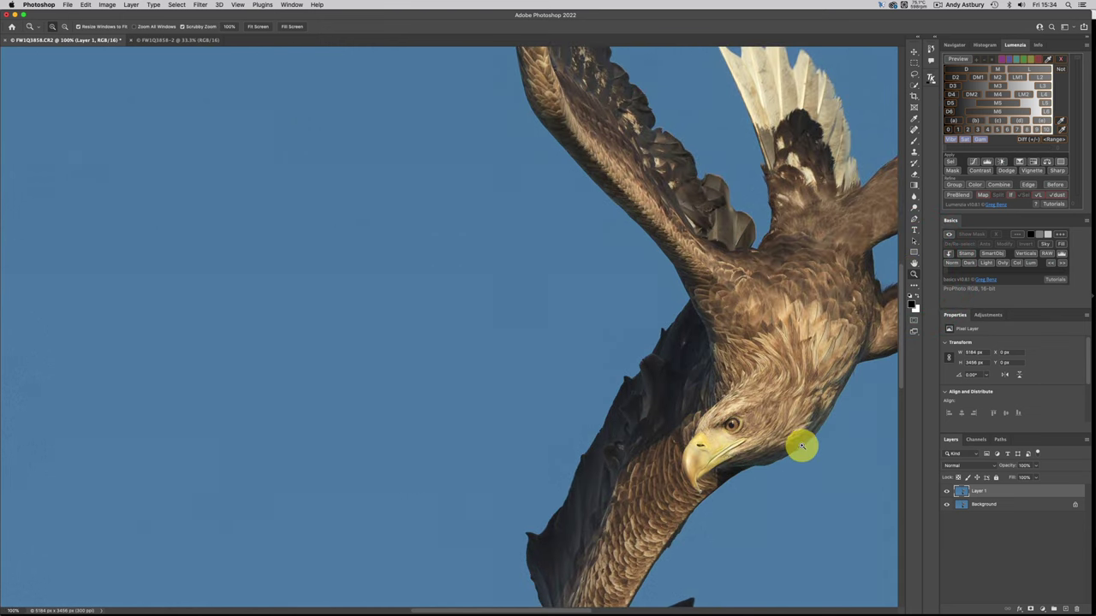
pyautogui.click(946, 492)
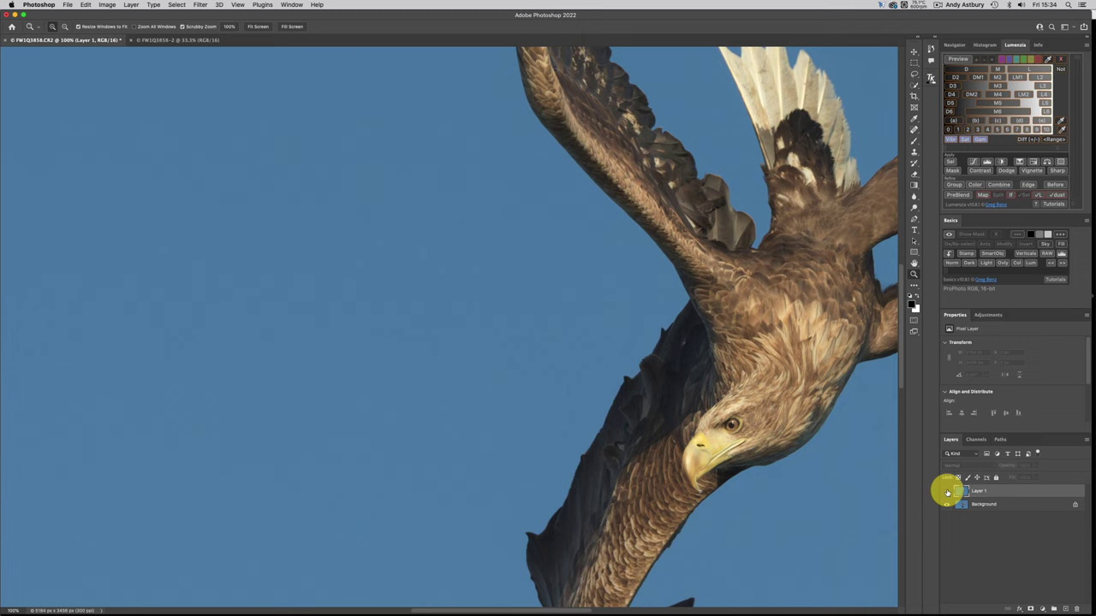
pyautogui.click(808, 442)
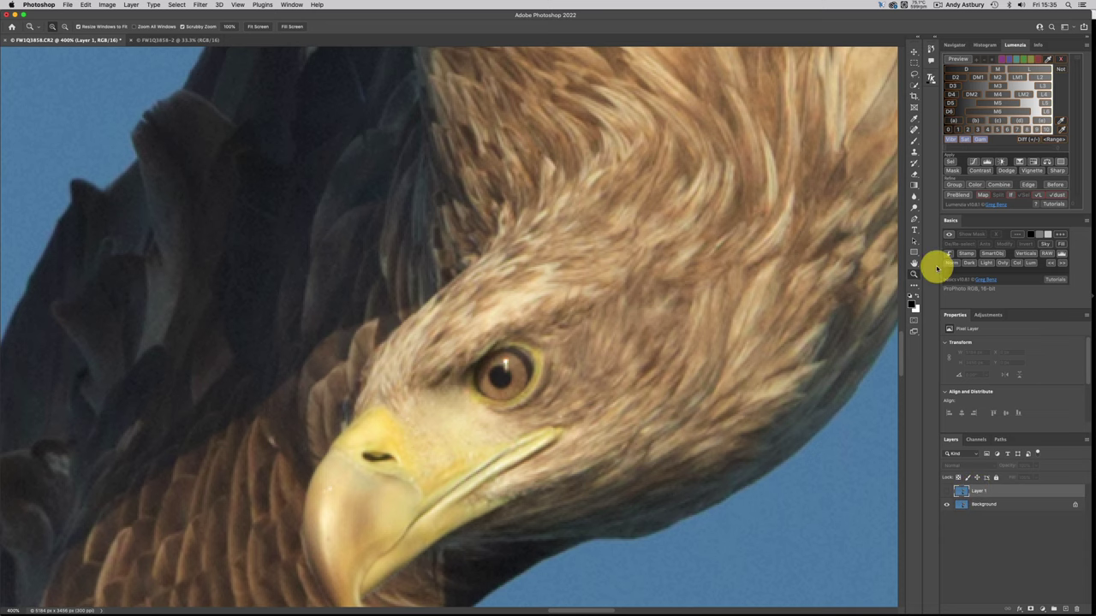
pyautogui.doubleClick(914, 266)
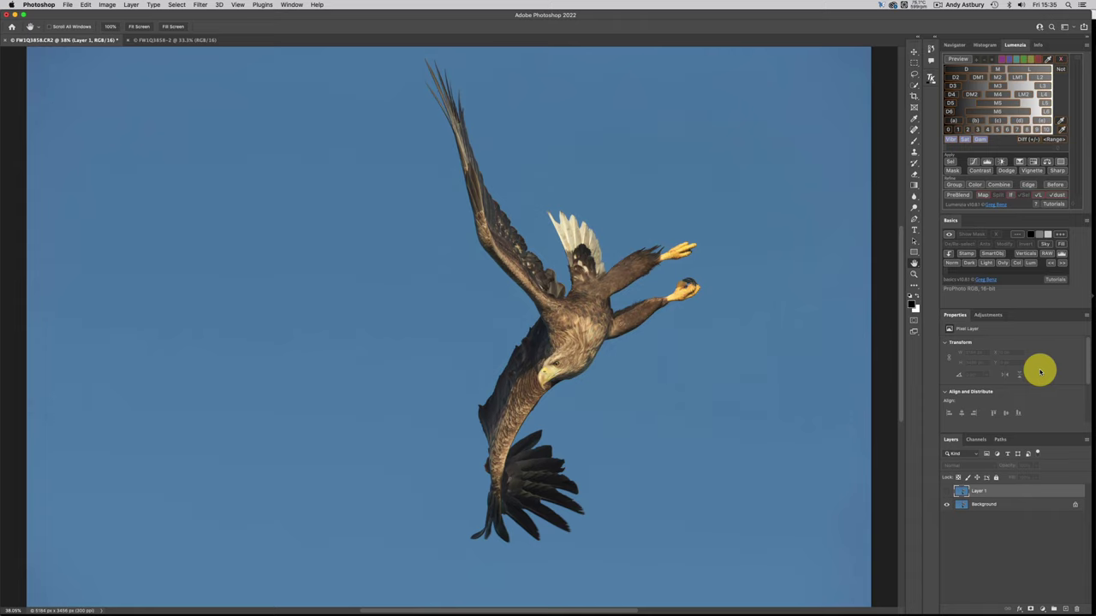
# Step: Make the Background layer active and run Select > Sky around the eagle
pyautogui.click(982, 505)
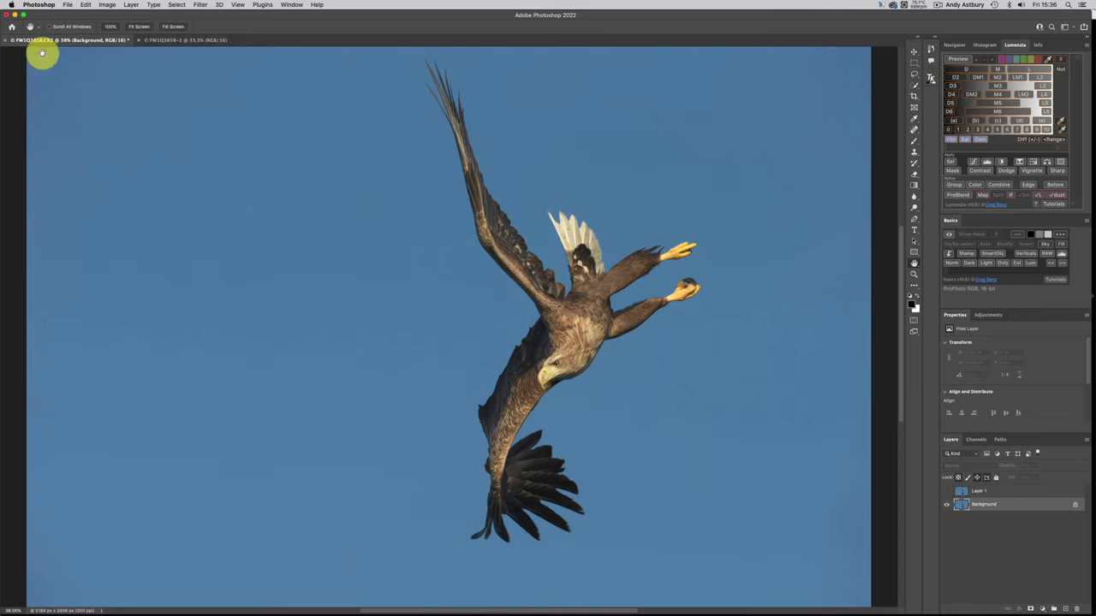
pyautogui.click(178, 5)
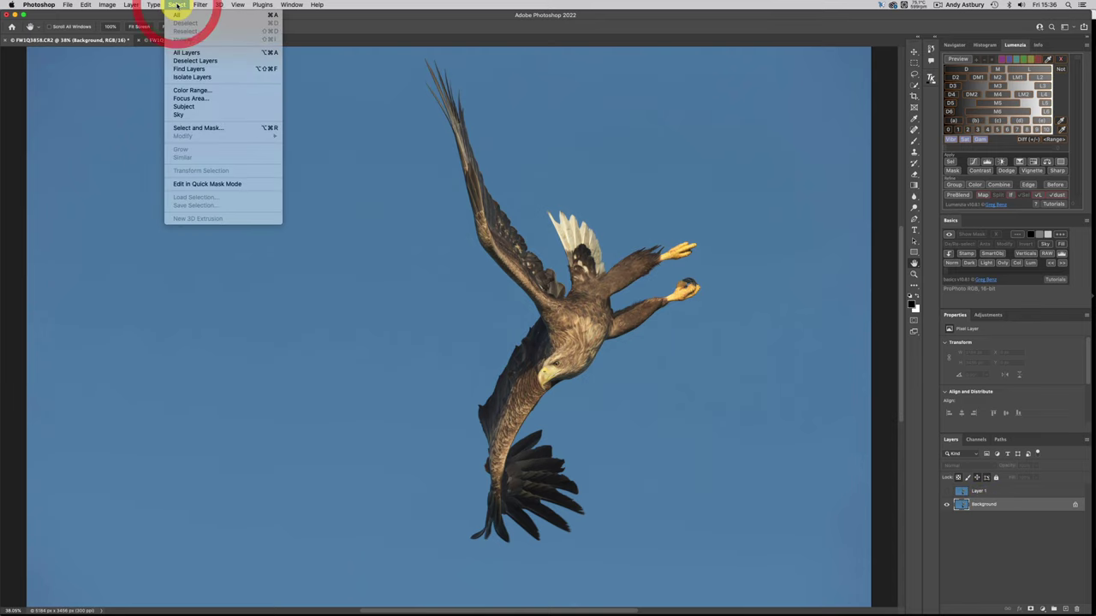
pyautogui.click(188, 114)
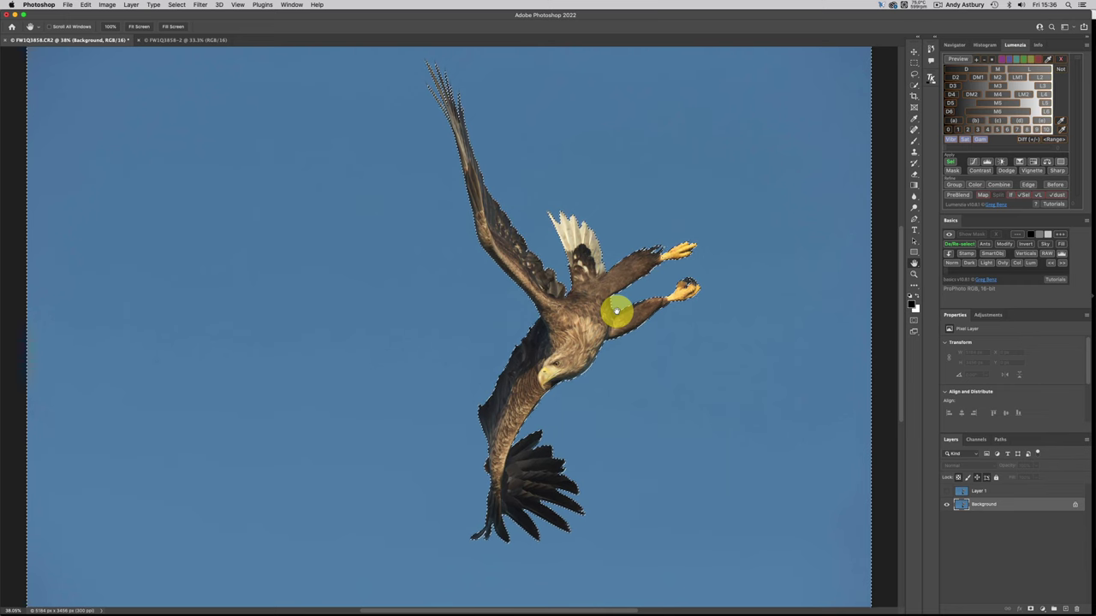
# Step: Show Layer 1 again and add a layer mask from the sky selection
pyautogui.keyDown('shift'); pyautogui.click(954, 492); pyautogui.keyUp('shift')
pyautogui.click(982, 493)
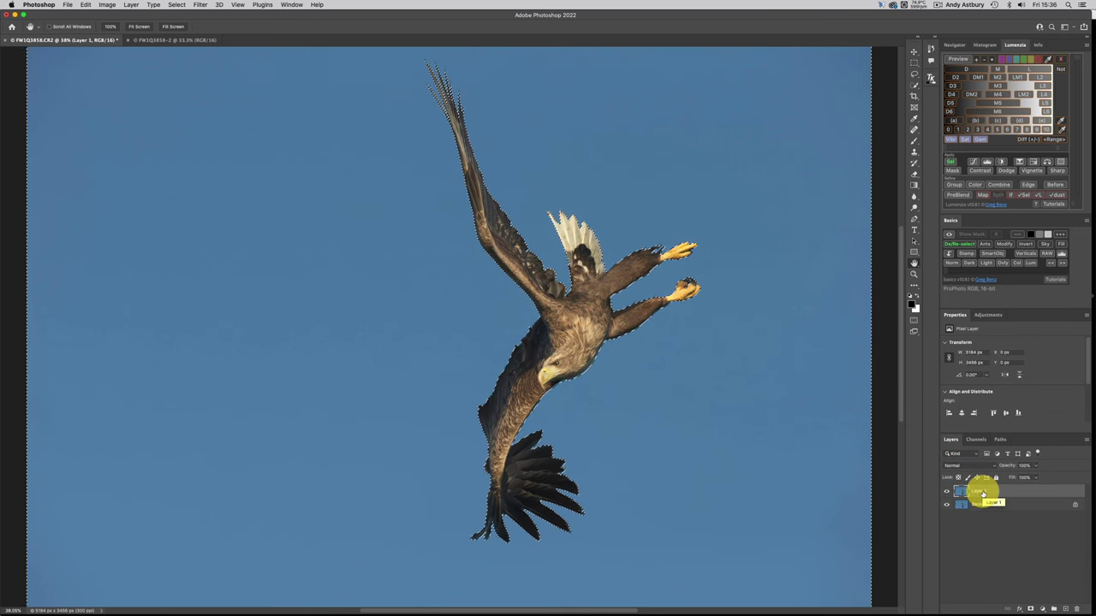
pyautogui.click(1029, 609)
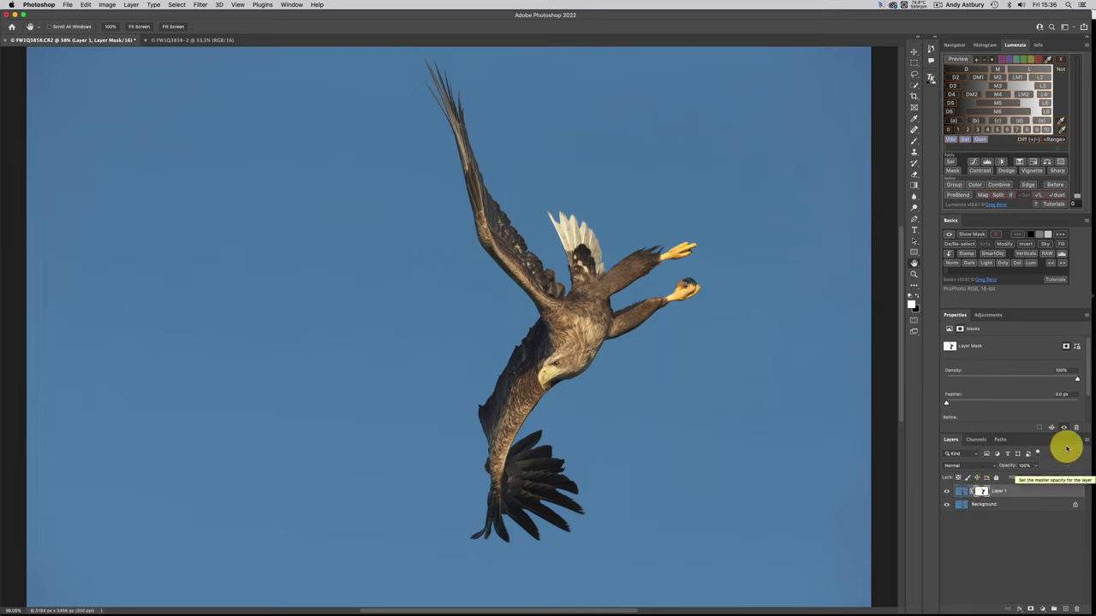
# Step: Set the Layers panel thumbnails to the largest size in Panel Options
pyautogui.click(1087, 441)
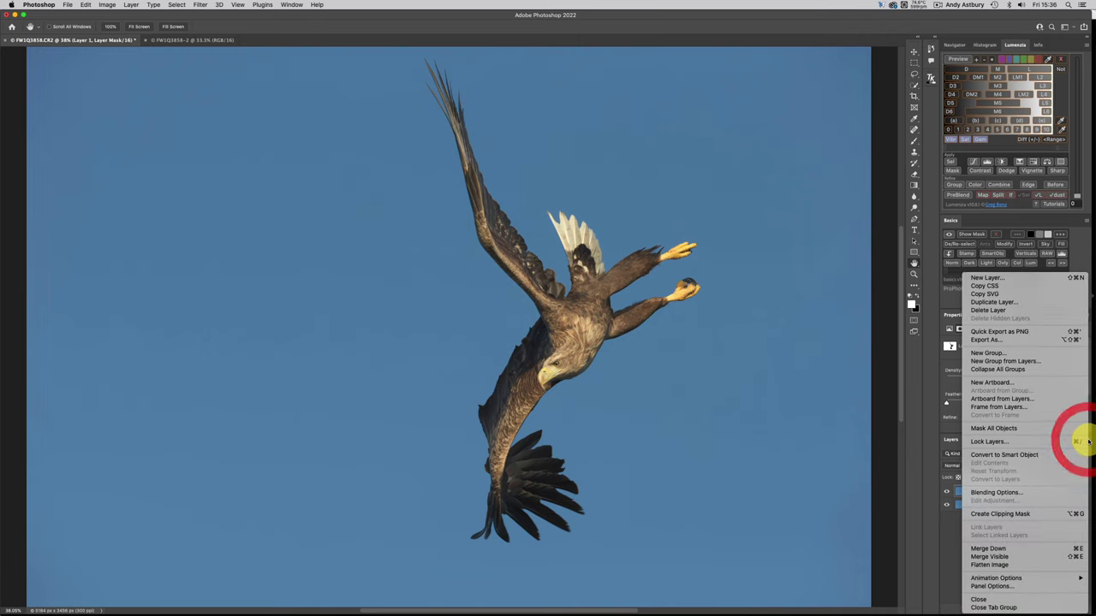
pyautogui.click(993, 587)
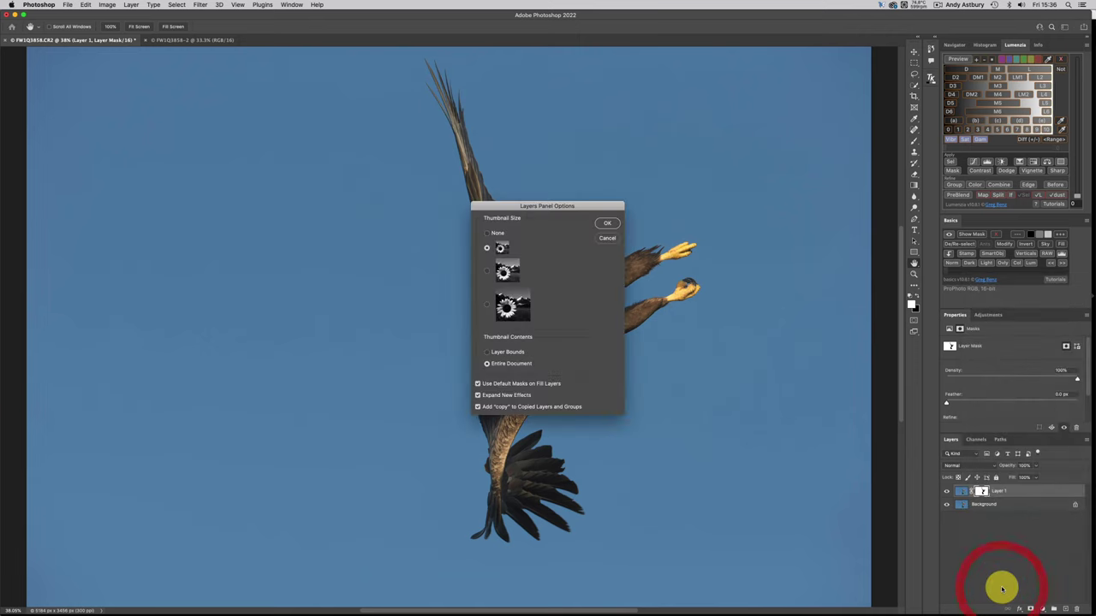
pyautogui.click(486, 304)
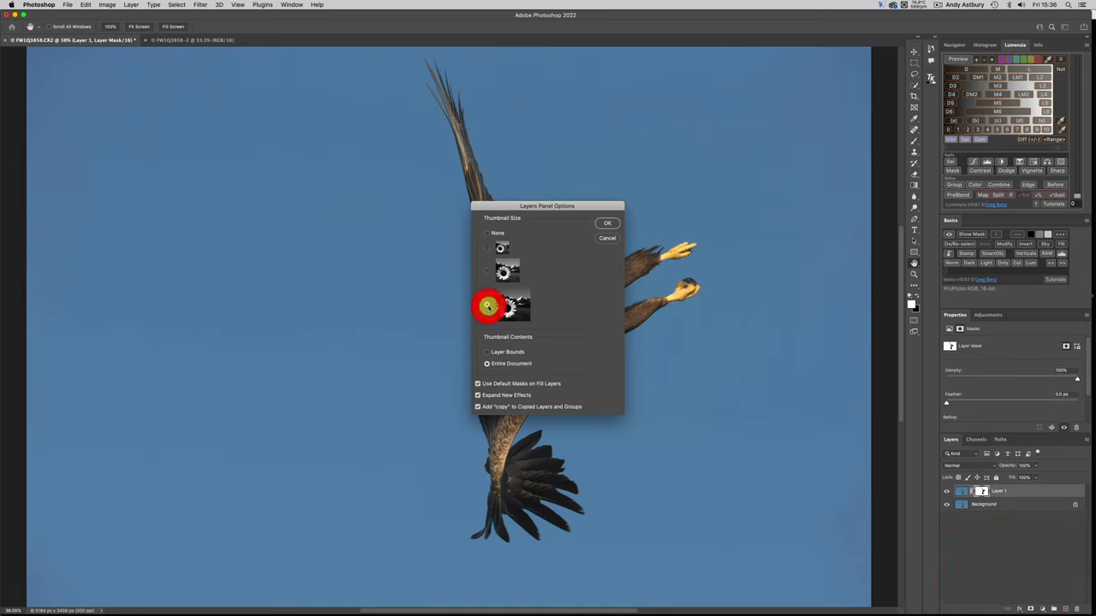
pyautogui.click(609, 227)
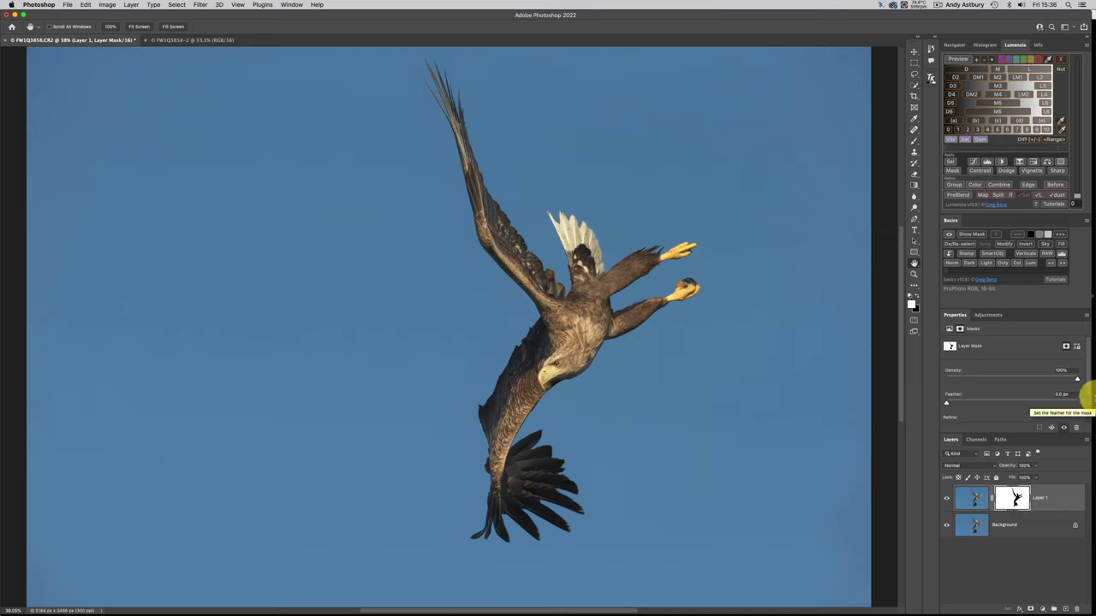
# Step: Invert Layer 1's mask in the Properties panel so only the sharpened eagle shows
pyautogui.scroll(-2, 1085, 394)
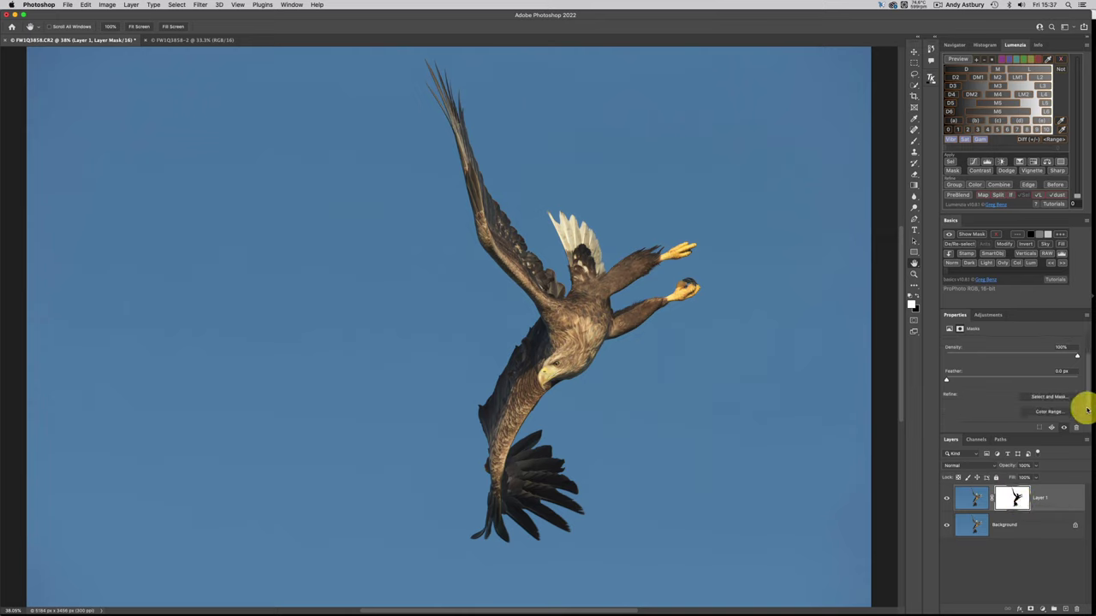
pyautogui.click(1067, 417)
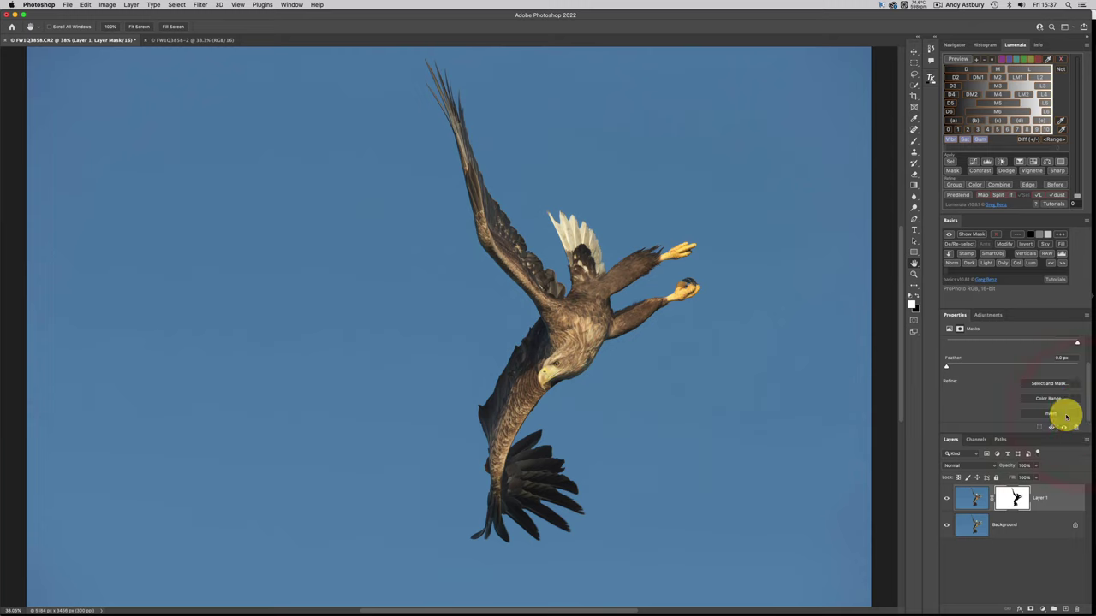
pyautogui.click(1065, 415)
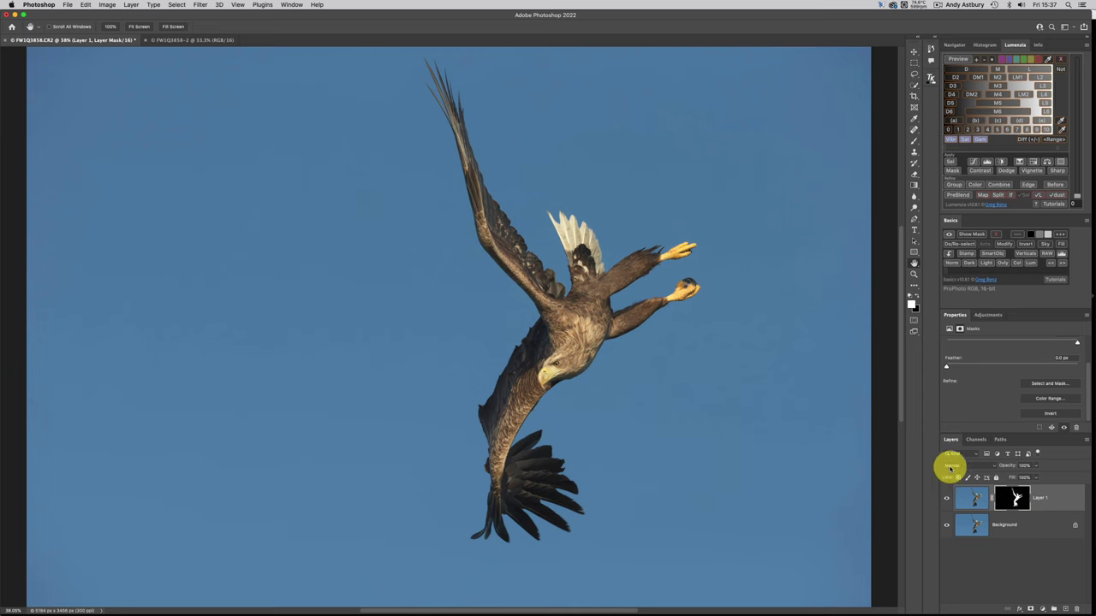
# Step: View at 100%, then pan and zoom to 300% on the wing-to-body edge
pyautogui.click(914, 272)
pyautogui.doubleClick(914, 273)
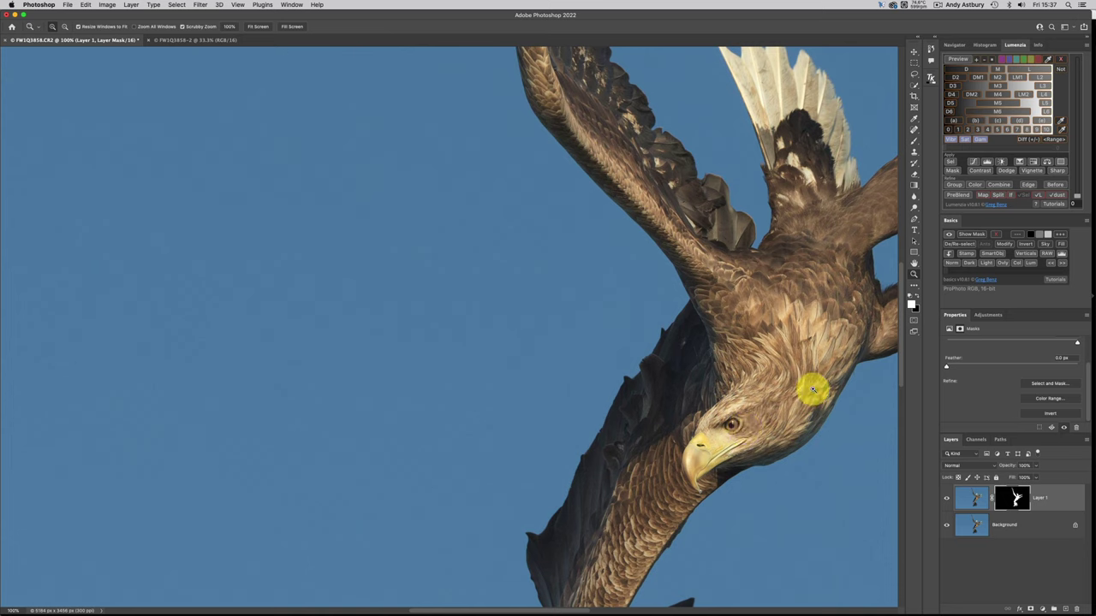
pyautogui.press('space')
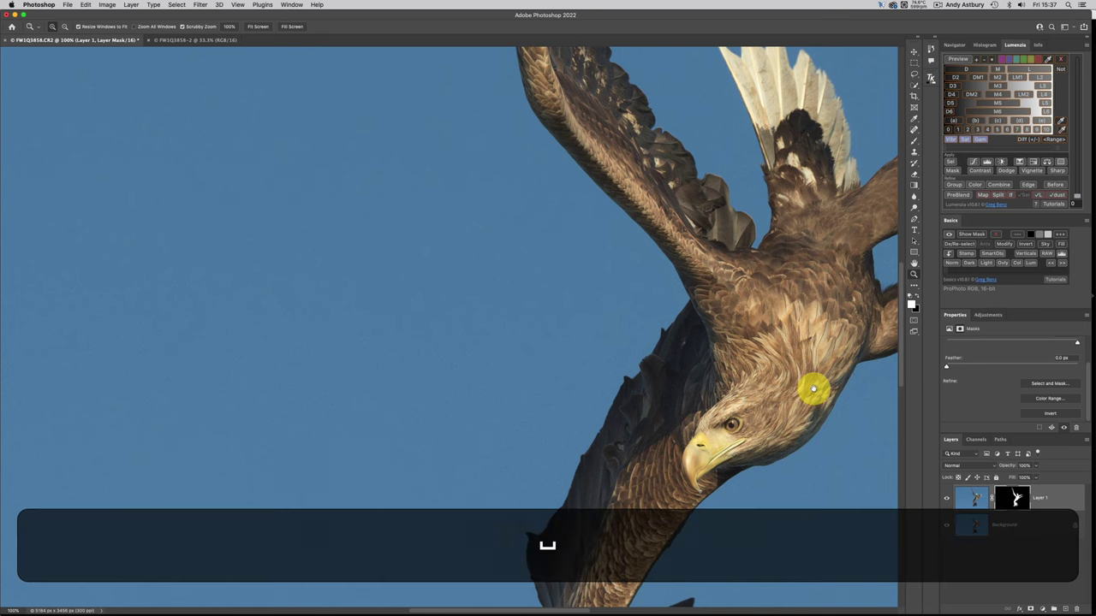
pyautogui.moveTo(813, 389); pyautogui.dragTo(481, 338)
pyautogui.click(495, 323)
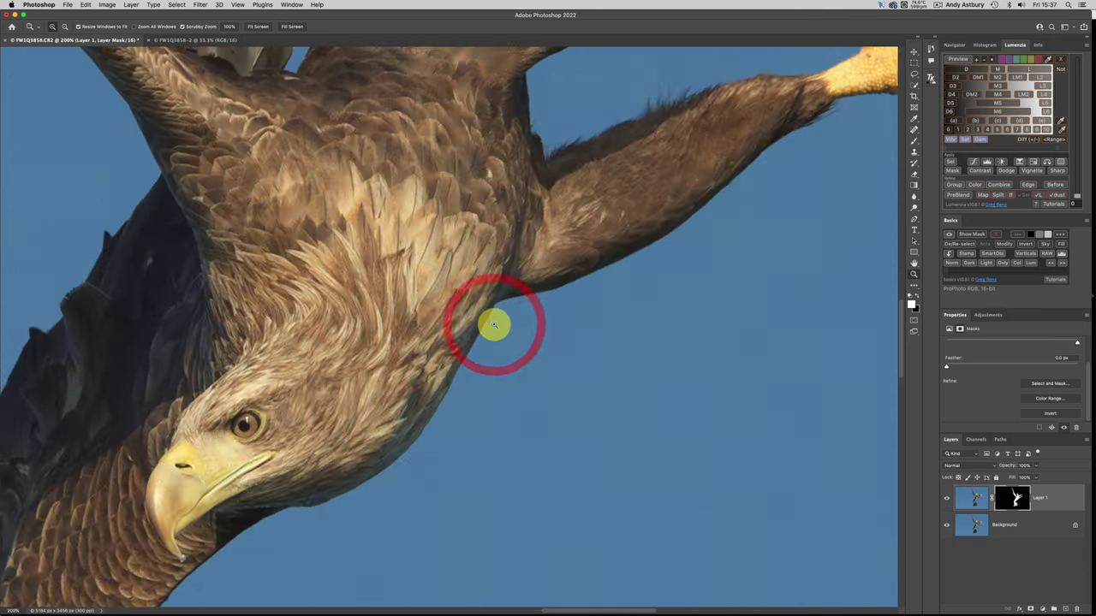
pyautogui.click(495, 321)
pyautogui.press('space')
pyautogui.moveTo(570, 186); pyautogui.dragTo(506, 283)
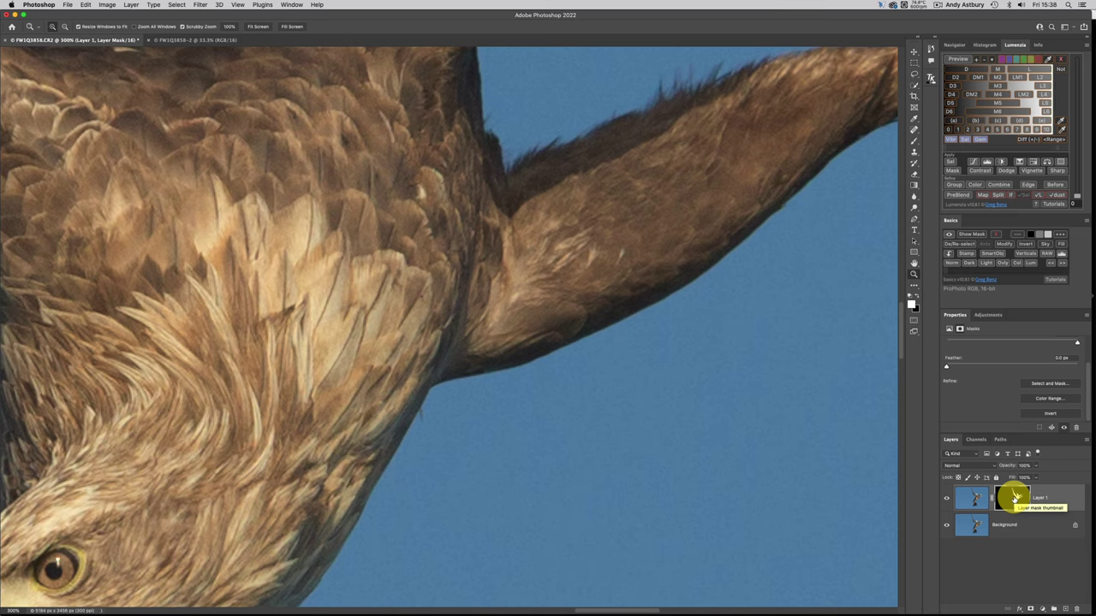
# Step: Show Layer 1's mask alone and magnify its eagle edge up to 12800%
pyautogui.keyDown('alt'); pyautogui.click(1014, 496); pyautogui.keyUp('alt')
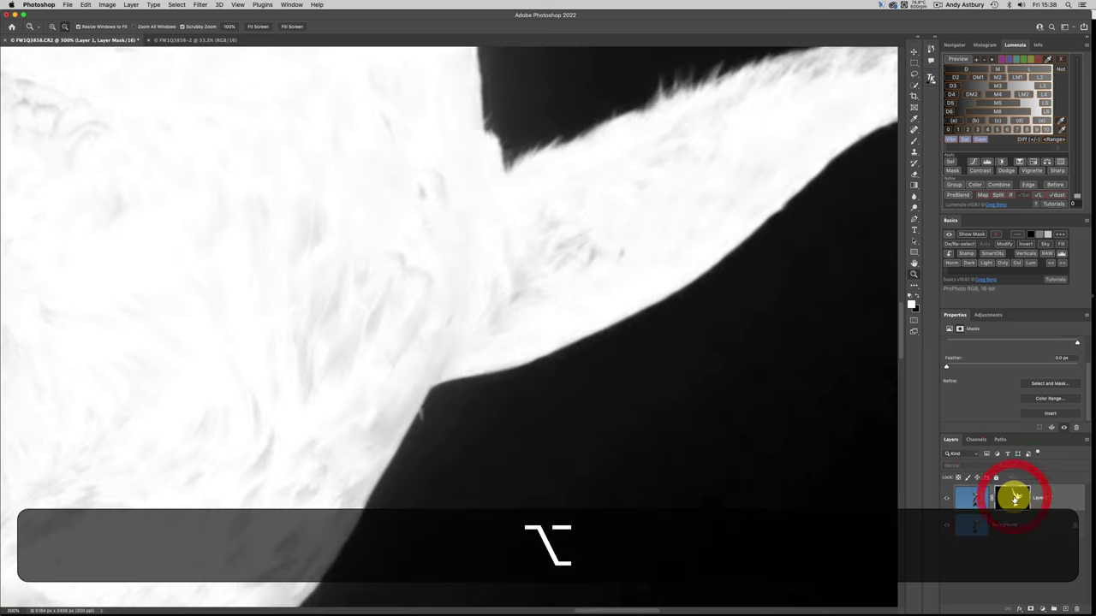
pyautogui.click(489, 372)
pyautogui.click(489, 372)
pyautogui.click(489, 372)
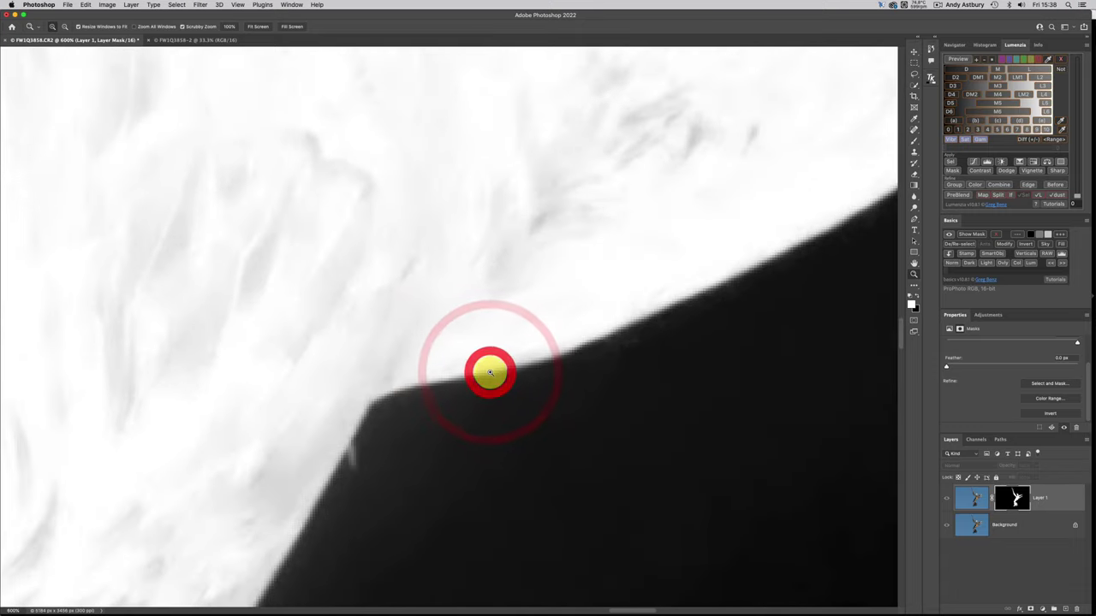
pyautogui.click(490, 373)
pyautogui.click(489, 373)
pyautogui.click(489, 372)
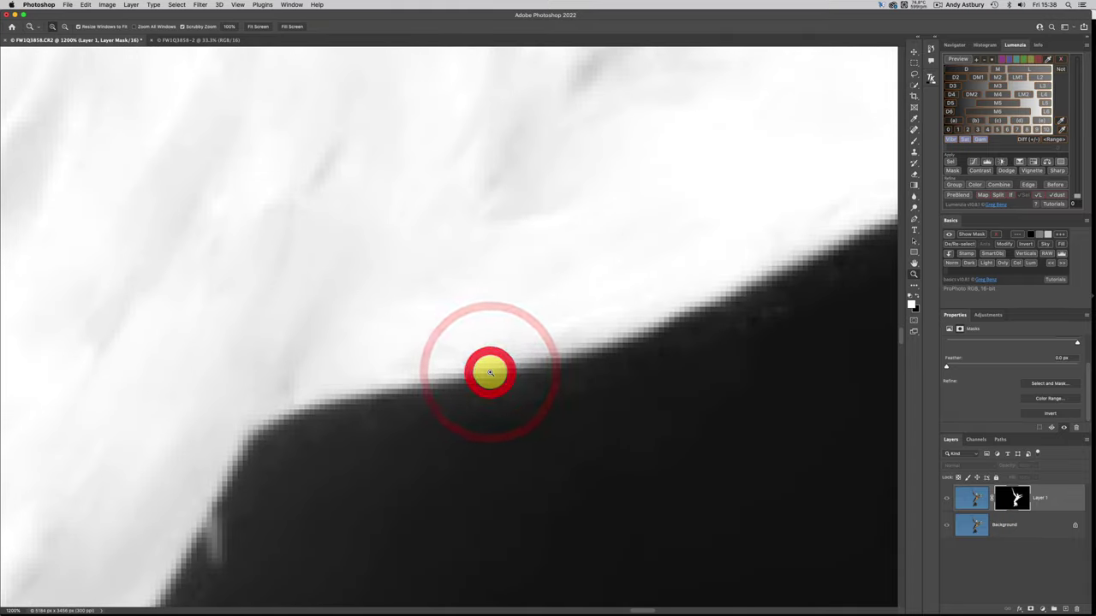
pyautogui.click(490, 372)
pyautogui.click(490, 372)
pyautogui.click(489, 372)
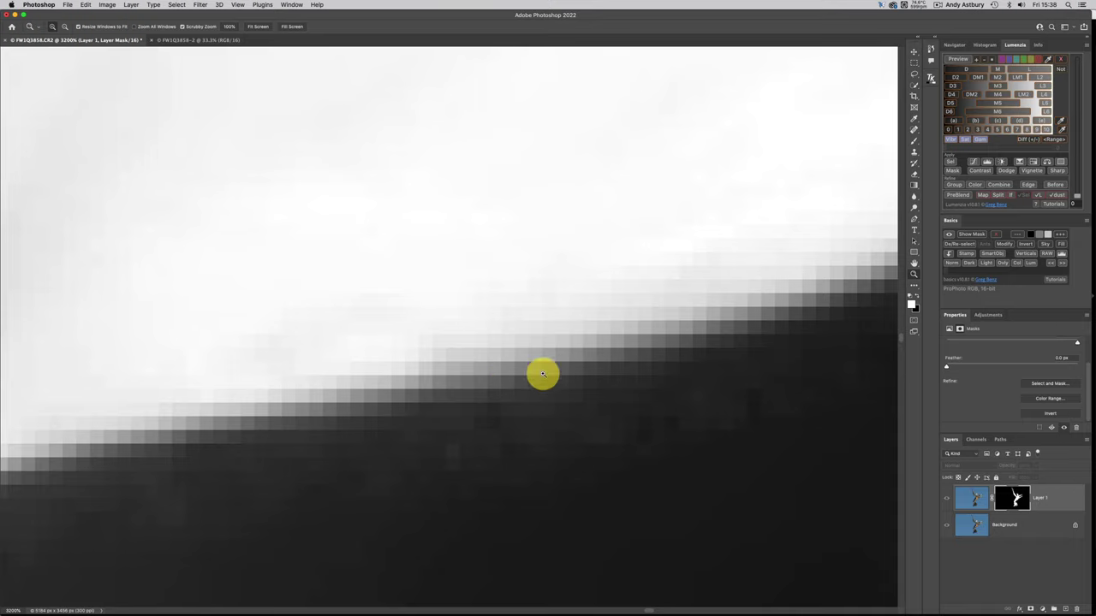
pyautogui.click(578, 364)
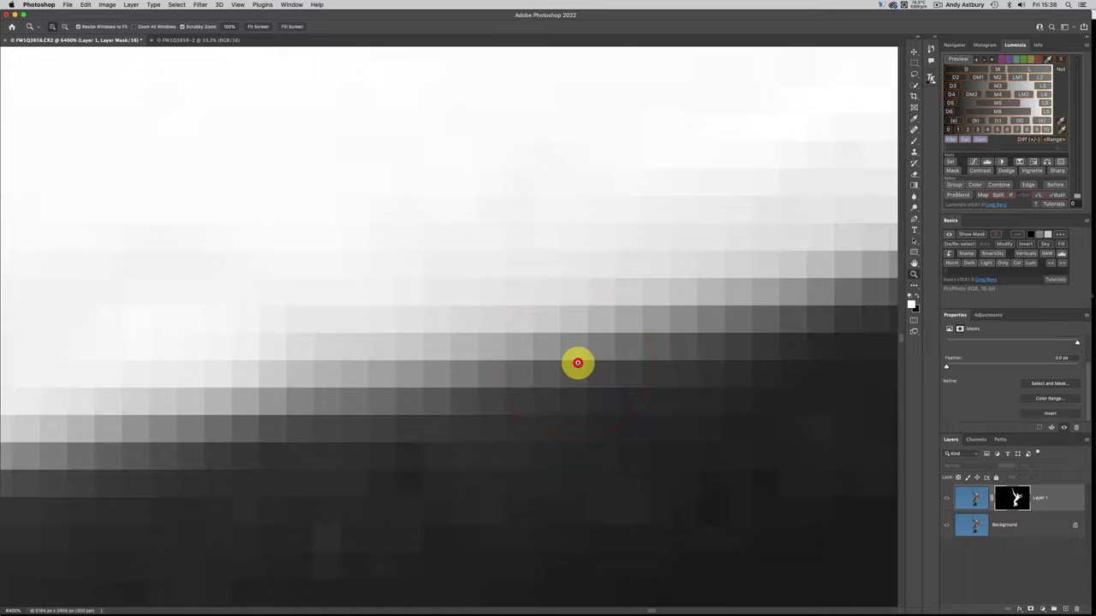
pyautogui.click(578, 363)
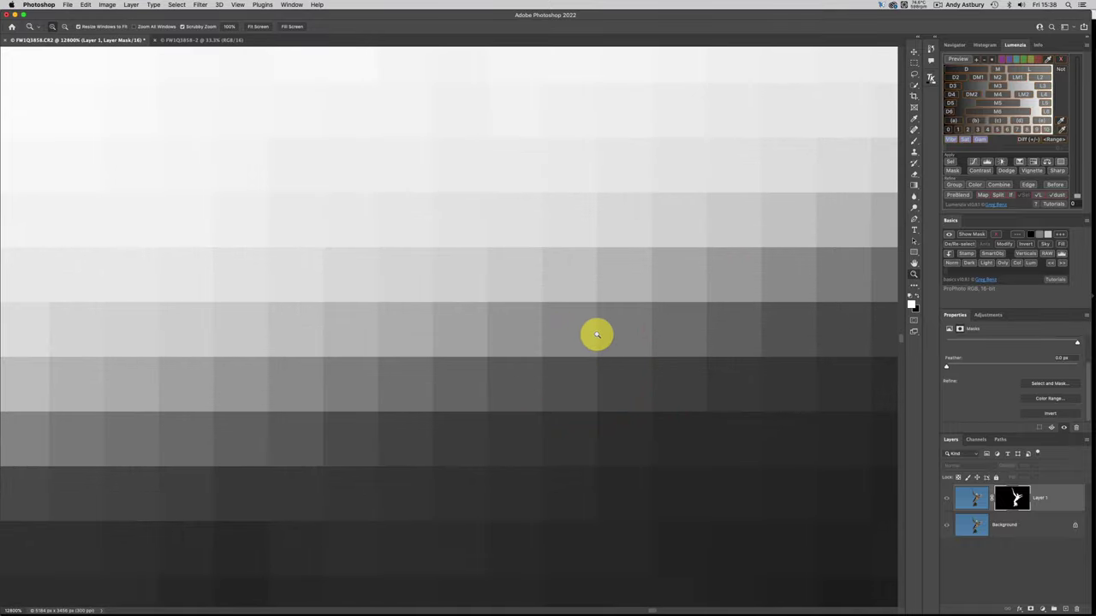
# Step: Turn on View > Show > Pixel Grid to inspect the mask's edge pixels
pyautogui.click(237, 5)
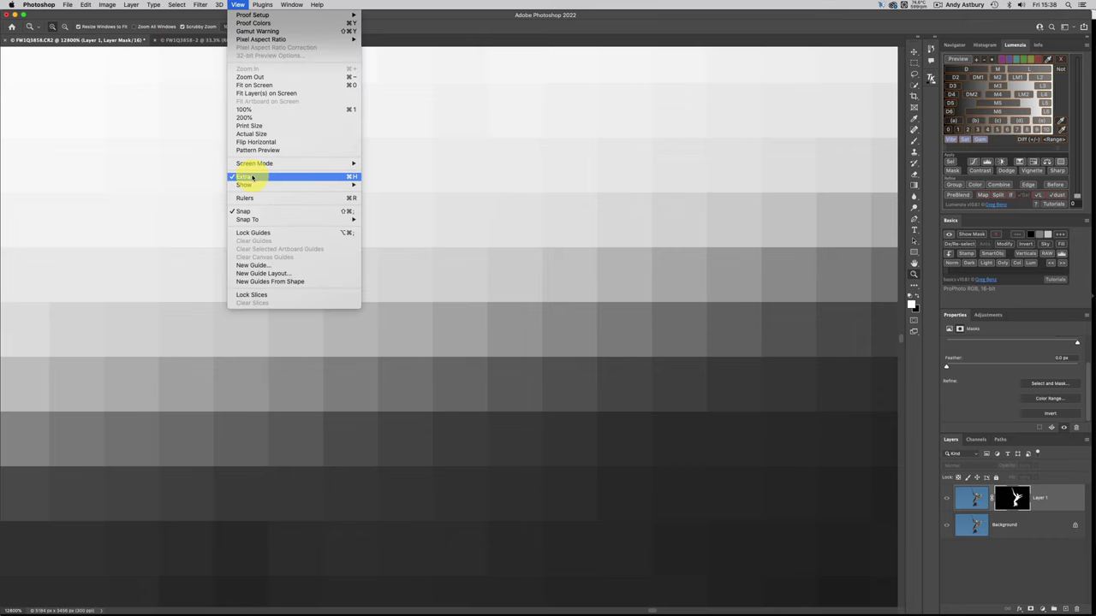
pyautogui.moveTo(248, 185)
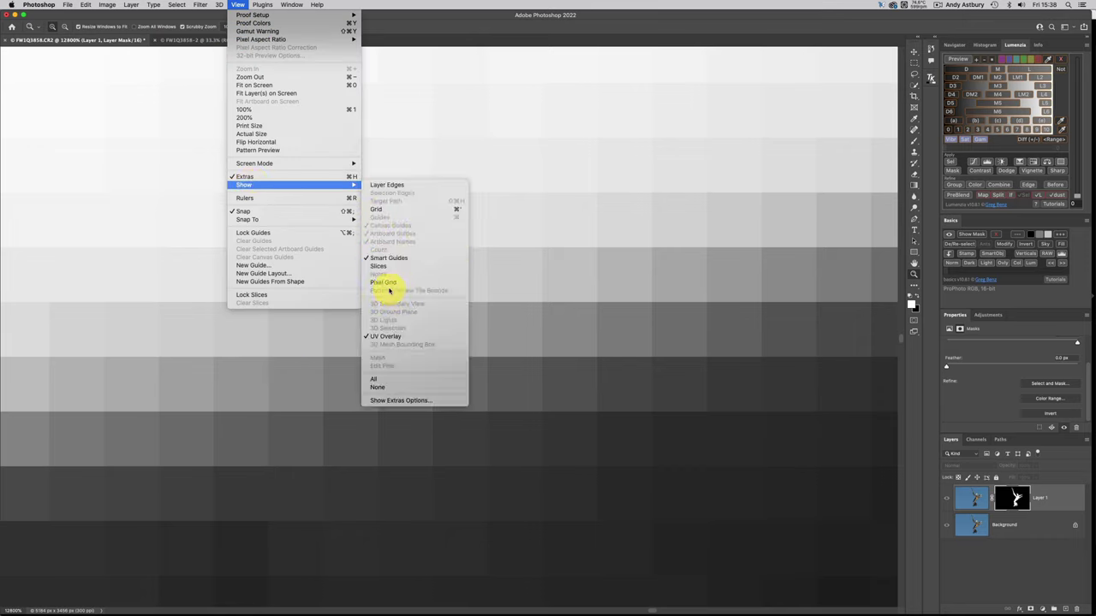
pyautogui.click(384, 283)
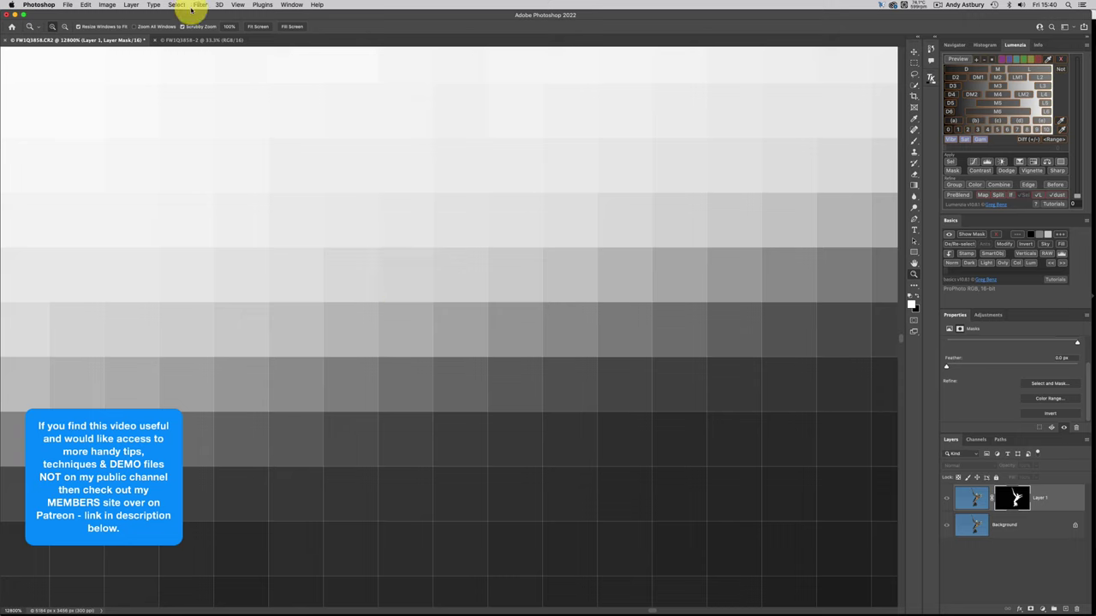
# Step: Turn the pixel grid overlay back off
pyautogui.click(237, 5)
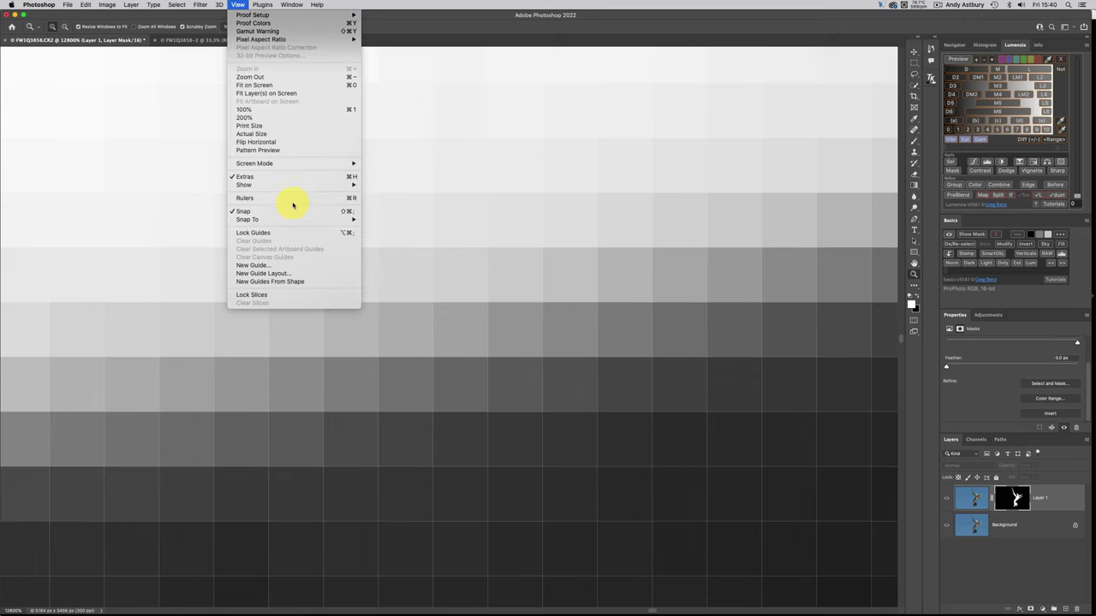
pyautogui.moveTo(268, 185)
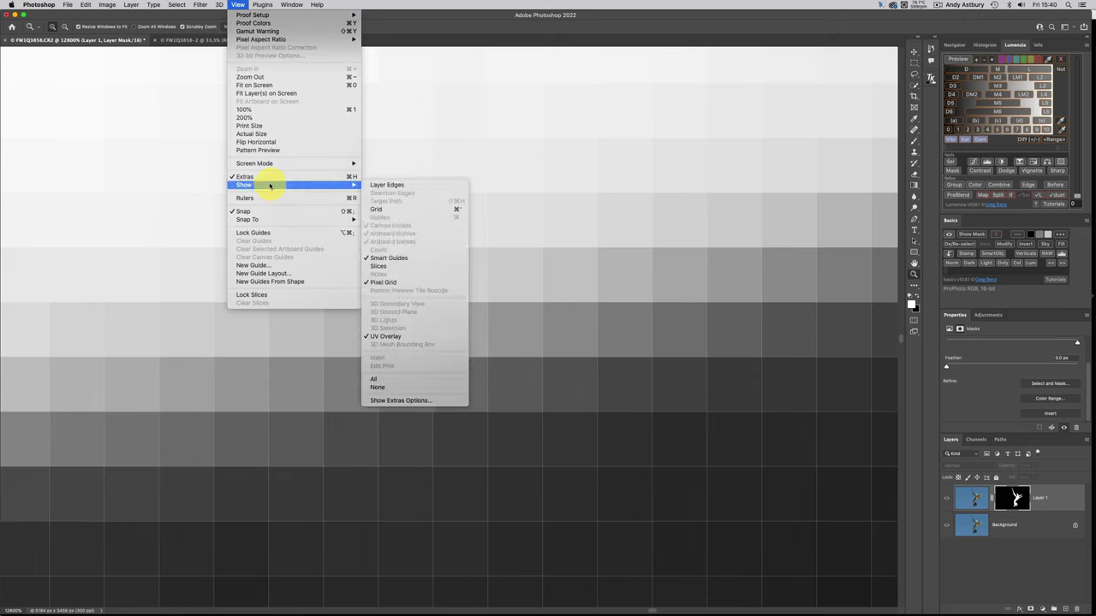
pyautogui.click(374, 281)
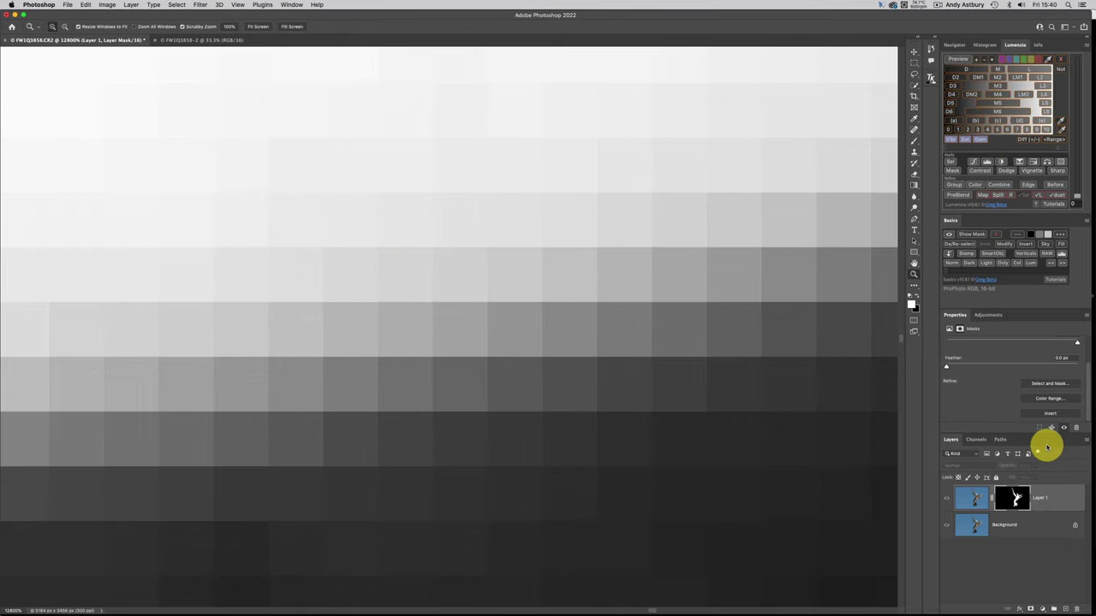
# Step: Return to the colour image and zoom from 100% to 500% on the wing edge
pyautogui.keyDown('alt'); pyautogui.click(1013, 498); pyautogui.keyUp('alt')
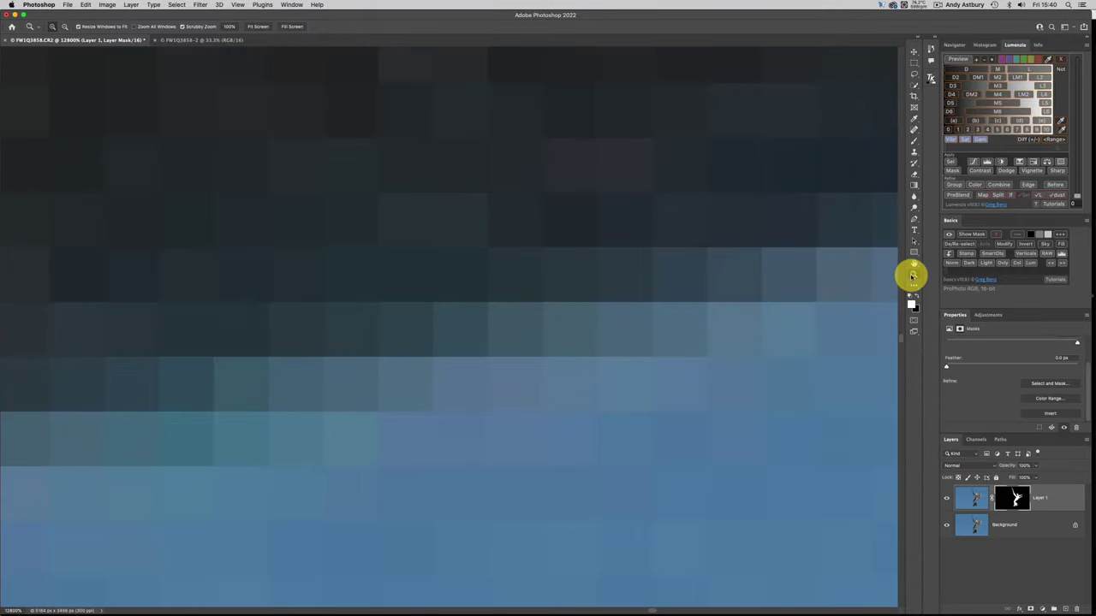
pyautogui.doubleClick(913, 276)
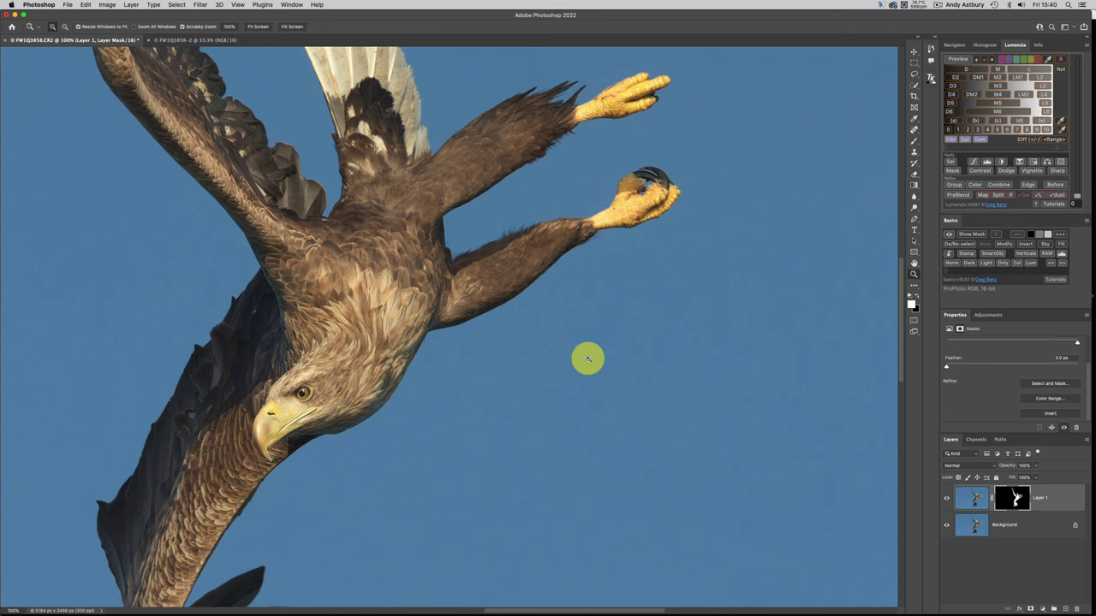
pyautogui.click(497, 331)
pyautogui.click(497, 332)
pyautogui.click(497, 332)
pyautogui.click(496, 331)
pyautogui.click(496, 331)
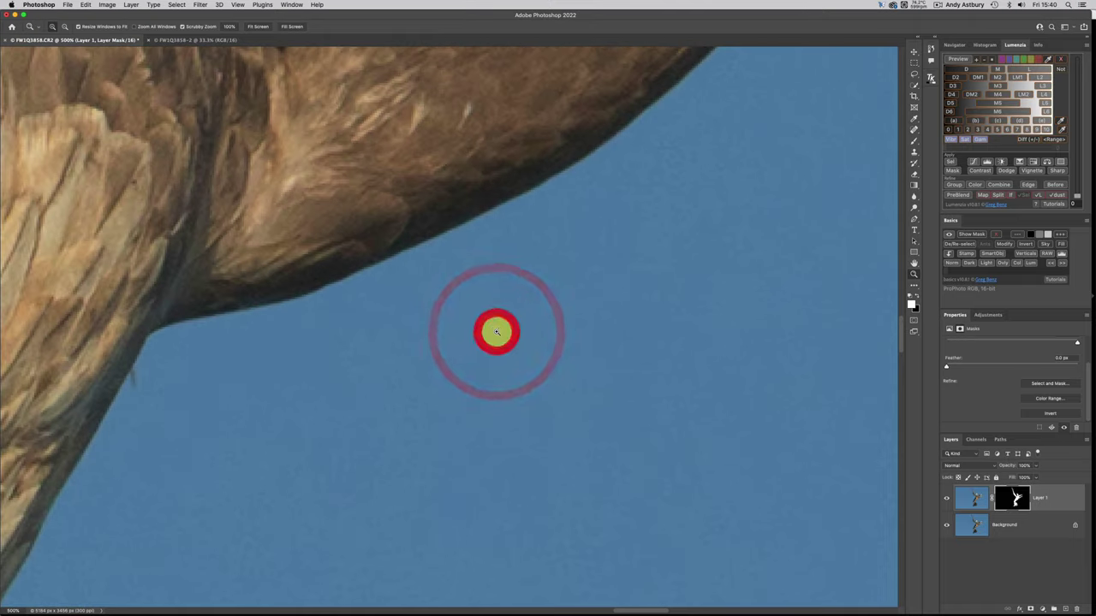
pyautogui.press('shift')
pyautogui.keyDown('shift'); pyautogui.click(1014, 498); pyautogui.keyUp('shift')
pyautogui.keyDown('shift'); pyautogui.click(1014, 498); pyautogui.keyUp('shift')
pyautogui.keyDown('shift'); pyautogui.click(1013, 499); pyautogui.keyUp('shift')
pyautogui.keyDown('shift'); pyautogui.click(1013, 499); pyautogui.keyUp('shift')
pyautogui.keyDown('shift'); pyautogui.click(1014, 499); pyautogui.keyUp('shift')
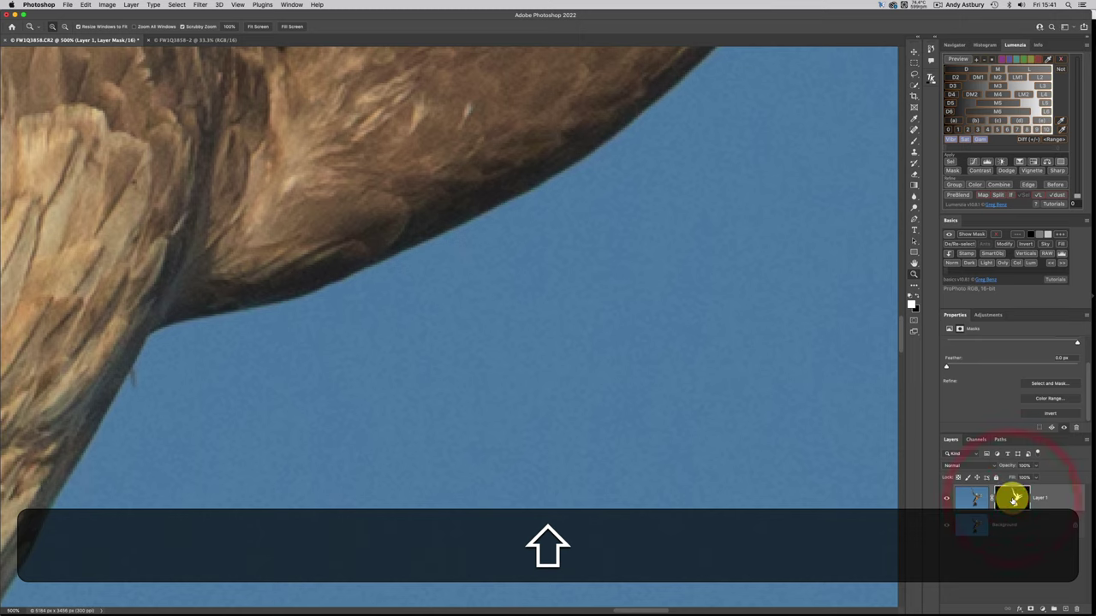
pyautogui.keyDown('shift'); pyautogui.click(1014, 498); pyautogui.keyUp('shift')
pyautogui.keyDown('shift'); pyautogui.click(1013, 498); pyautogui.keyUp('shift')
pyautogui.keyDown('shift'); pyautogui.click(1013, 499); pyautogui.keyUp('shift')
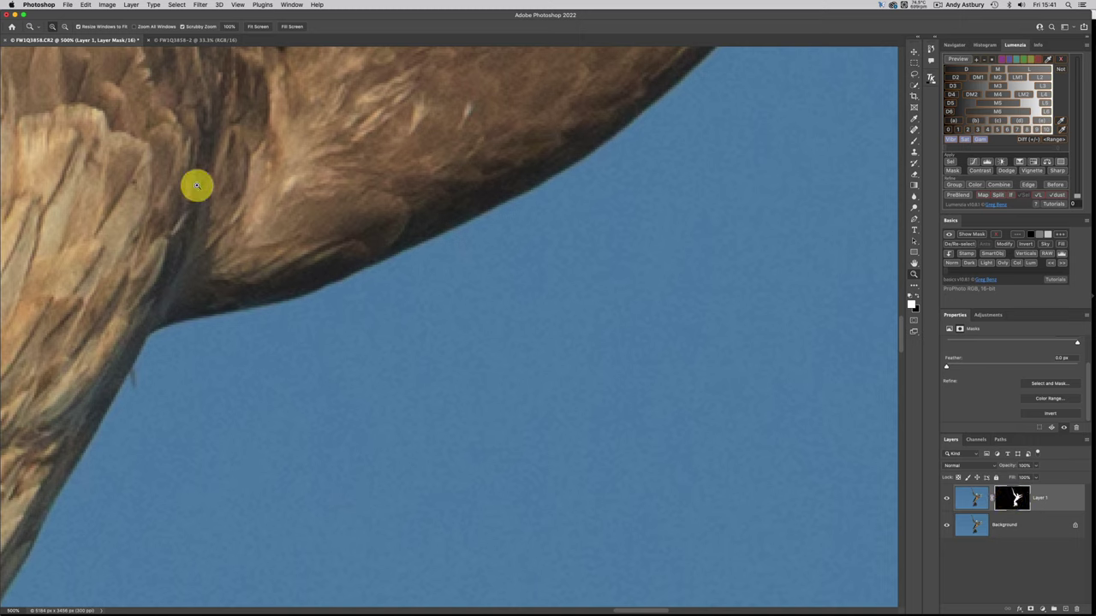
# Step: Switch to Lightroom Classic and show the whole FW1Q3480.CR2 flying eagle in Develop
pyautogui.moveTo(274, 610)
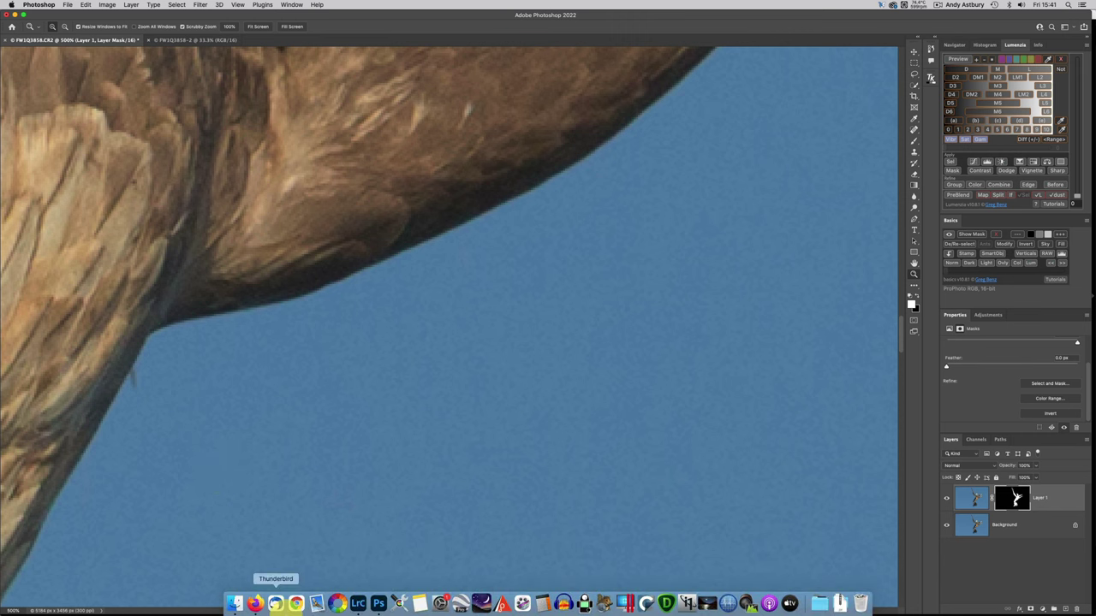
pyautogui.click(358, 604)
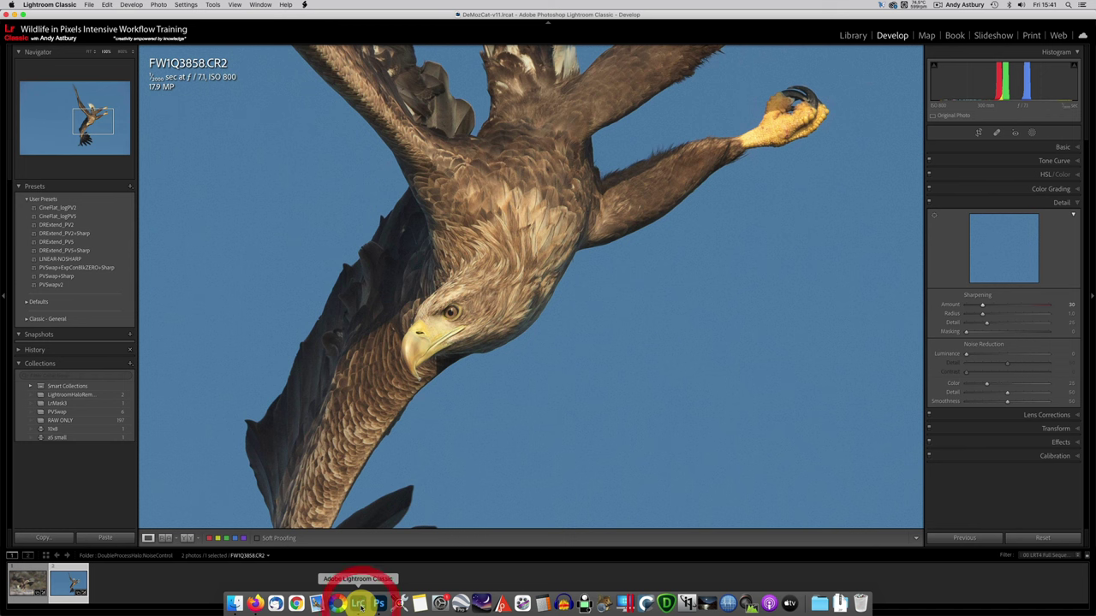
pyautogui.click(26, 585)
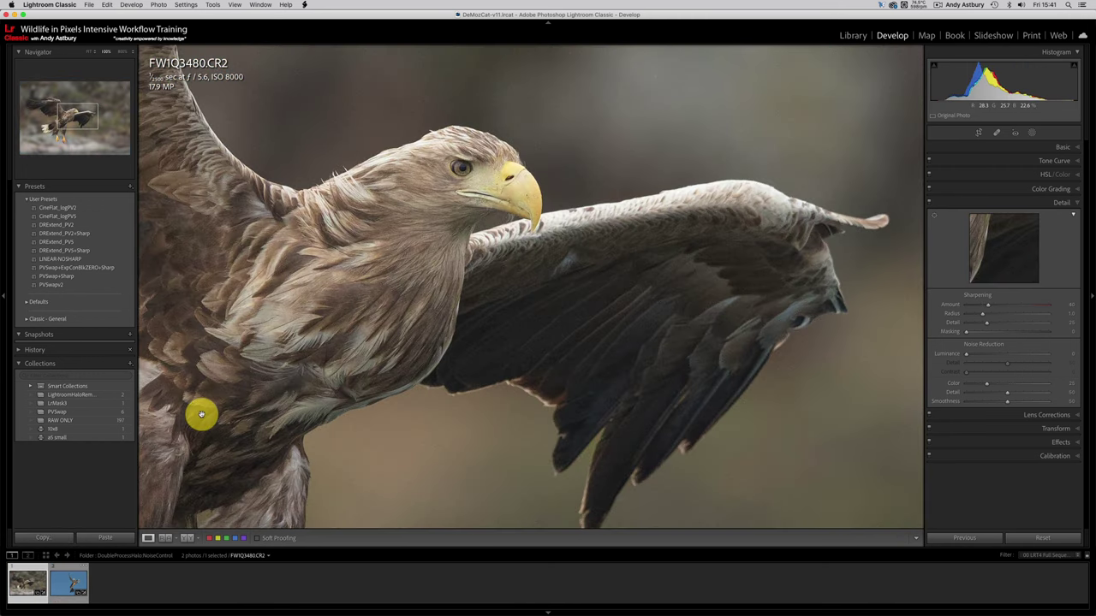
pyautogui.click(355, 340)
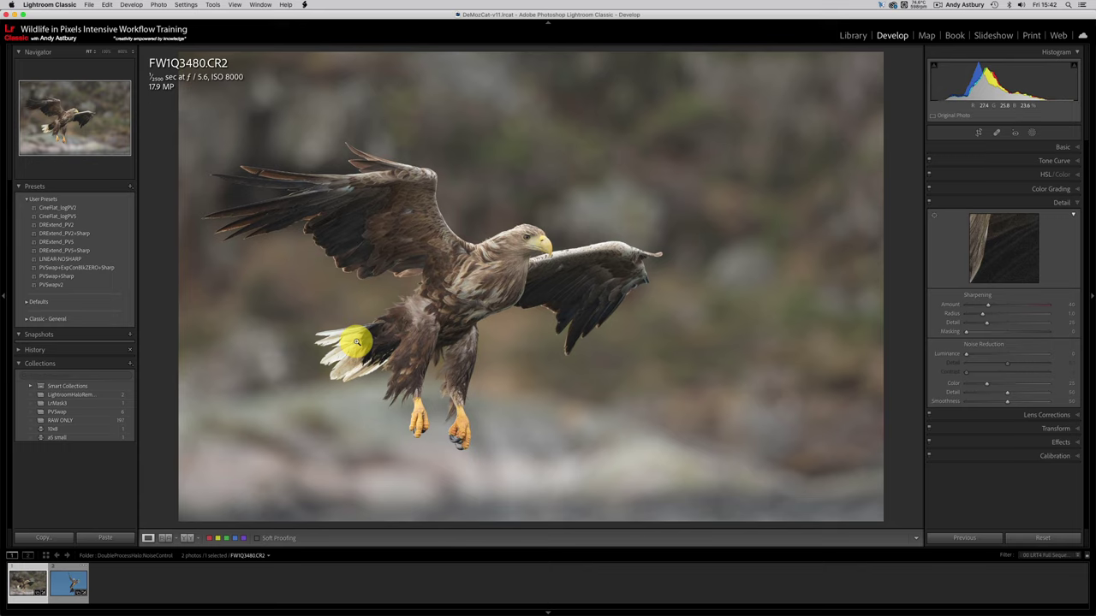
# Step: Zoom to 1:1 on the eagle's head and drop the Sharpening Amount to 0
pyautogui.click(531, 232)
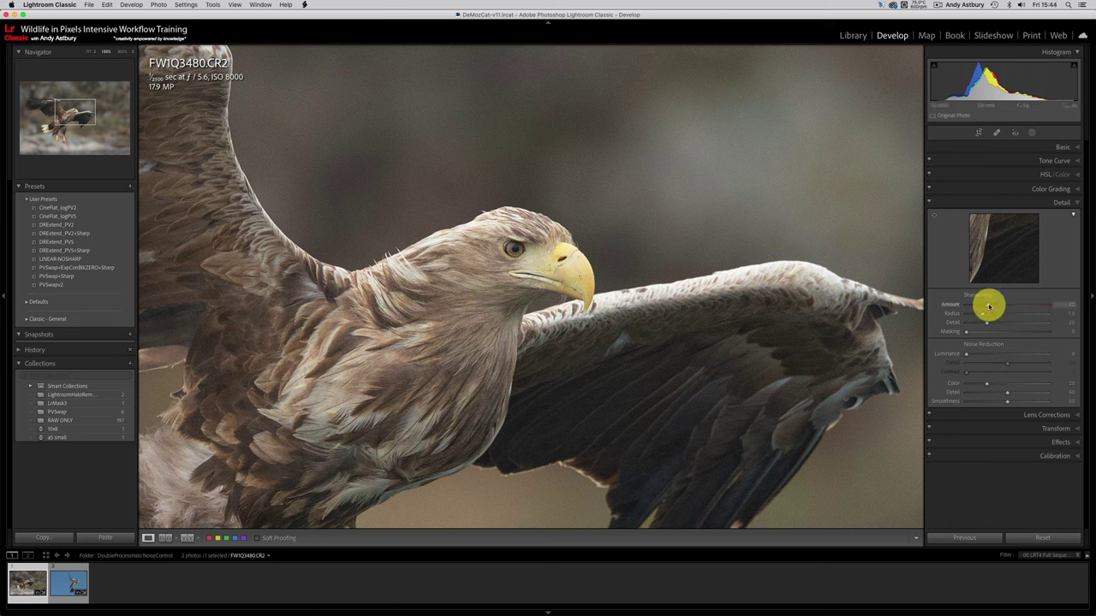
pyautogui.moveTo(988, 306); pyautogui.dragTo(924, 303)
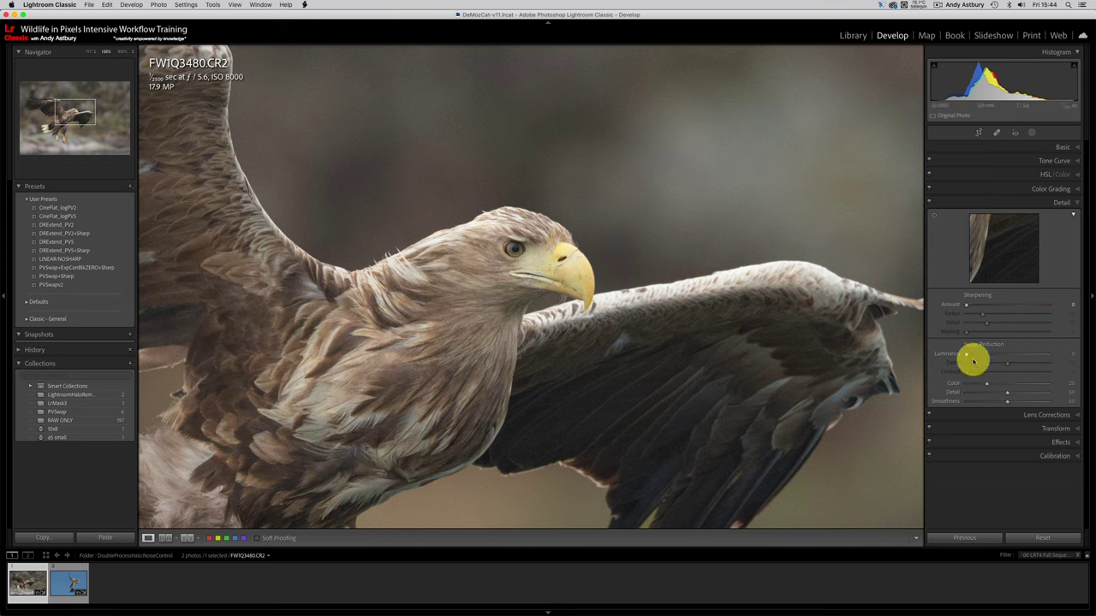
# Step: Raise the Detail panel's Luminance noise reduction from 0 to 11
pyautogui.moveTo(966, 356); pyautogui.dragTo(977, 357)
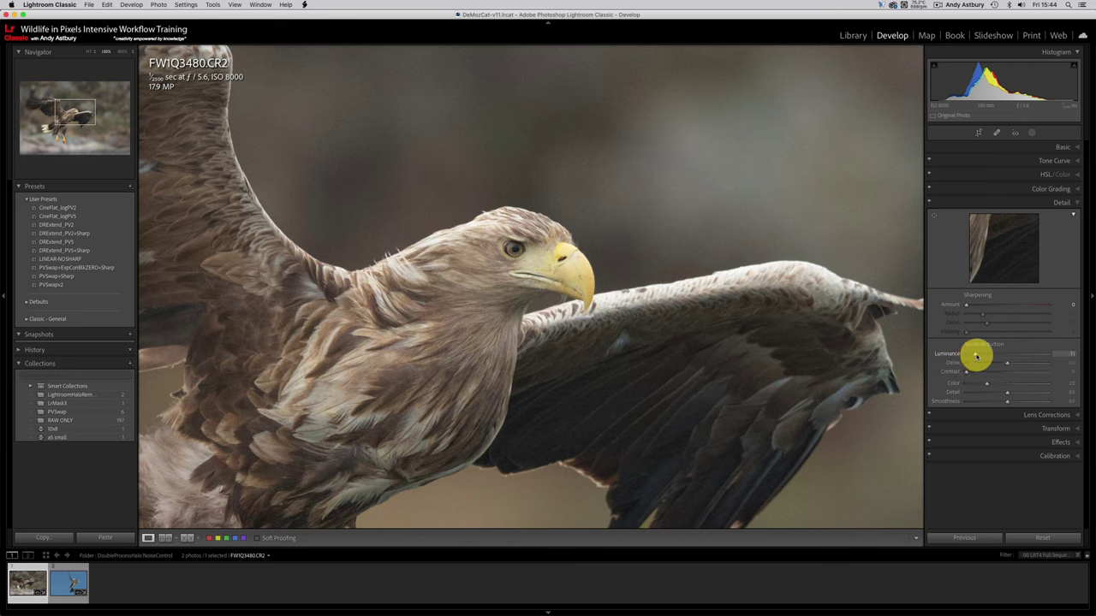
pyautogui.click(976, 356)
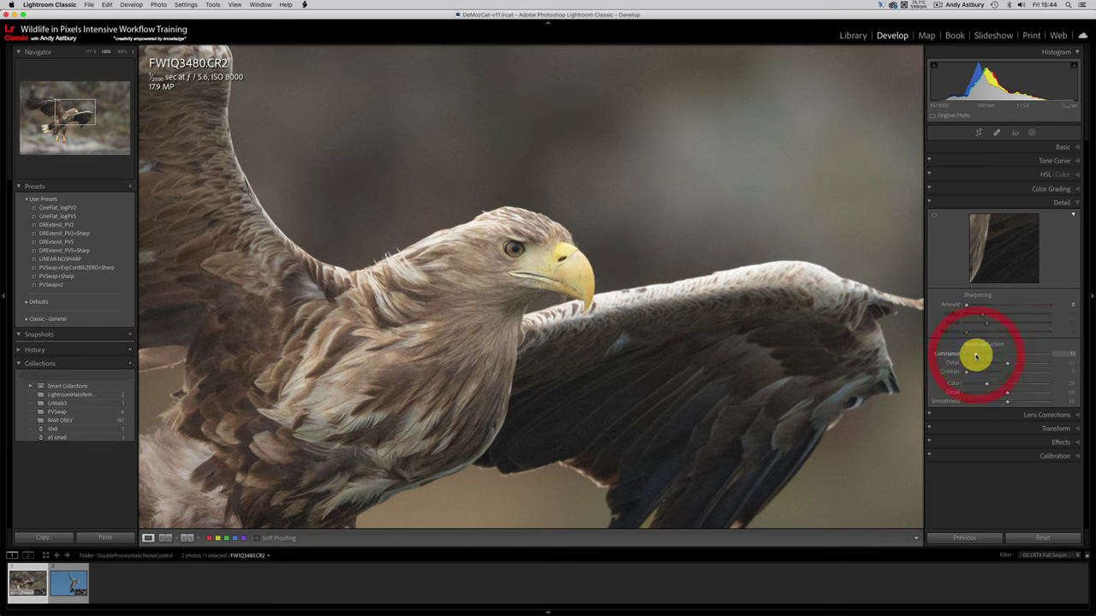
# Step: Open FW1Q3480.CR2 in Photoshop 2022 via the photo's Edit In menu
pyautogui.rightClick(613, 222)
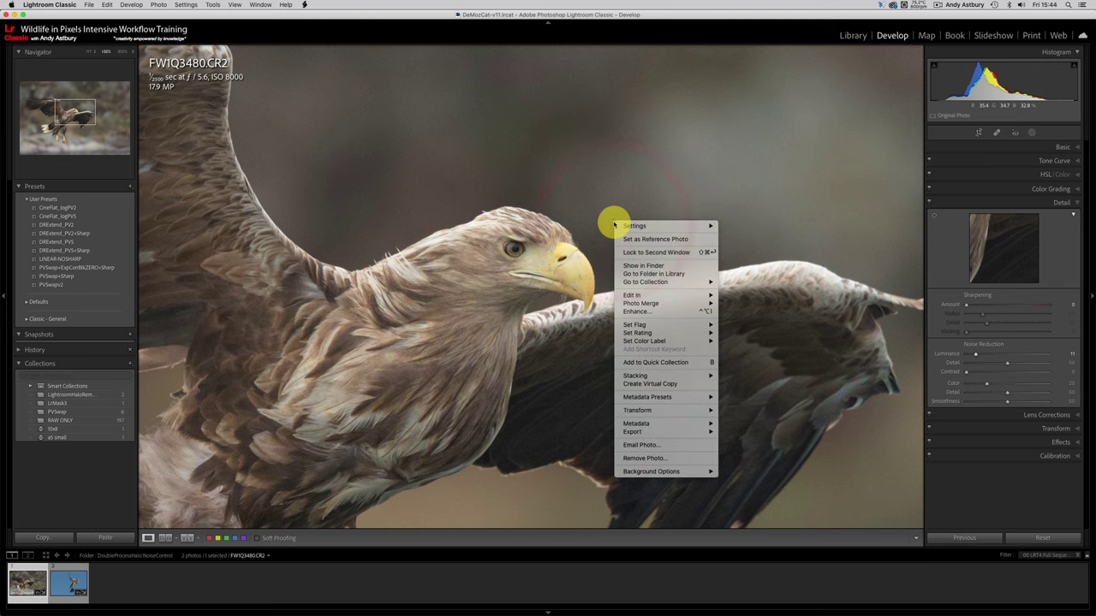
pyautogui.moveTo(637, 294)
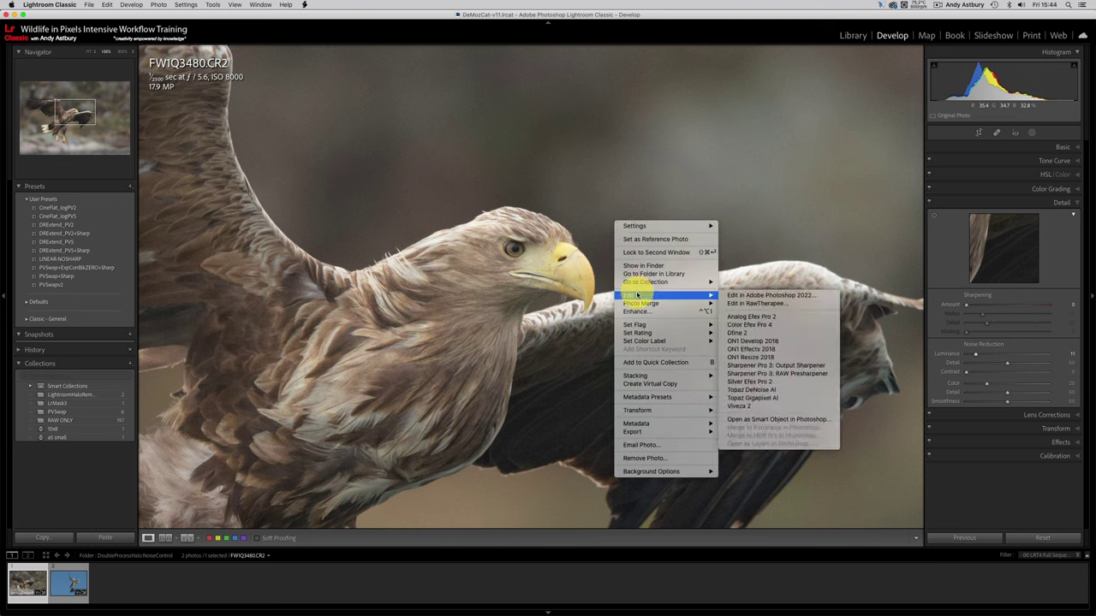
pyautogui.click(755, 295)
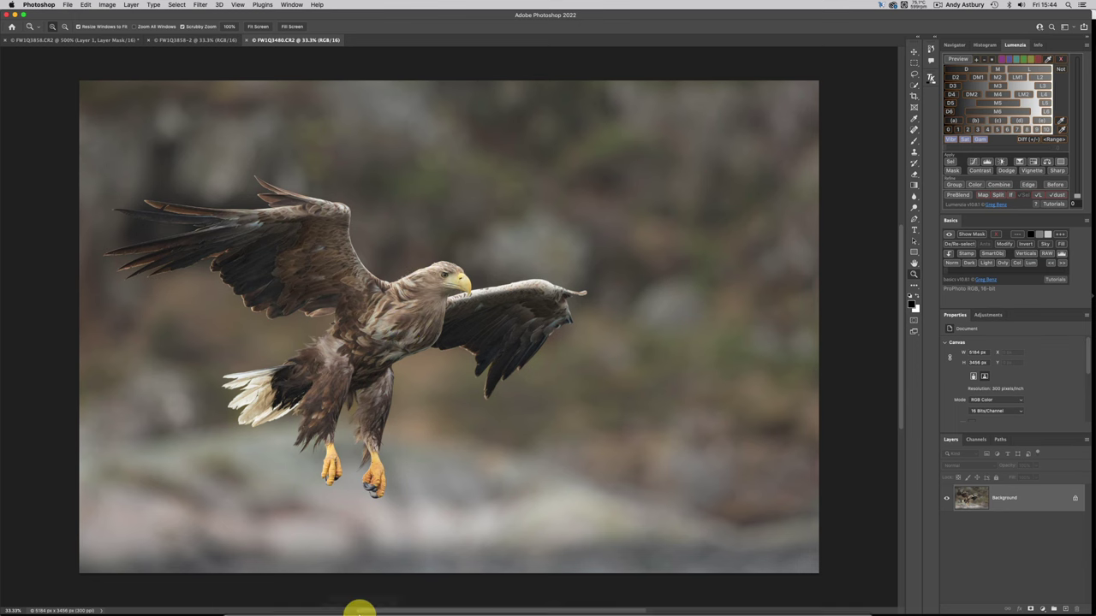
# Step: Back in Lightroom, reset the Sharpening Amount to its default of 40
pyautogui.click(359, 605)
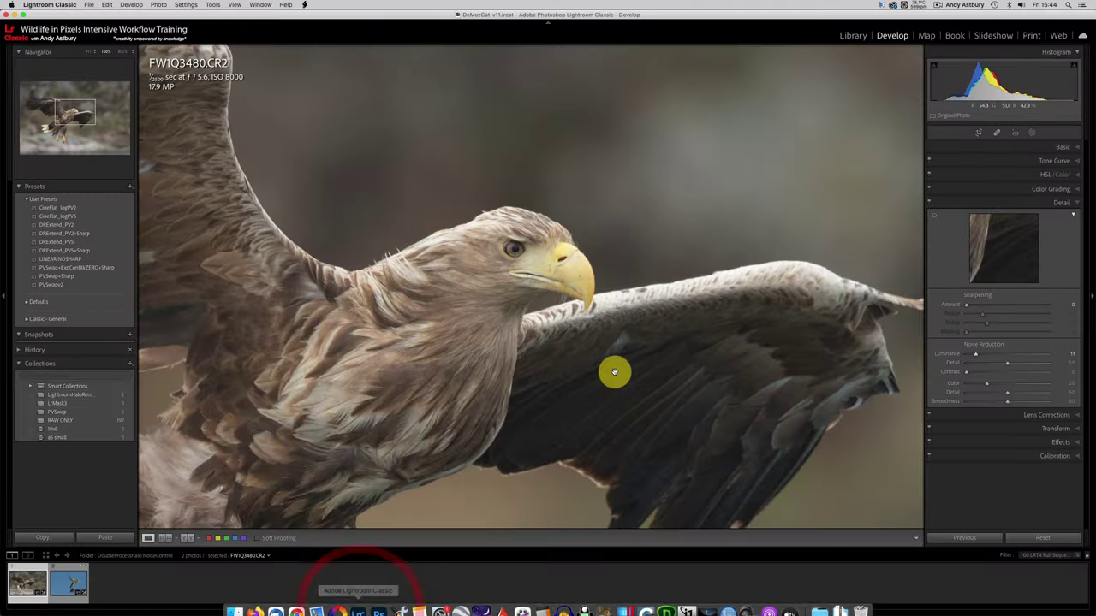
pyautogui.doubleClick(951, 306)
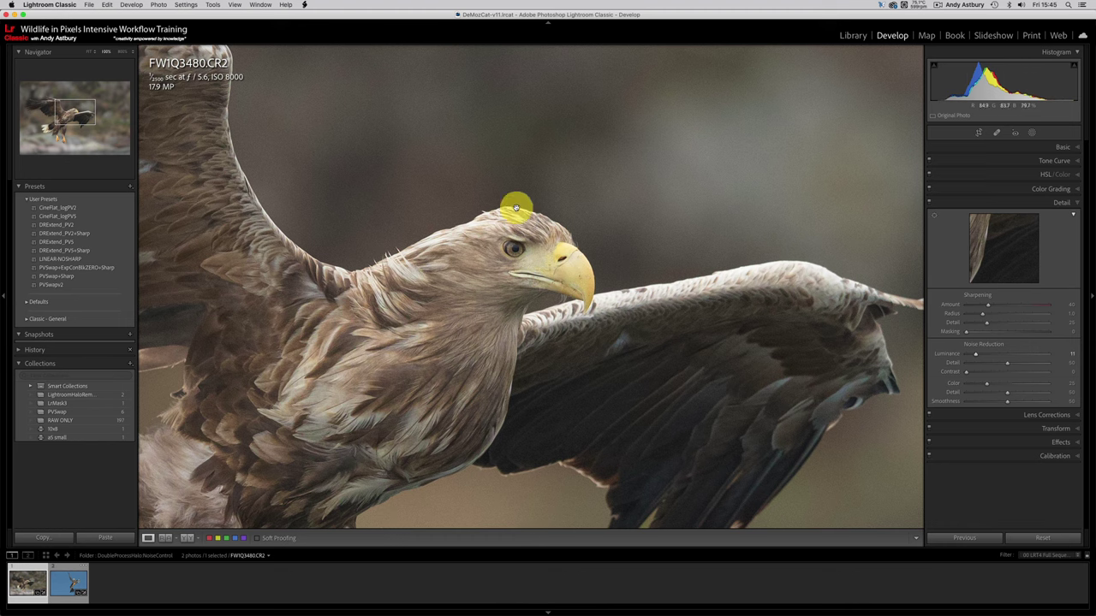
# Step: View the eagle's head at 8:1 and lower Sharpening Amount from 40 to 26
pyautogui.click(122, 52)
pyautogui.moveTo(460, 225); pyautogui.dragTo(554, 610)
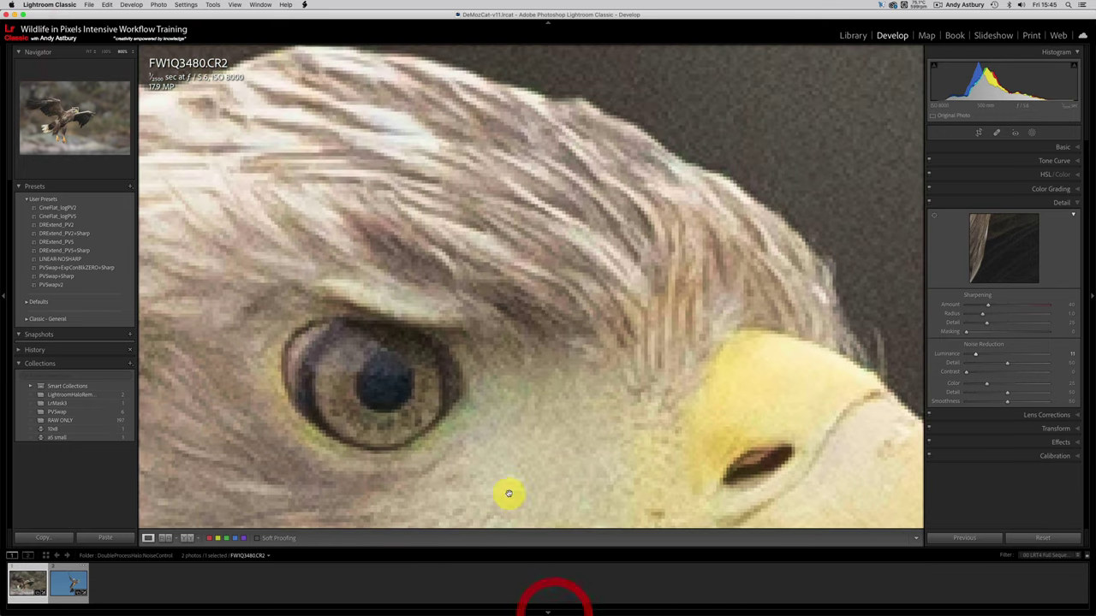
pyautogui.moveTo(344, 184); pyautogui.dragTo(436, 368)
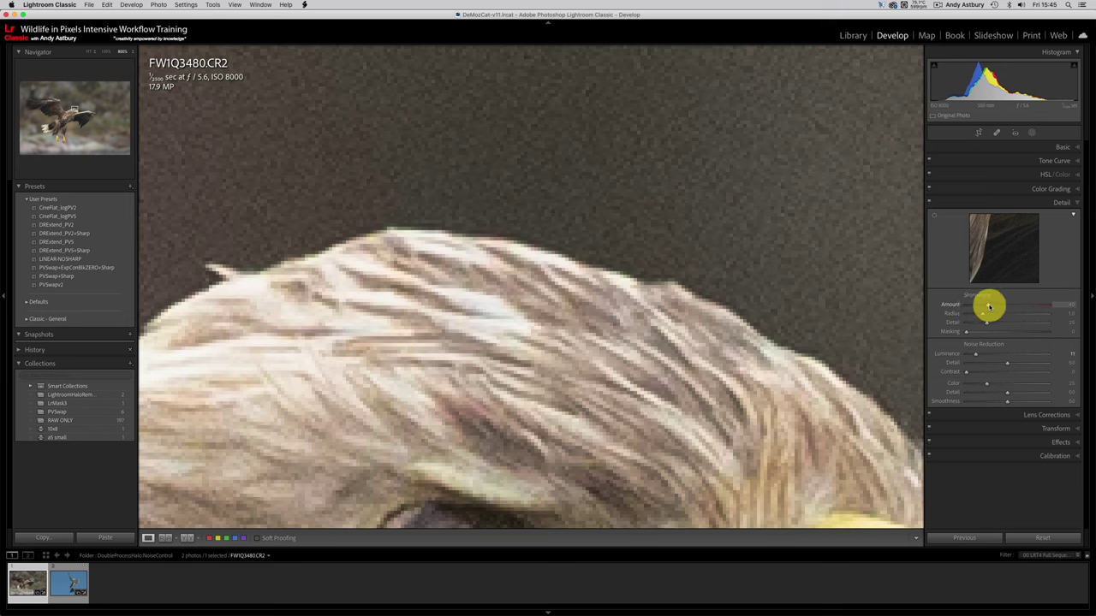
pyautogui.moveTo(989, 307); pyautogui.dragTo(981, 307)
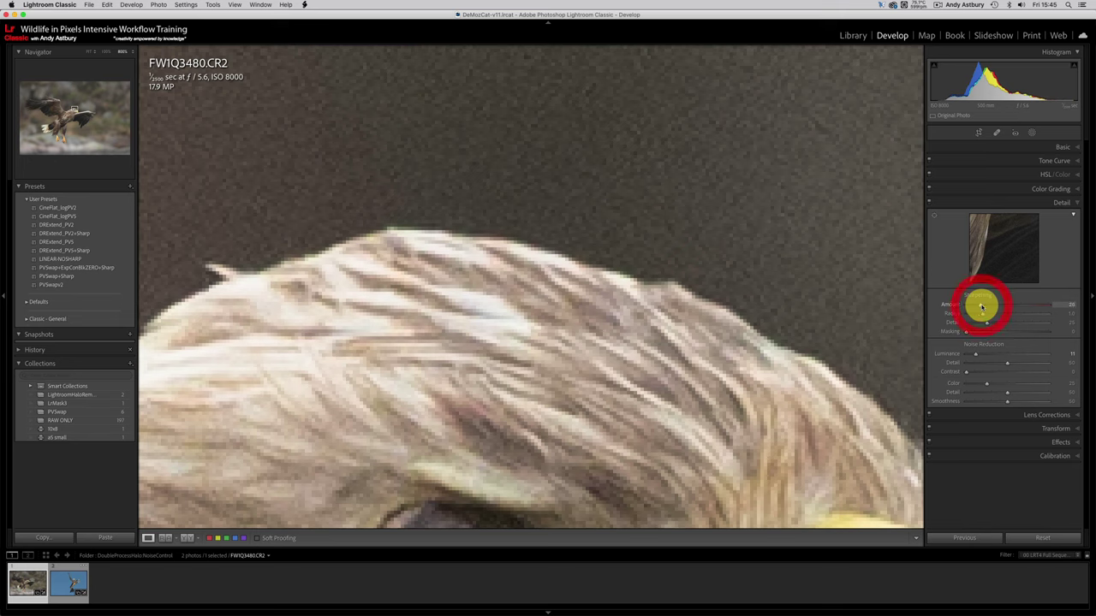
# Step: Send the photo, sharpened at 26, to Photoshop 2022 through Edit In
pyautogui.rightClick(472, 288)
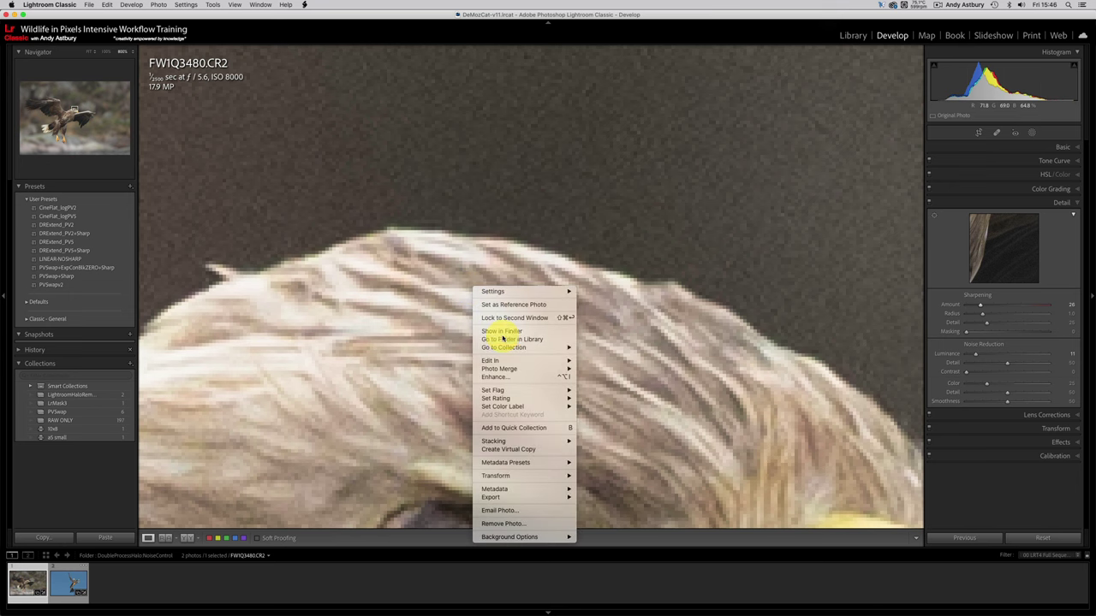
pyautogui.moveTo(494, 363)
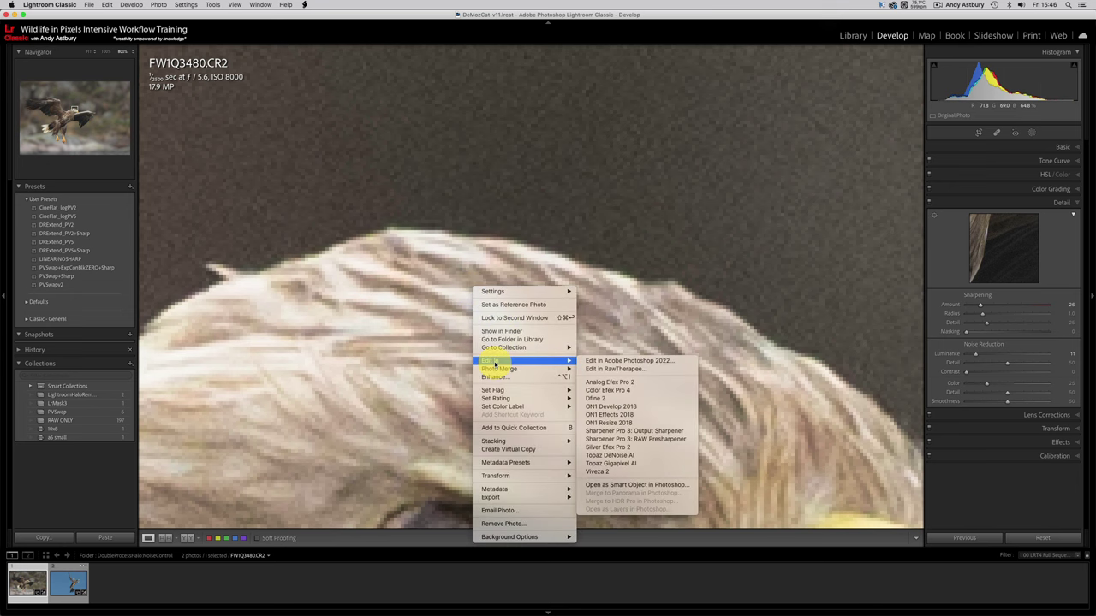
pyautogui.click(606, 362)
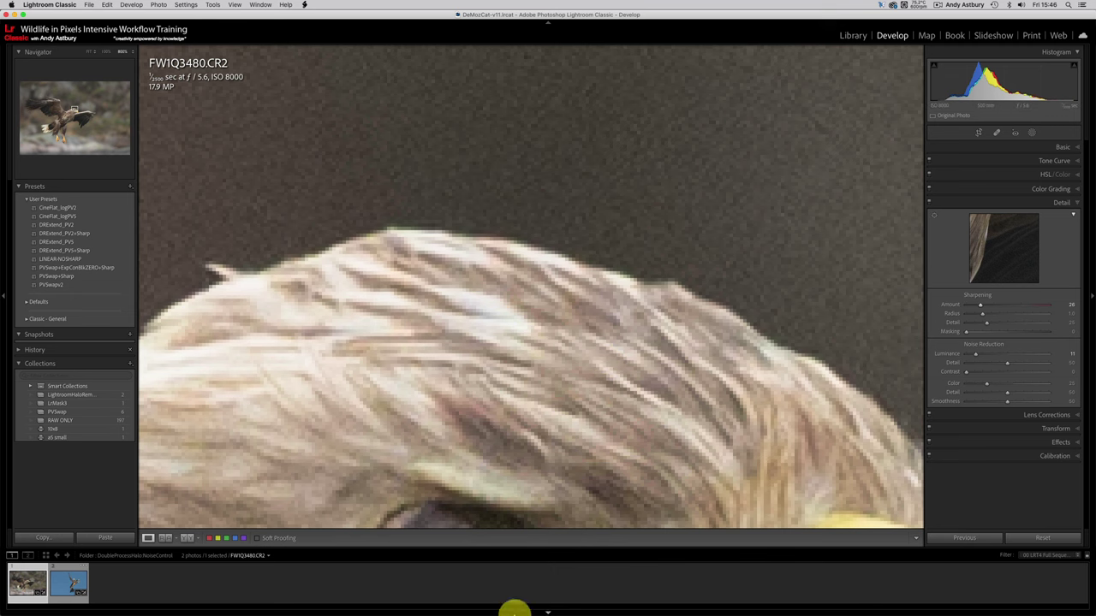
# Step: In Photoshop, inspect the sharpened version at 100%, then fit it on screen
pyautogui.moveTo(518, 609)
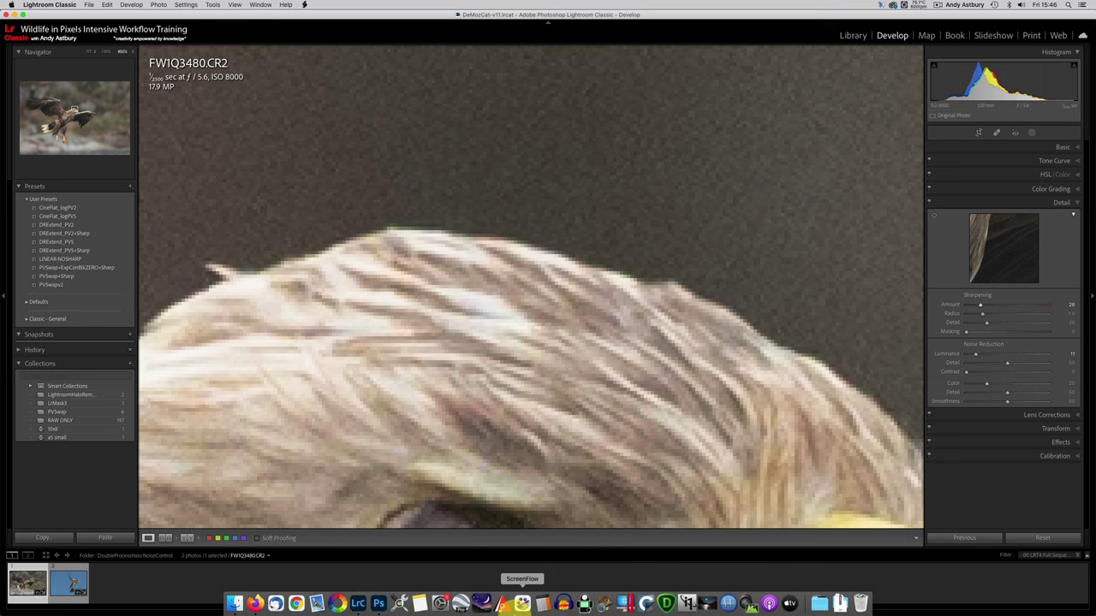
pyautogui.click(379, 603)
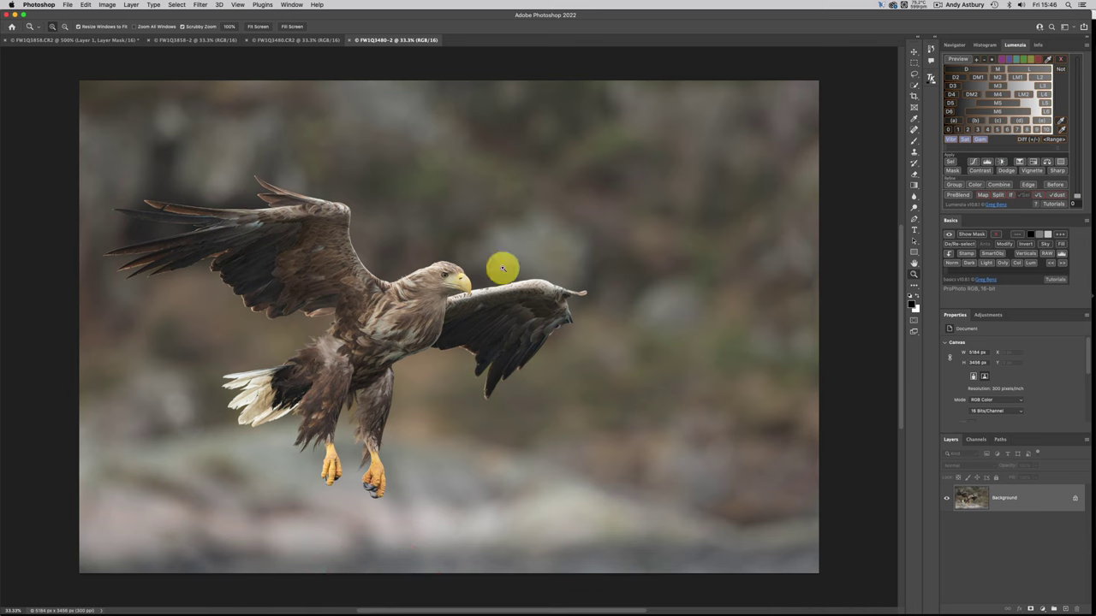
pyautogui.doubleClick(913, 275)
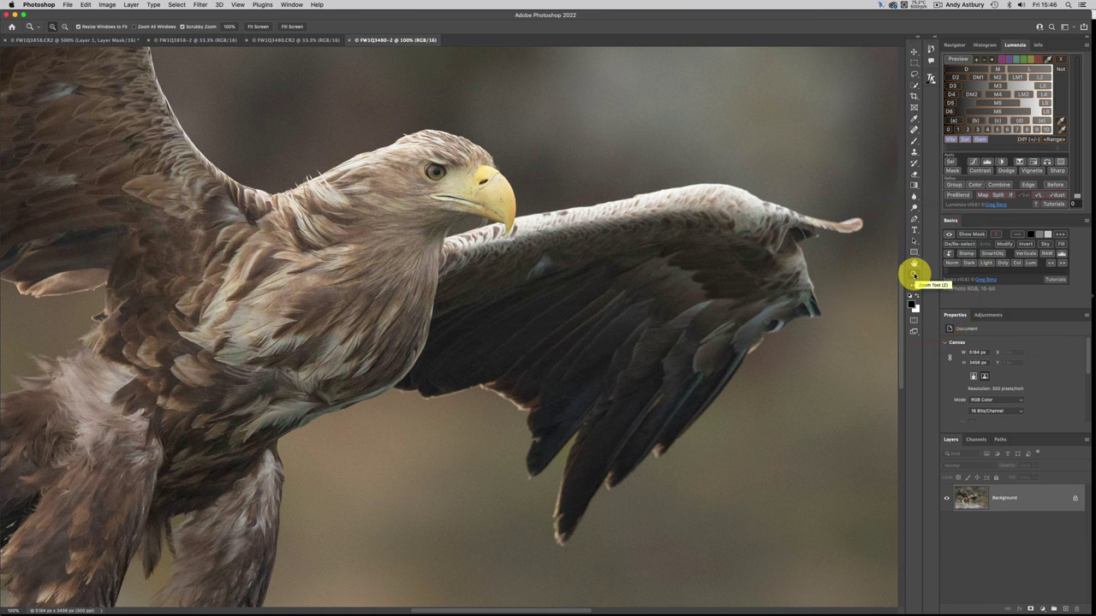
pyautogui.doubleClick(913, 265)
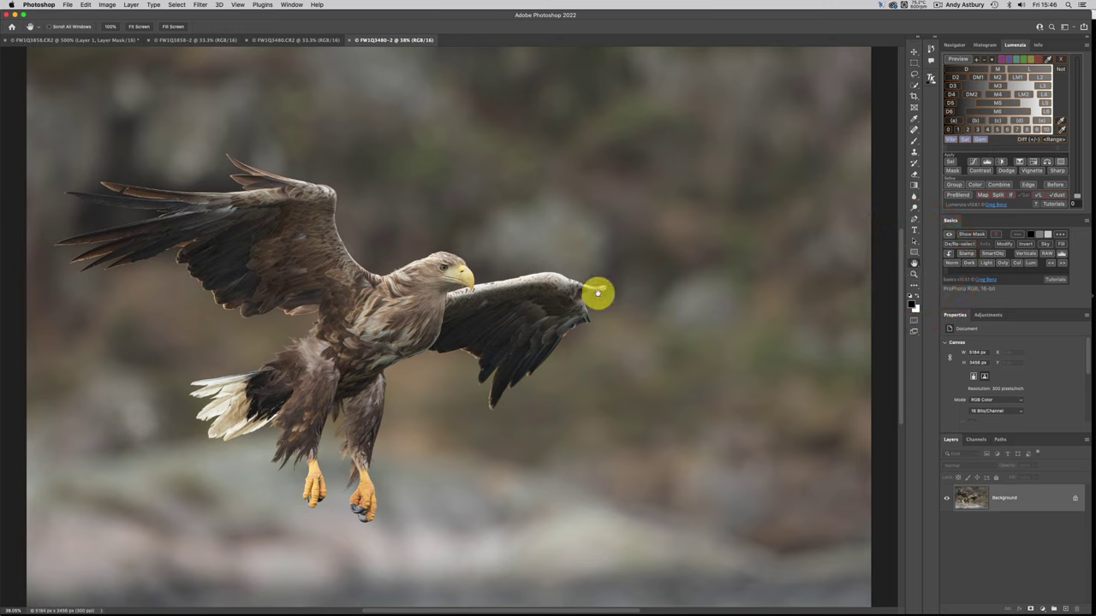
# Step: Shift-drag the sharpened version into FW1Q3480.CR2 above Background and name the layer 'sharp'
pyautogui.press('v')
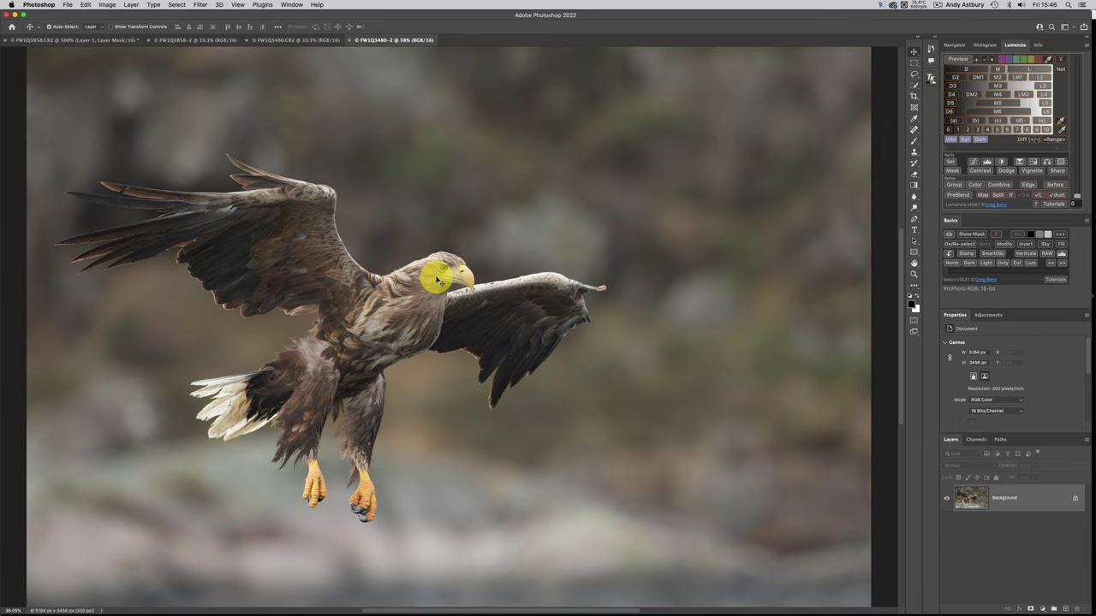
pyautogui.click(276, 40)
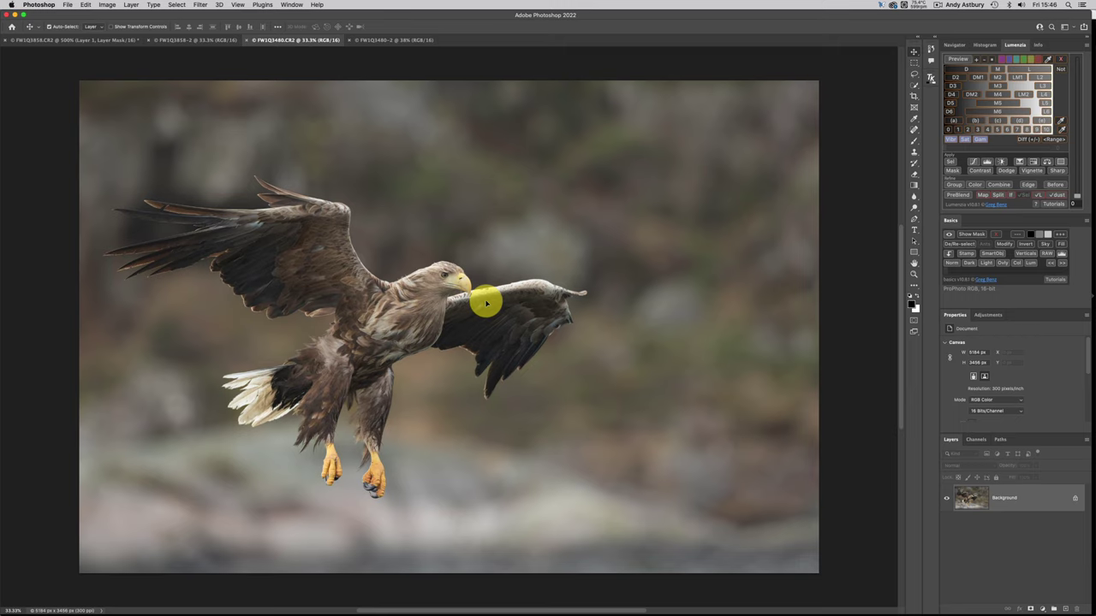
pyautogui.press('shift')
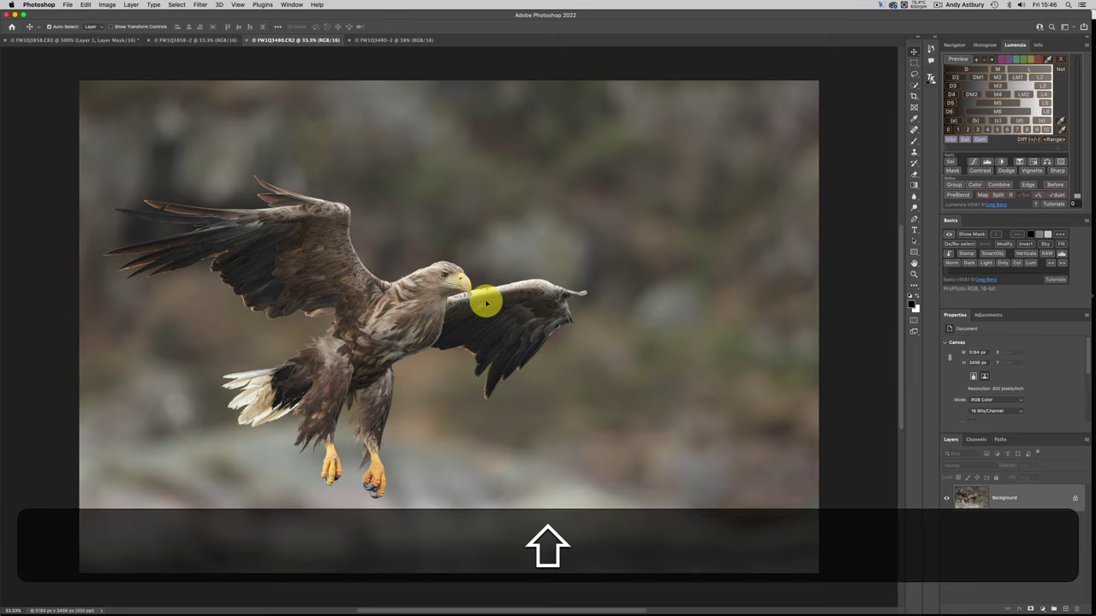
pyautogui.keyDown('shift'); pyautogui.click(485, 301); pyautogui.keyUp('shift')
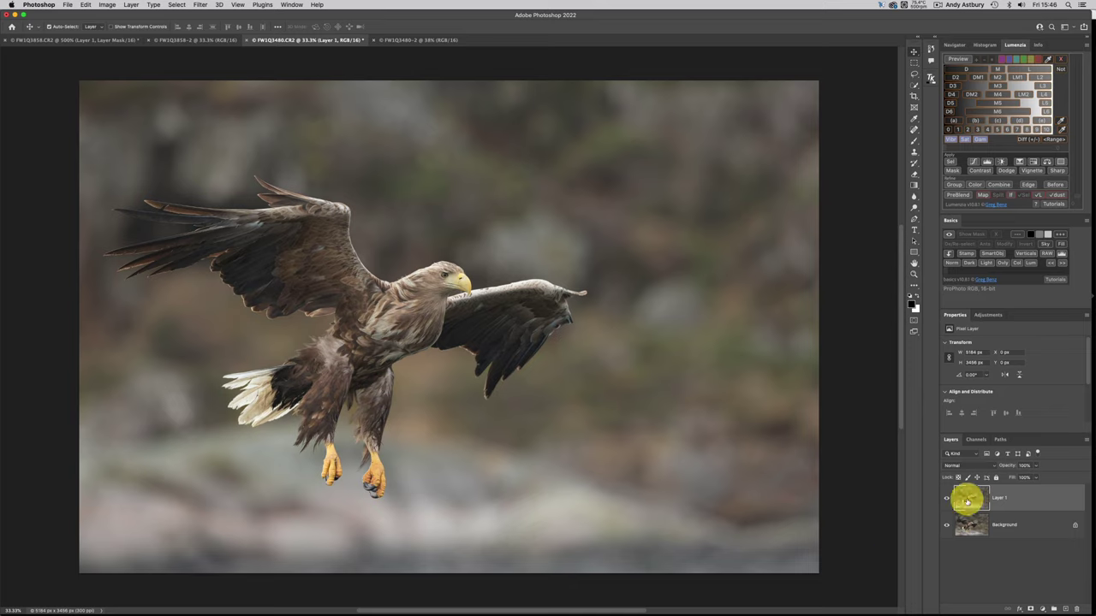
pyautogui.doubleClick(998, 499)
pyautogui.write('sh')
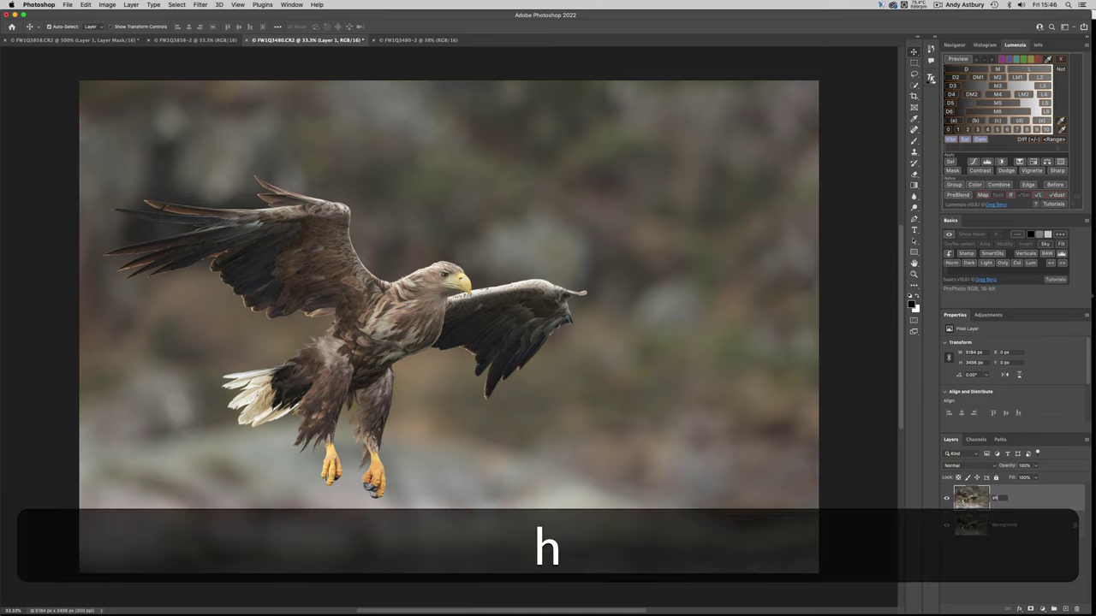
pyautogui.write('arp')
pyautogui.press('Return')
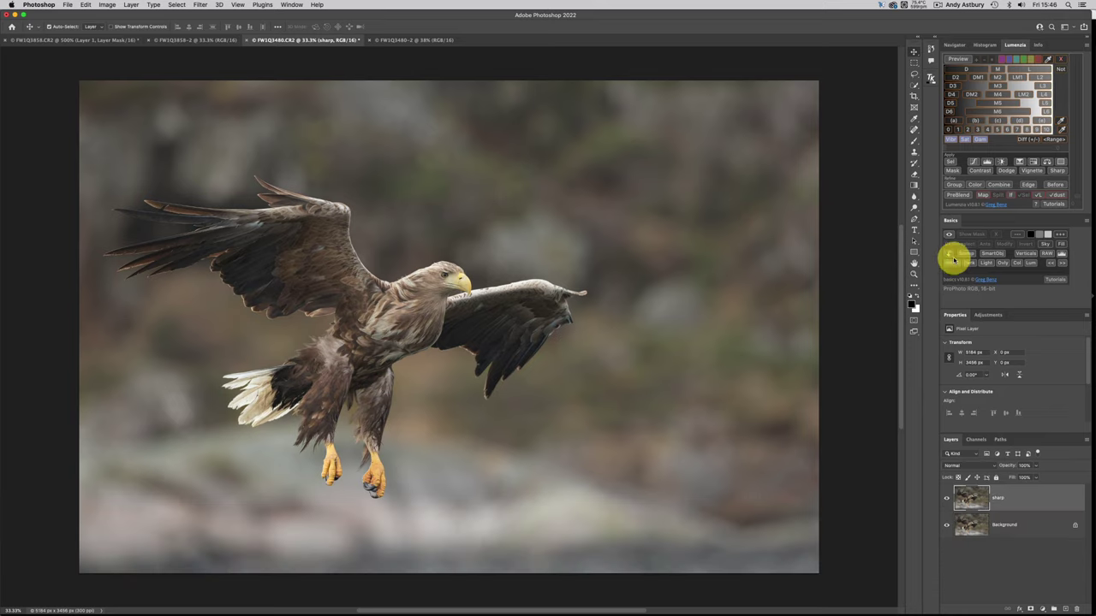
# Step: Check at 100%, hide the sharp layer, select Background and fit the photo on screen
pyautogui.click(914, 274)
pyautogui.click(914, 274)
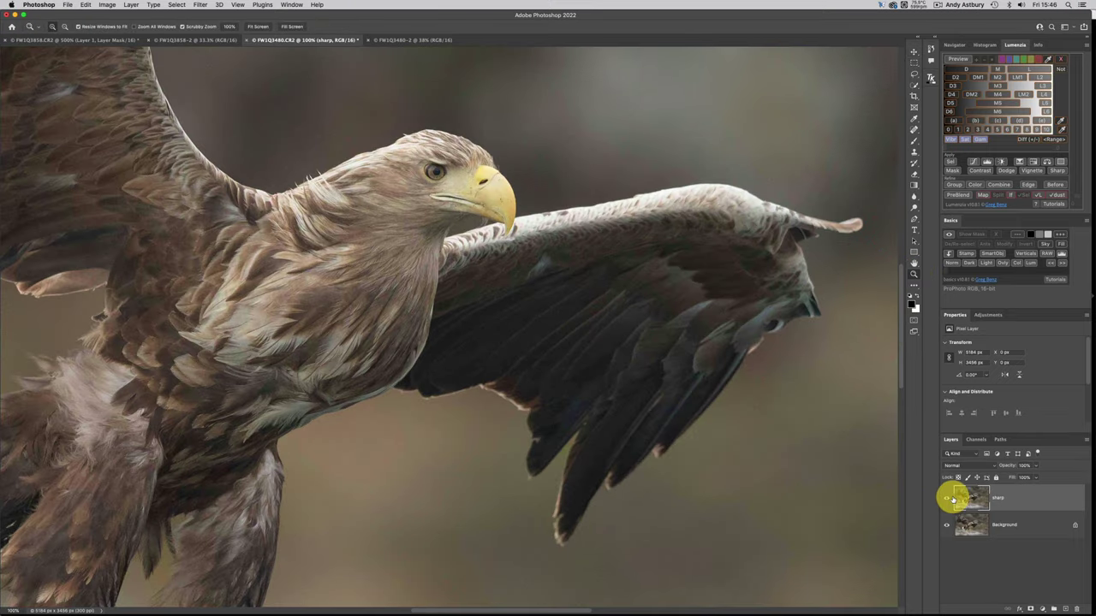
pyautogui.click(945, 500)
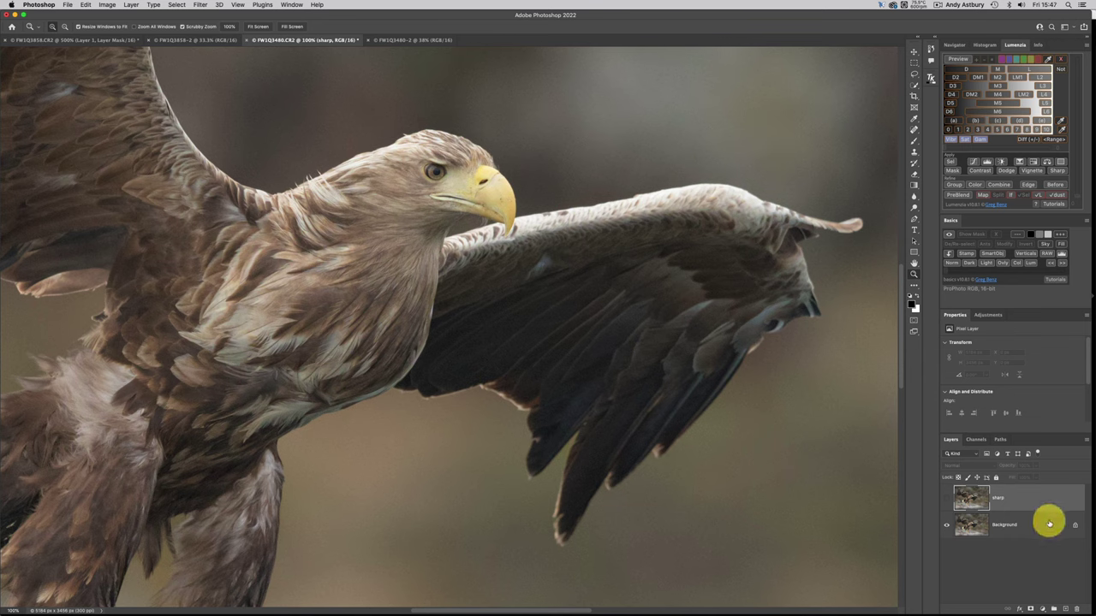
pyautogui.click(1006, 528)
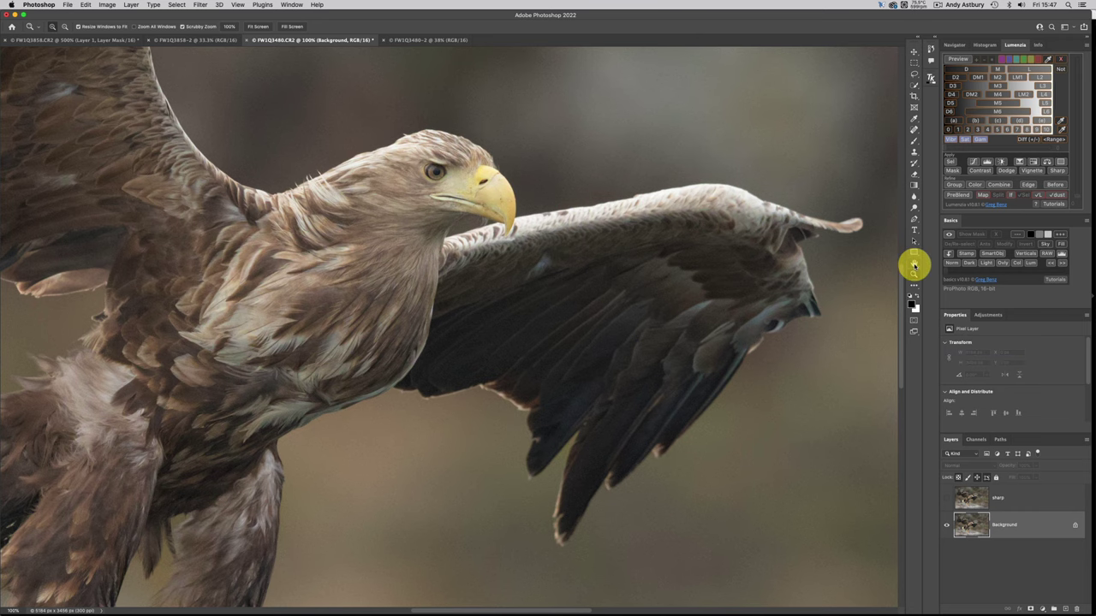
pyautogui.click(914, 264)
pyautogui.doubleClick(914, 266)
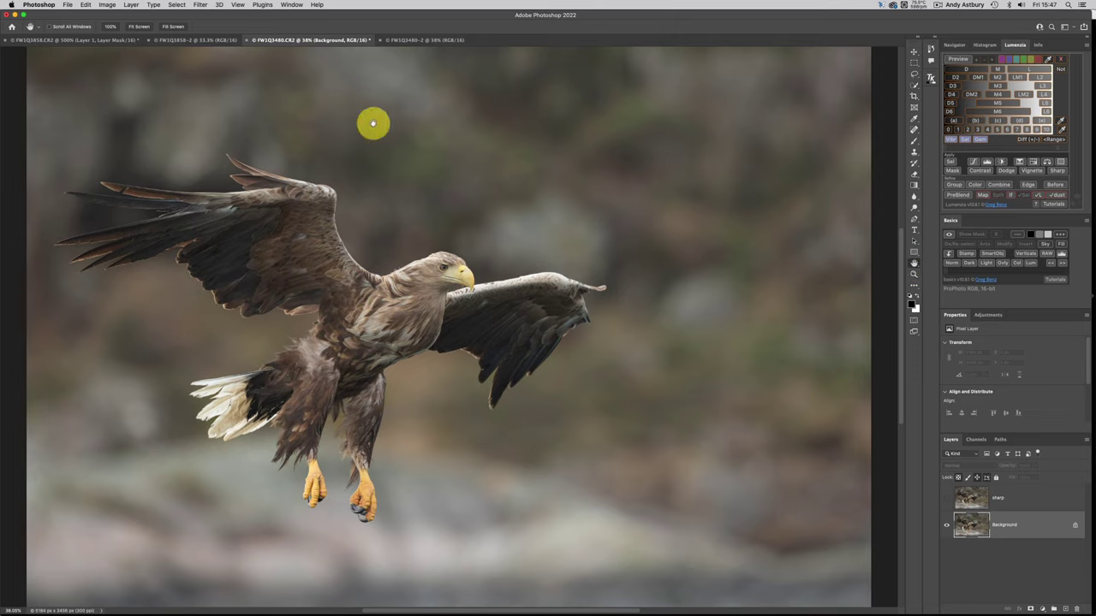
pyautogui.click(177, 5)
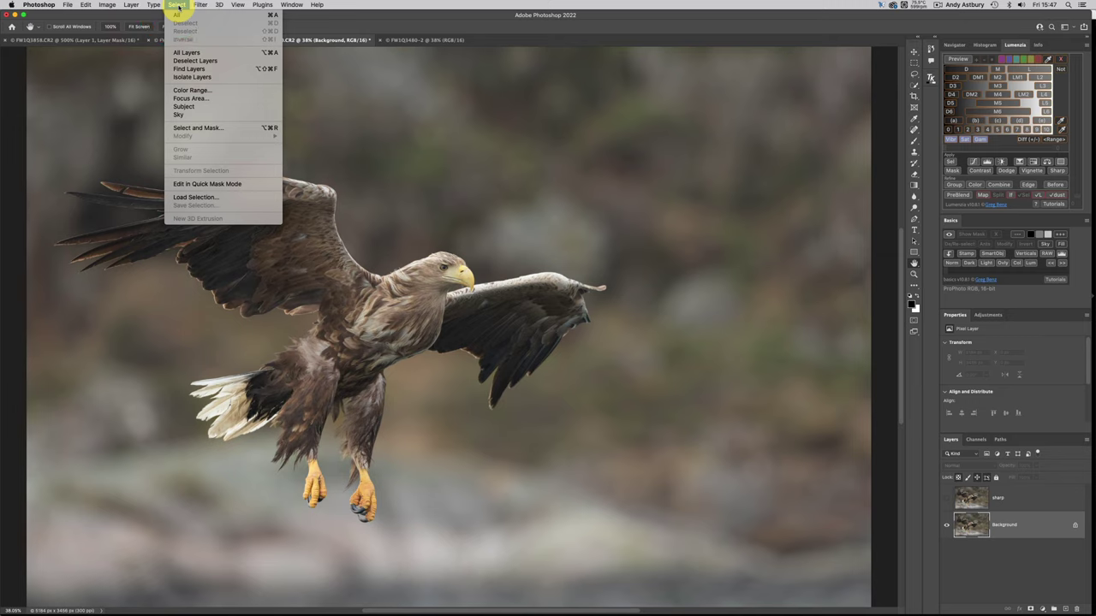
pyautogui.click(189, 114)
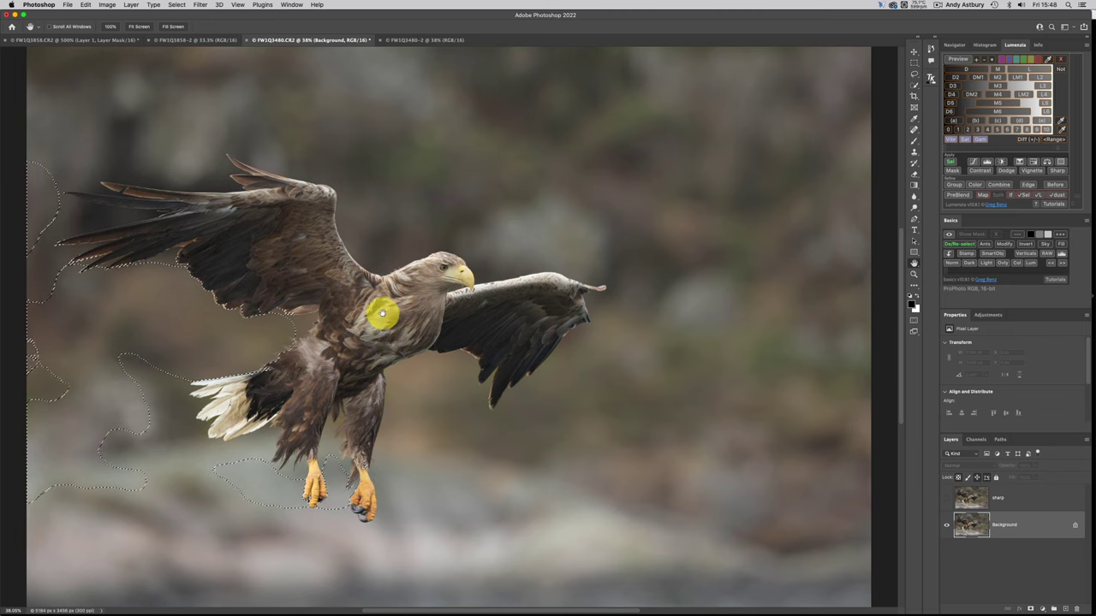
pyautogui.click(176, 5)
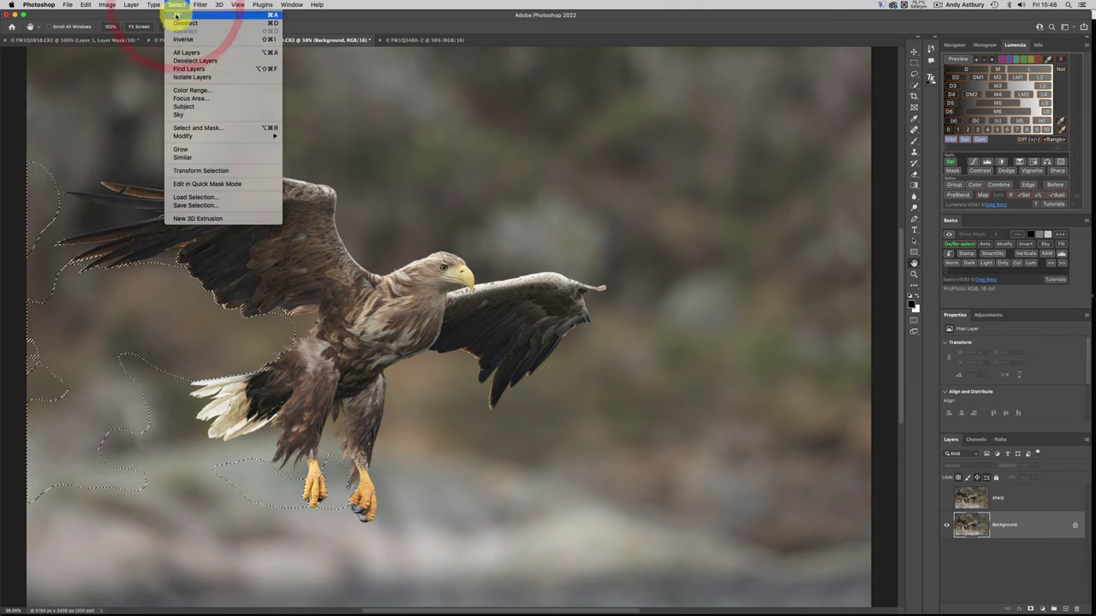
pyautogui.click(176, 25)
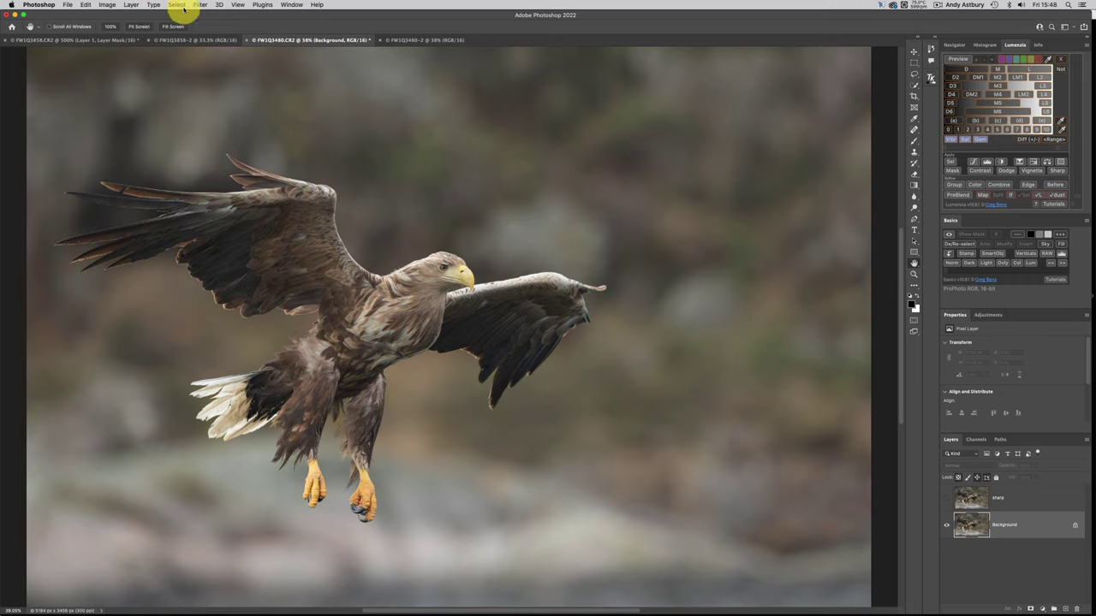
pyautogui.click(182, 7)
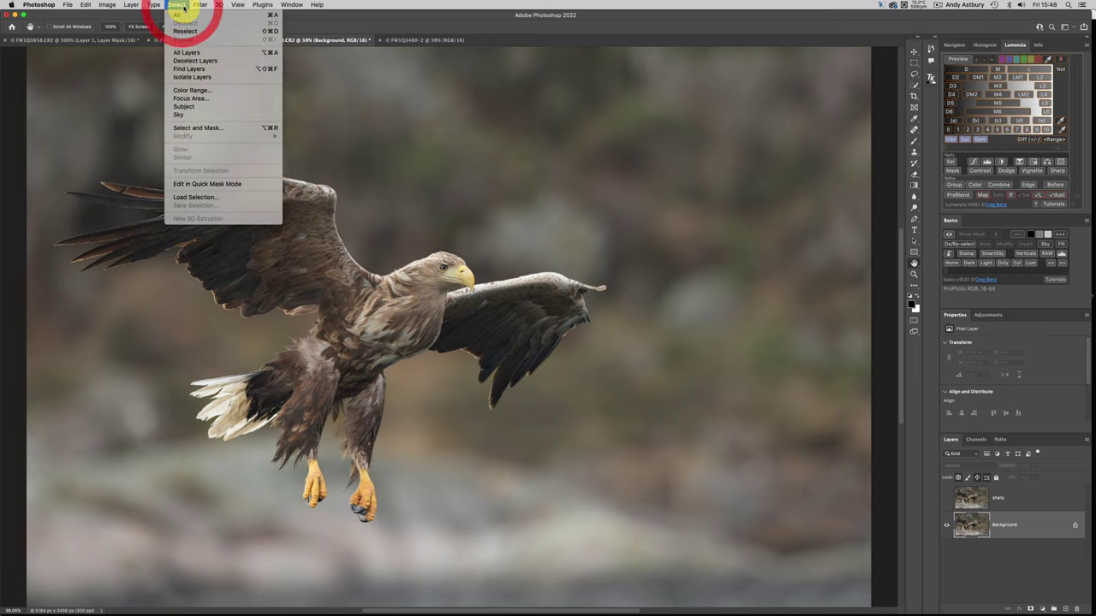
pyautogui.click(181, 103)
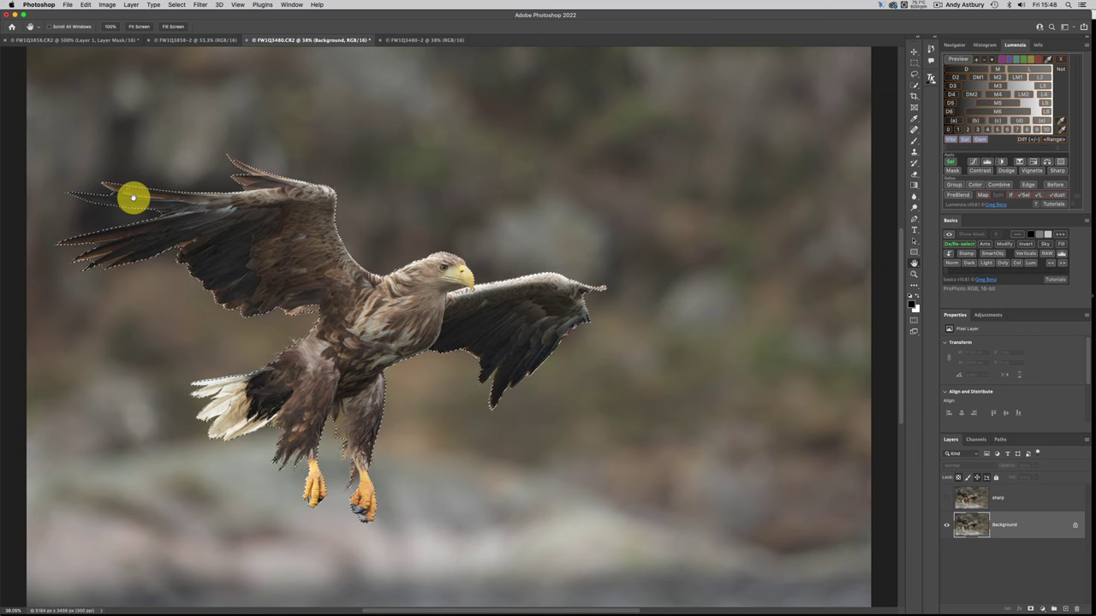
pyautogui.click(177, 6)
# Step: Deselect, then select the eagle with Focus Area at In-Focus Range 4.00
pyautogui.click(183, 23)
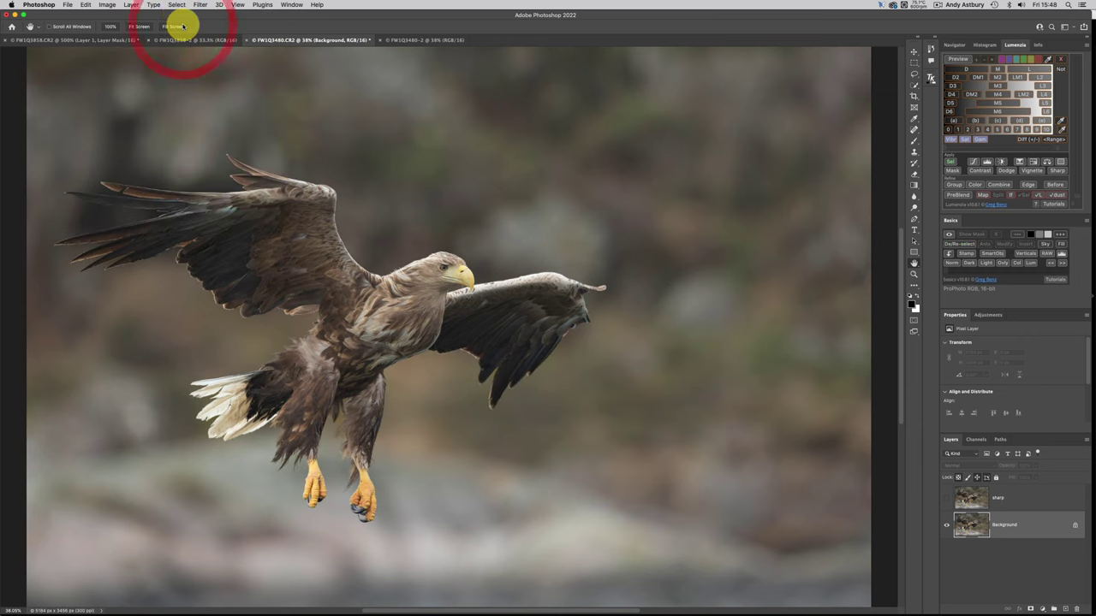
pyautogui.click(177, 5)
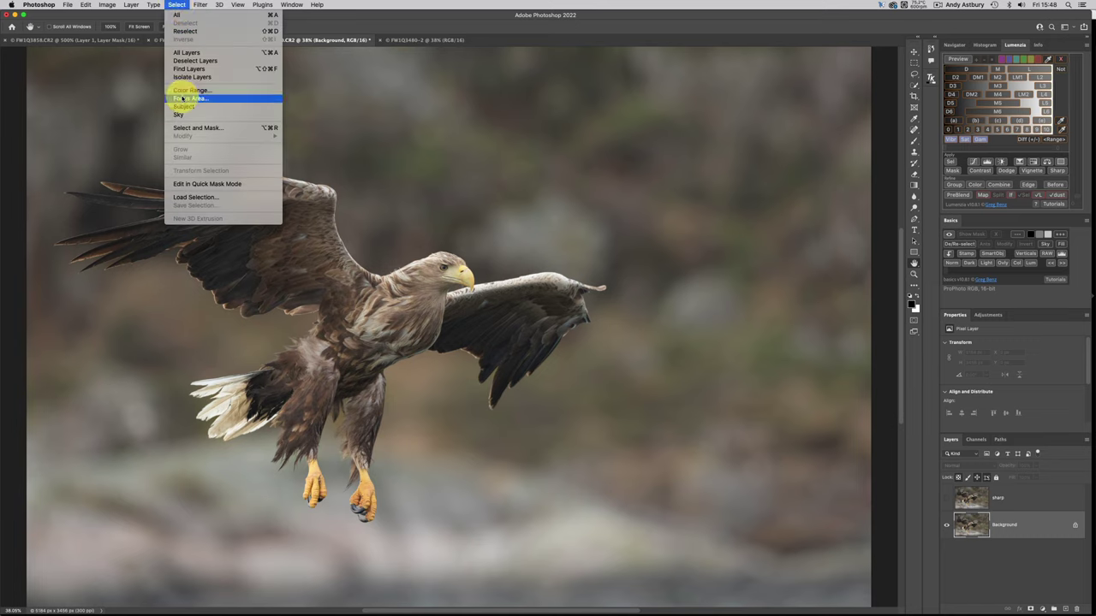
pyautogui.click(182, 99)
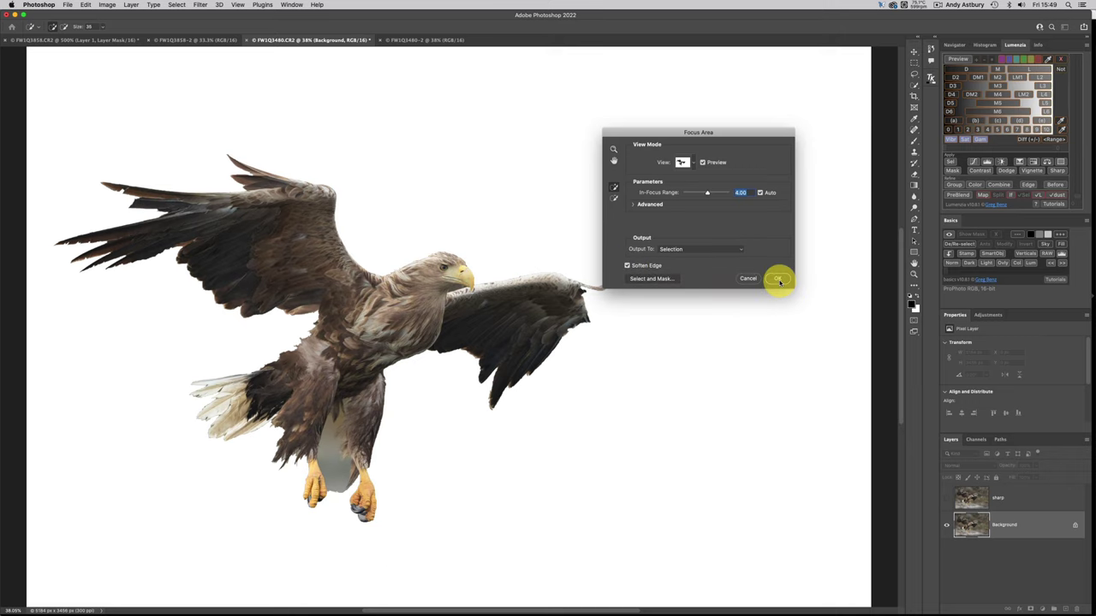
pyautogui.click(778, 279)
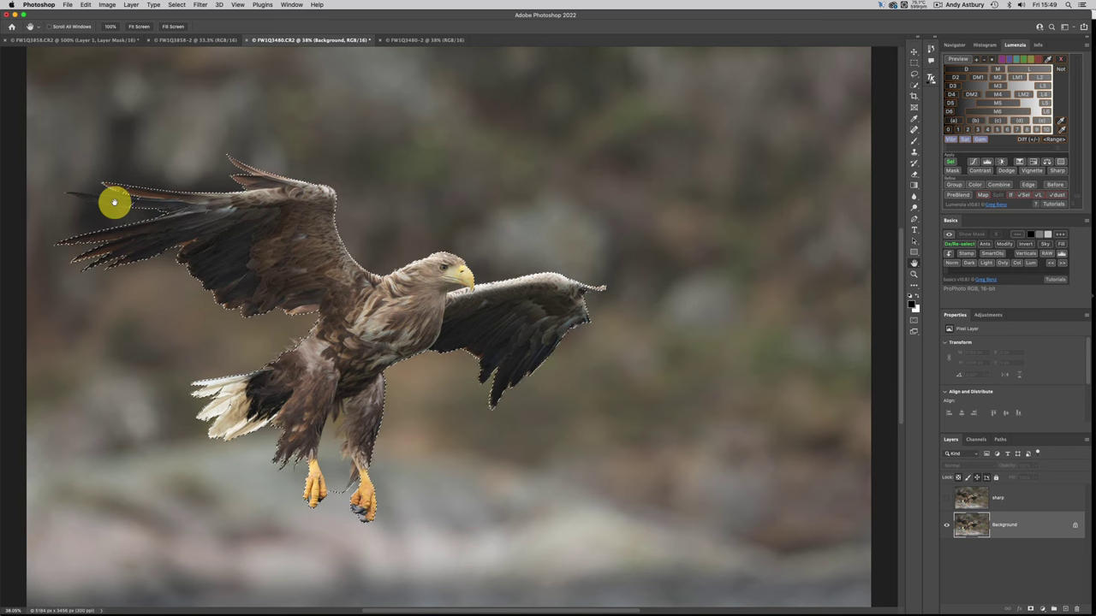
# Step: Deselect, reopen Focus Area and brush the left wing tip into the in-focus area
pyautogui.click(175, 5)
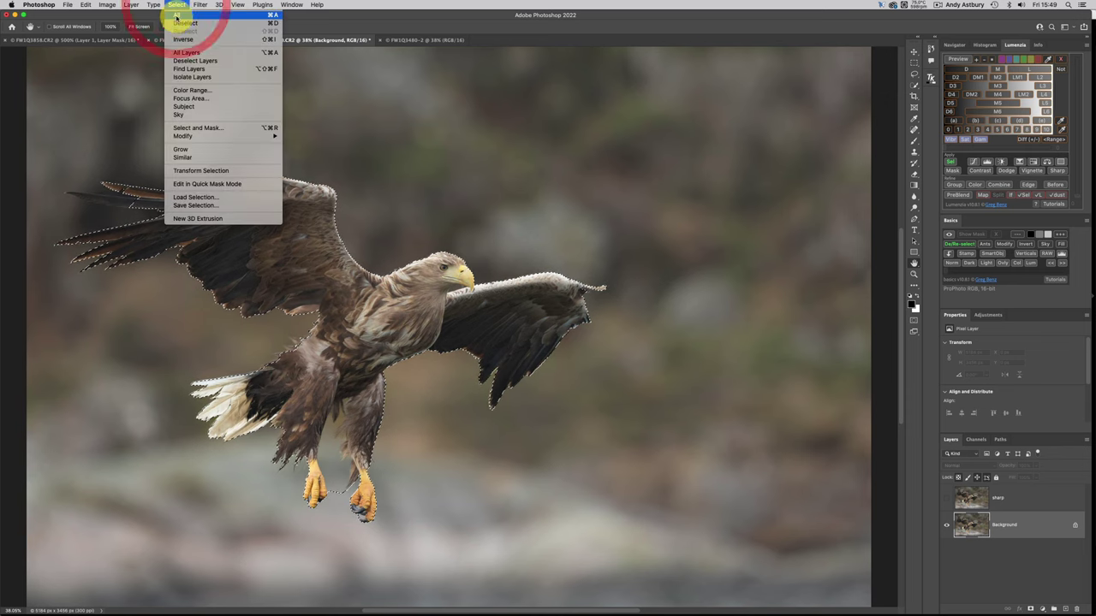
pyautogui.click(177, 22)
pyautogui.click(175, 5)
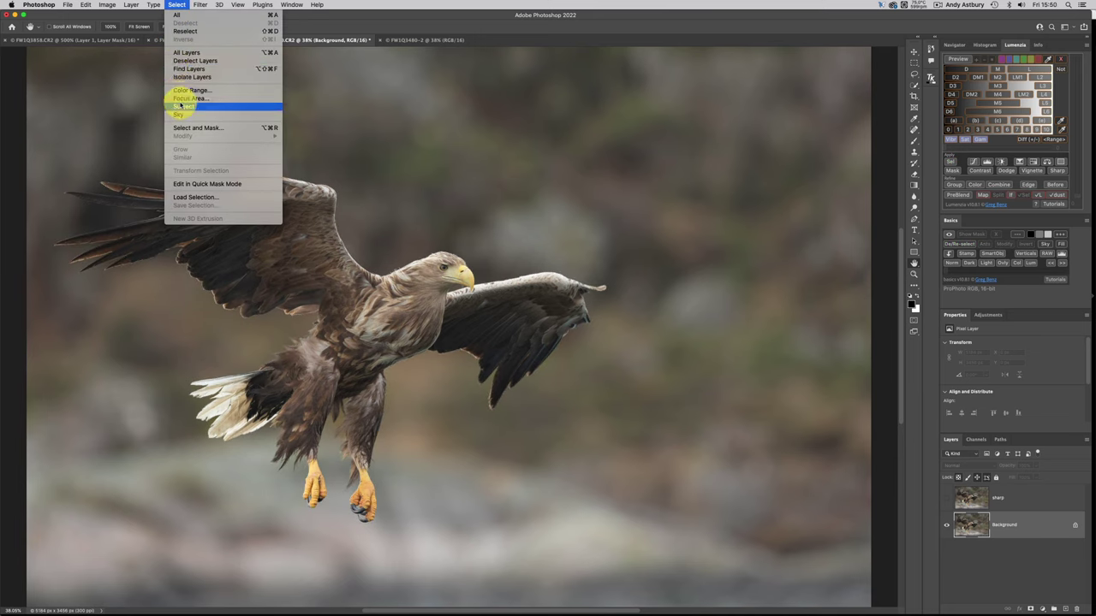
pyautogui.click(183, 99)
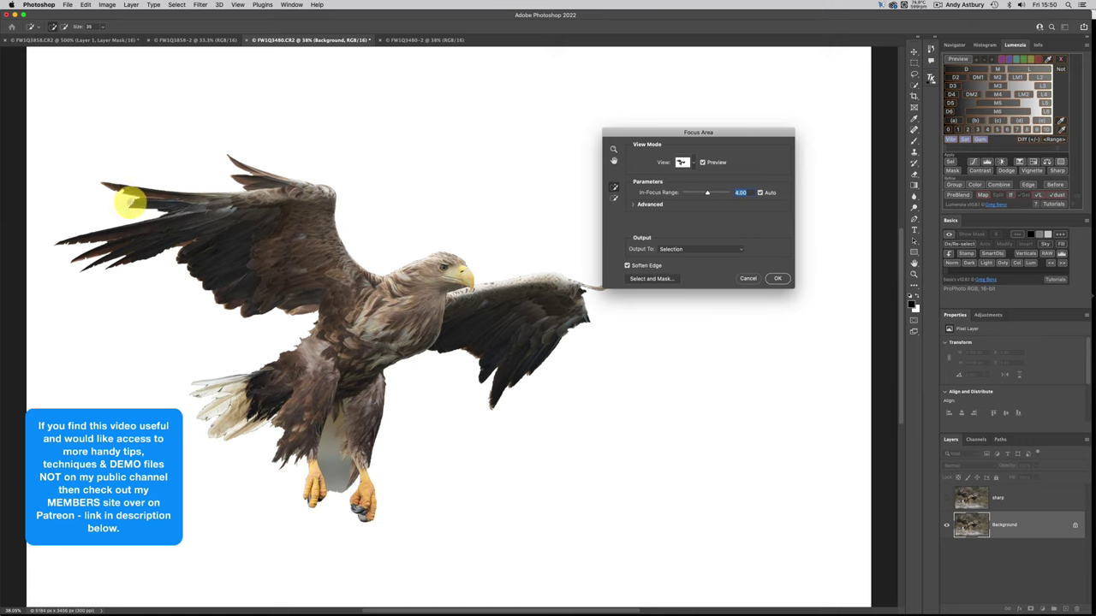
pyautogui.click(130, 204)
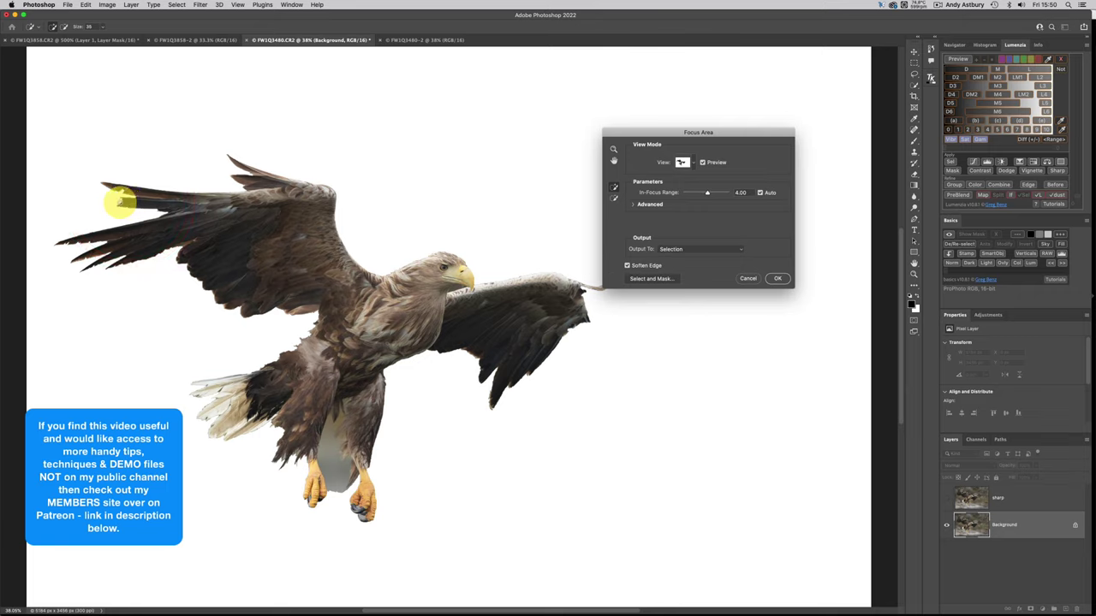
pyautogui.click(119, 200)
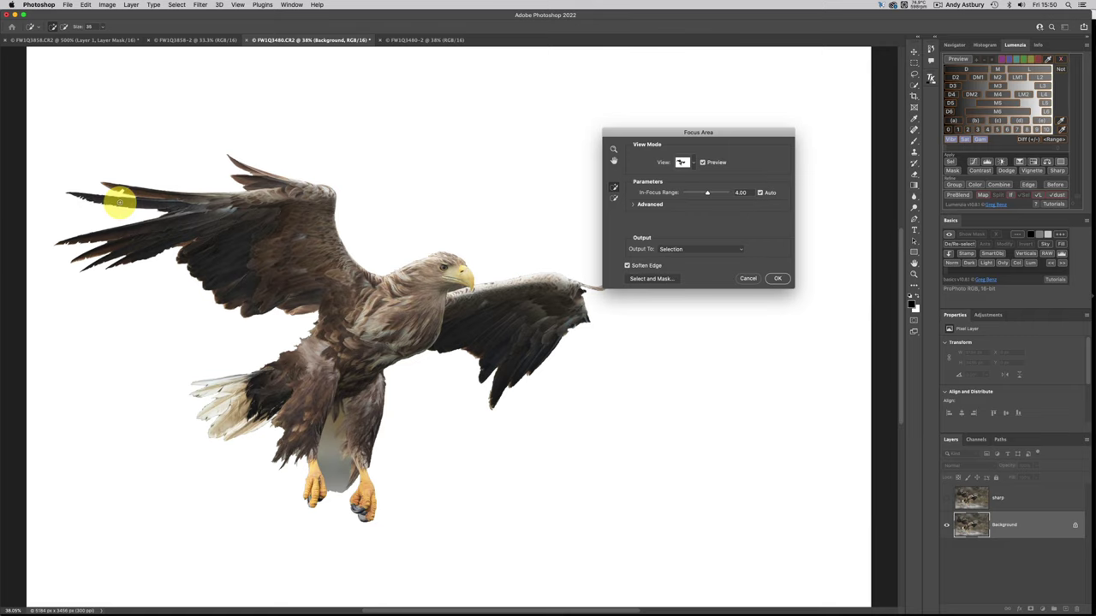
# Step: Accept the Focus Area selection, make the 'sharp' layer visible, and mask it to the eagle
pyautogui.click(784, 282)
pyautogui.click(782, 280)
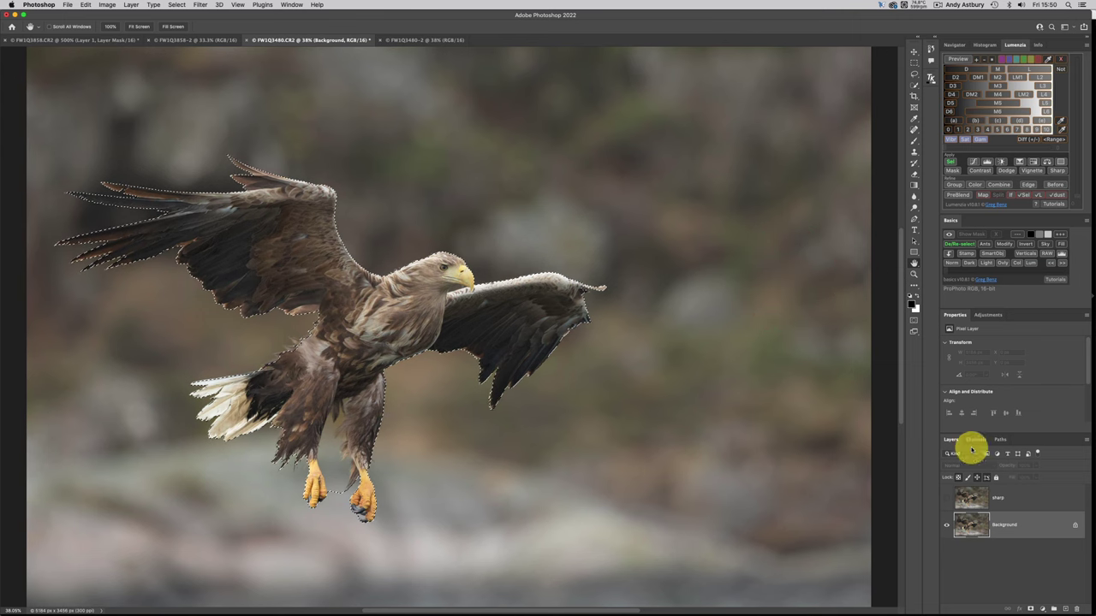
pyautogui.click(973, 496)
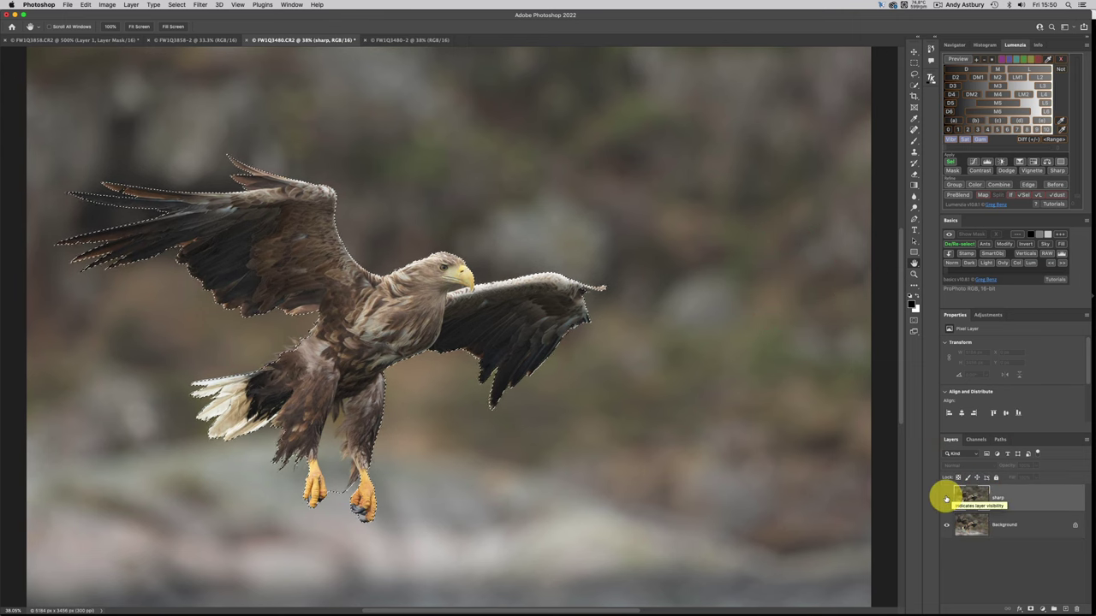
pyautogui.click(944, 497)
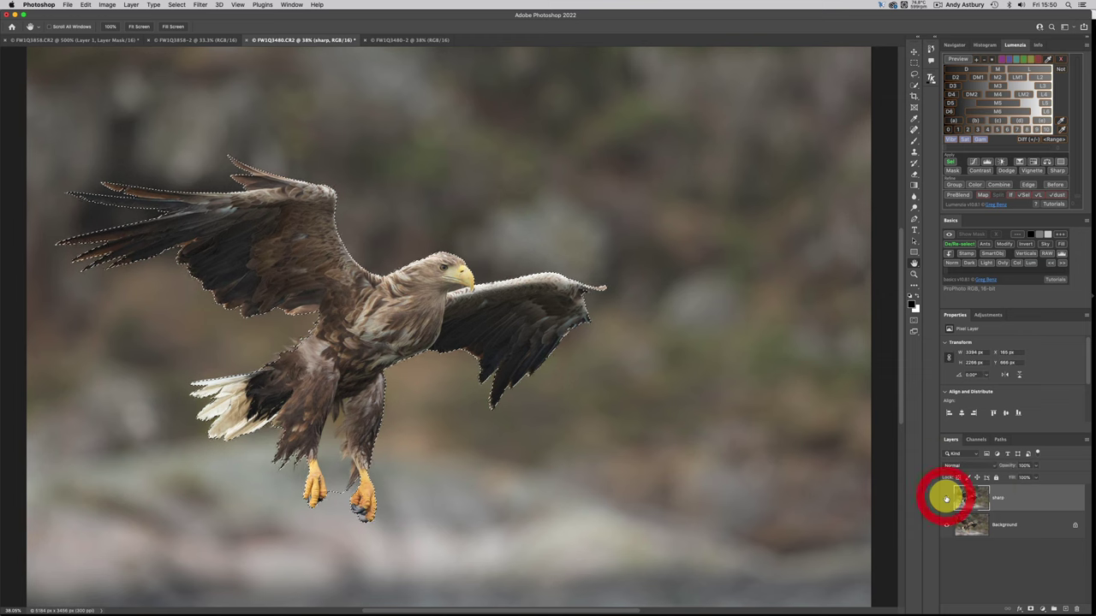
pyautogui.click(1031, 608)
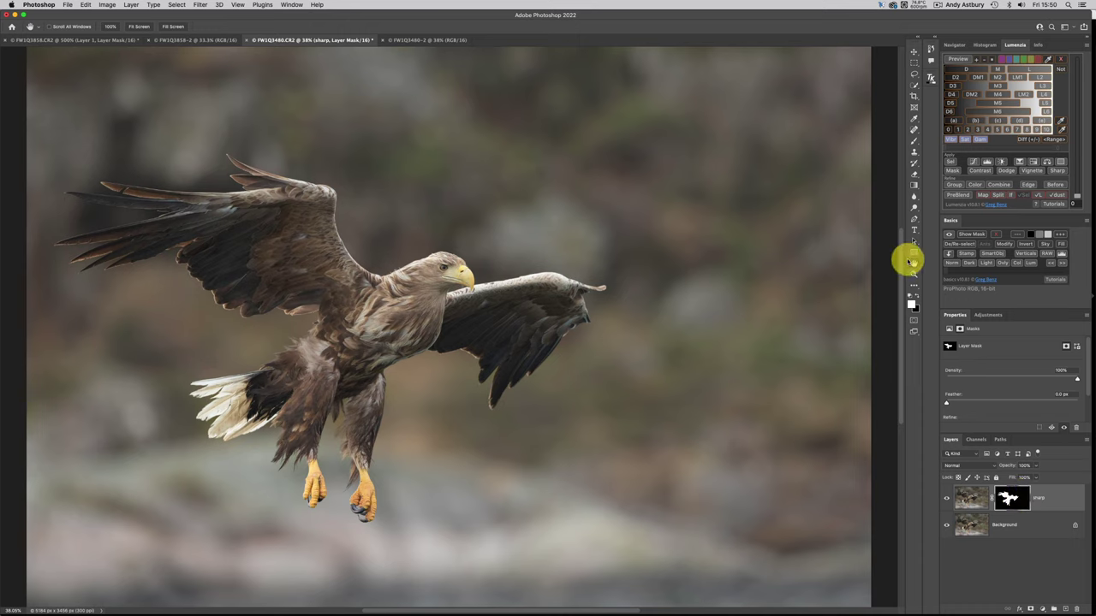
pyautogui.doubleClick(913, 272)
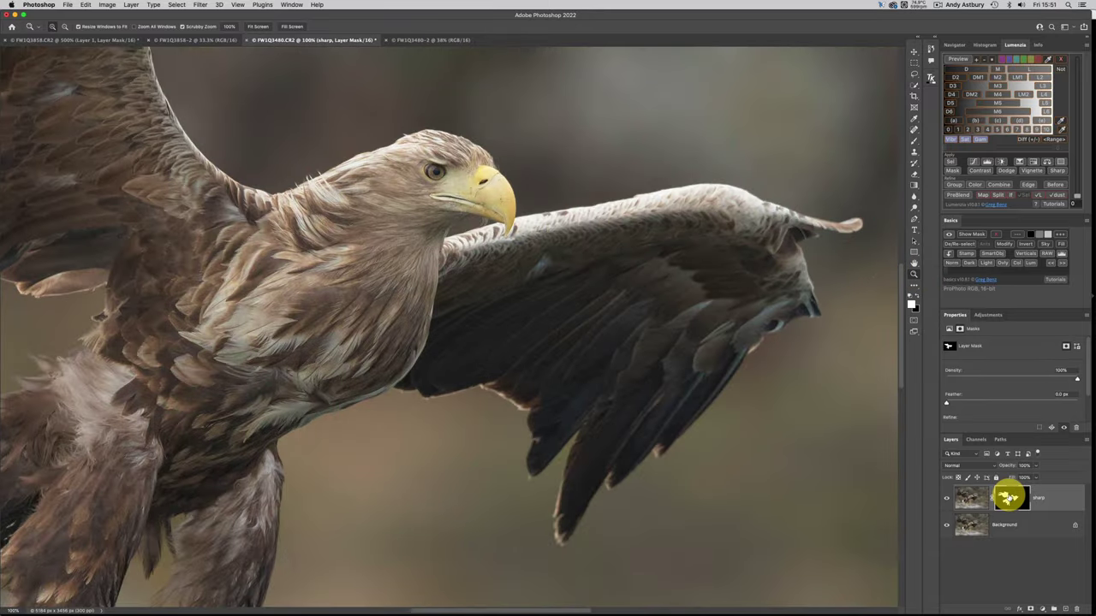
pyautogui.press('shift')
pyautogui.keyDown('shift'); pyautogui.click(1010, 497); pyautogui.keyUp('shift')
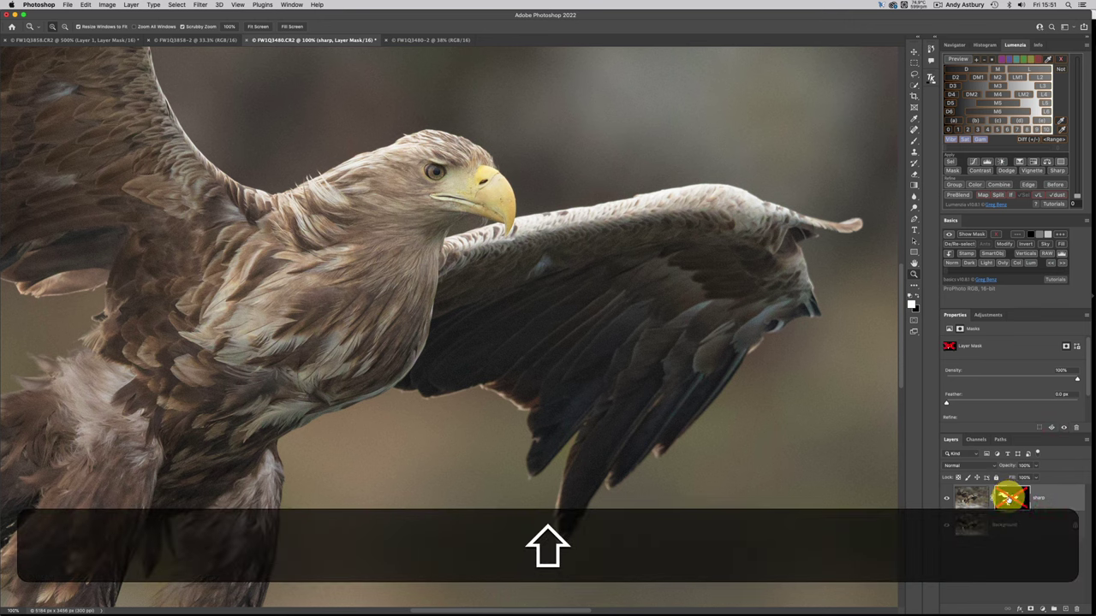
pyautogui.keyDown('shift'); pyautogui.click(1010, 498); pyautogui.keyUp('shift')
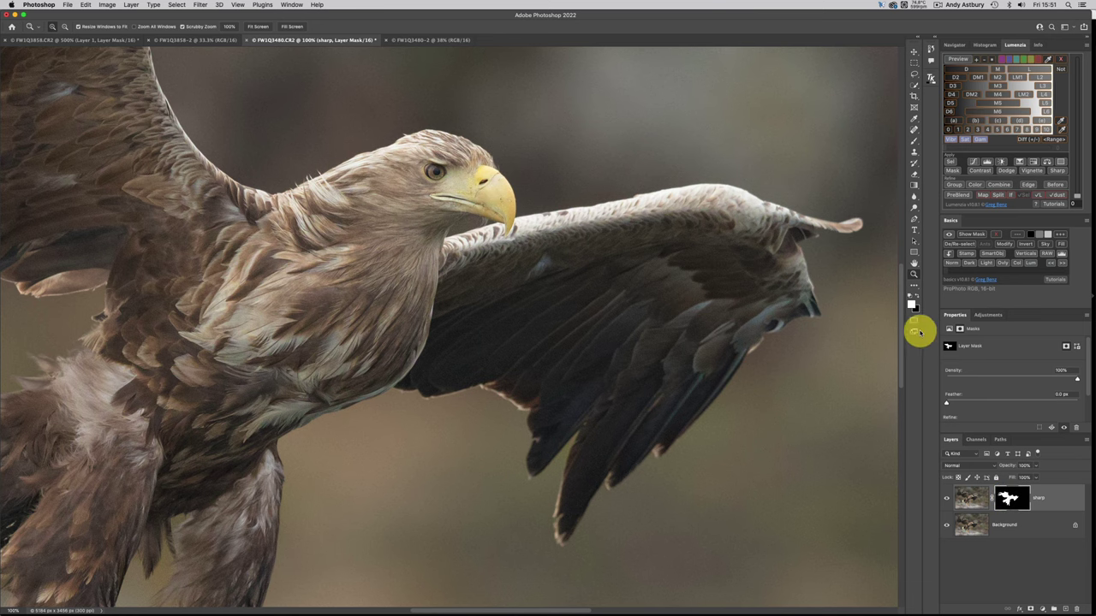
pyautogui.click(440, 132)
pyautogui.click(440, 130)
pyautogui.click(439, 130)
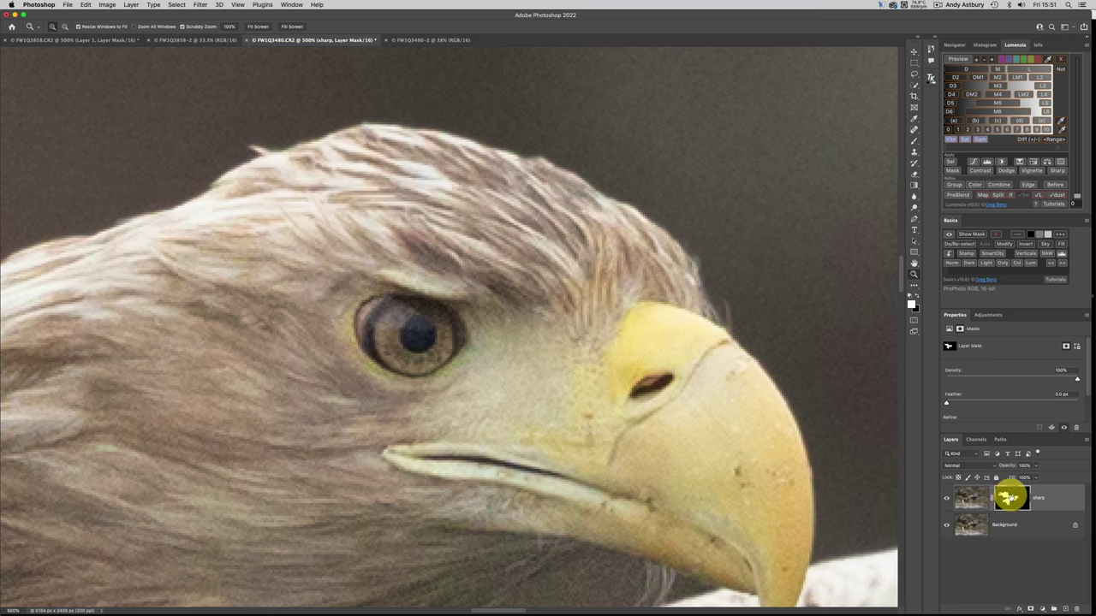
pyautogui.press('shift')
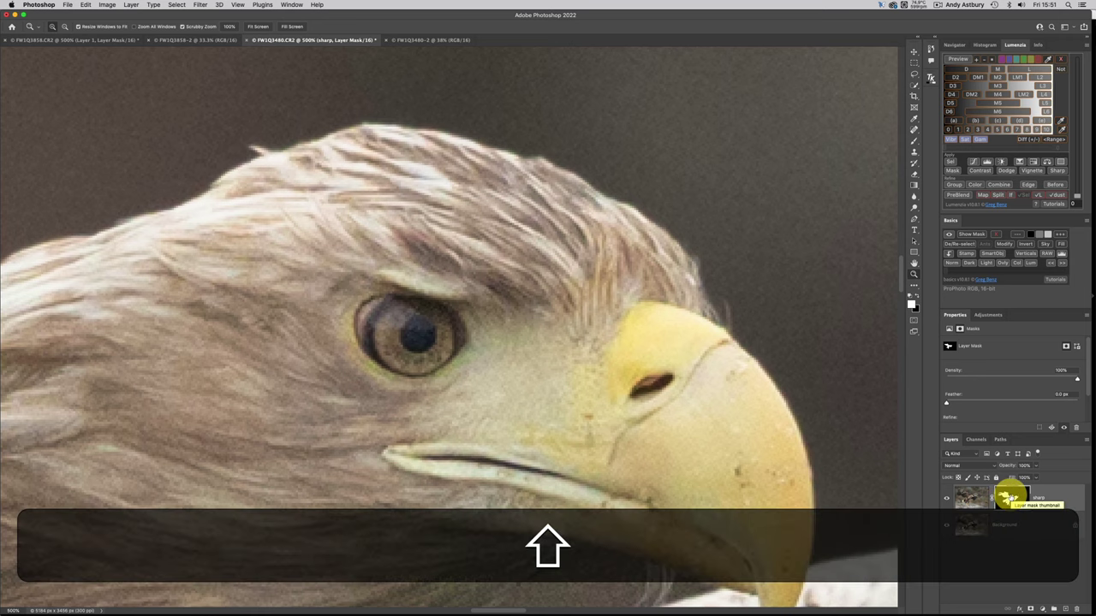
pyautogui.keyDown('shift'); pyautogui.click(1010, 497); pyautogui.keyUp('shift')
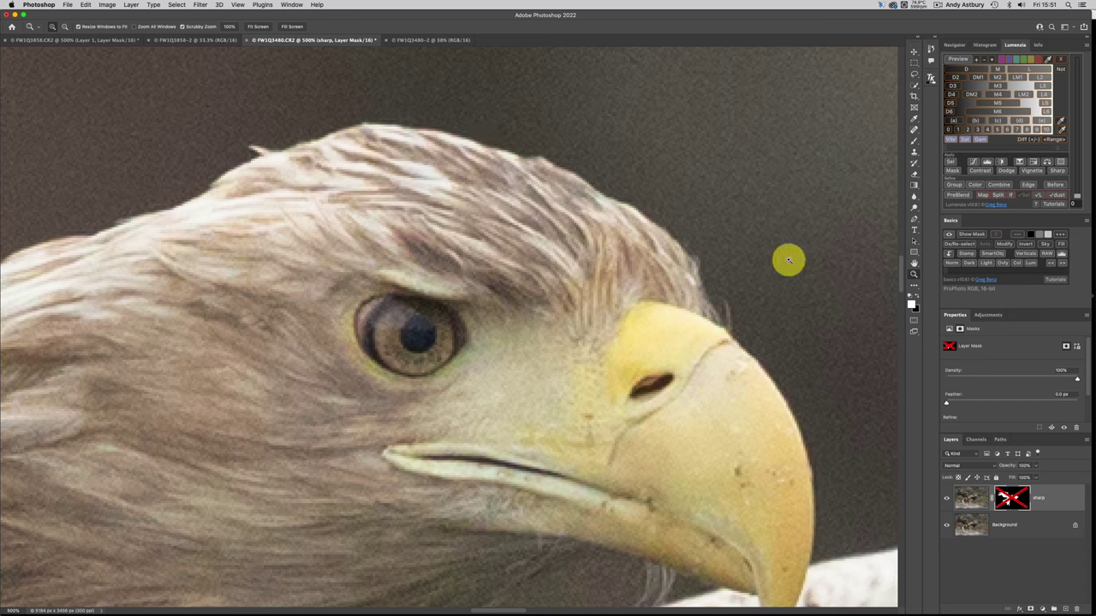
pyautogui.keyDown('shift'); pyautogui.click(1008, 497); pyautogui.keyUp('shift')
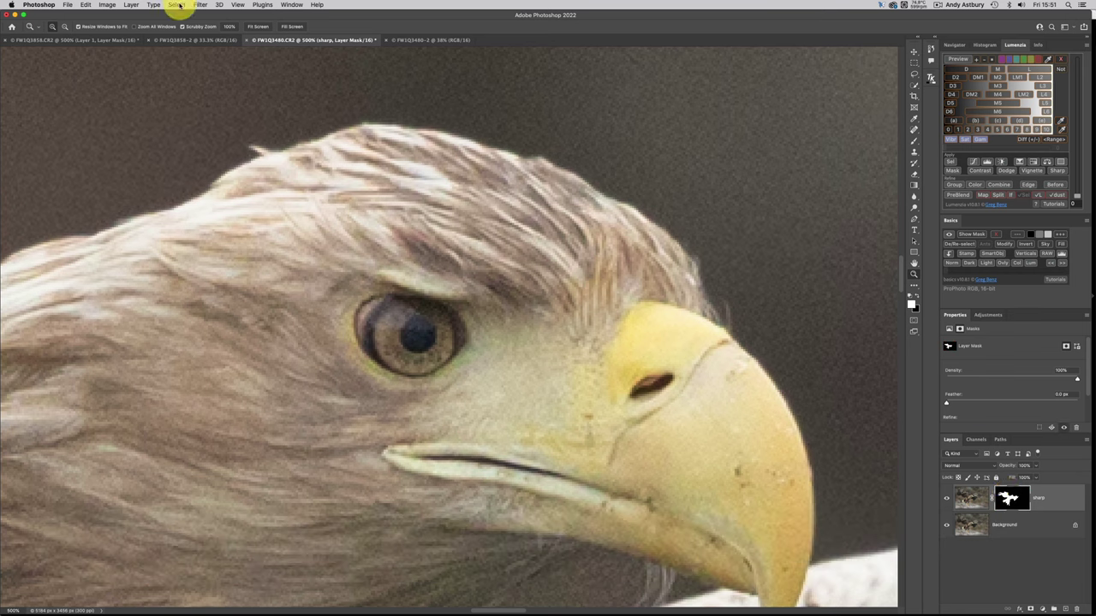
# Step: Flatten the image, duplicate Background as Background copy, and fit the photo on screen
pyautogui.click(132, 4)
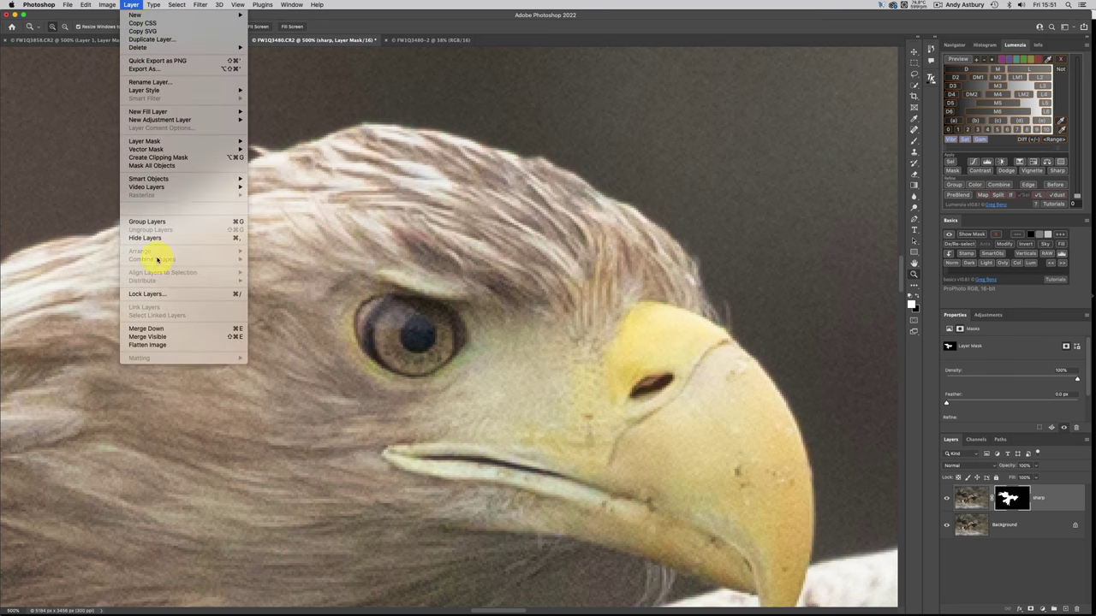
pyautogui.click(147, 344)
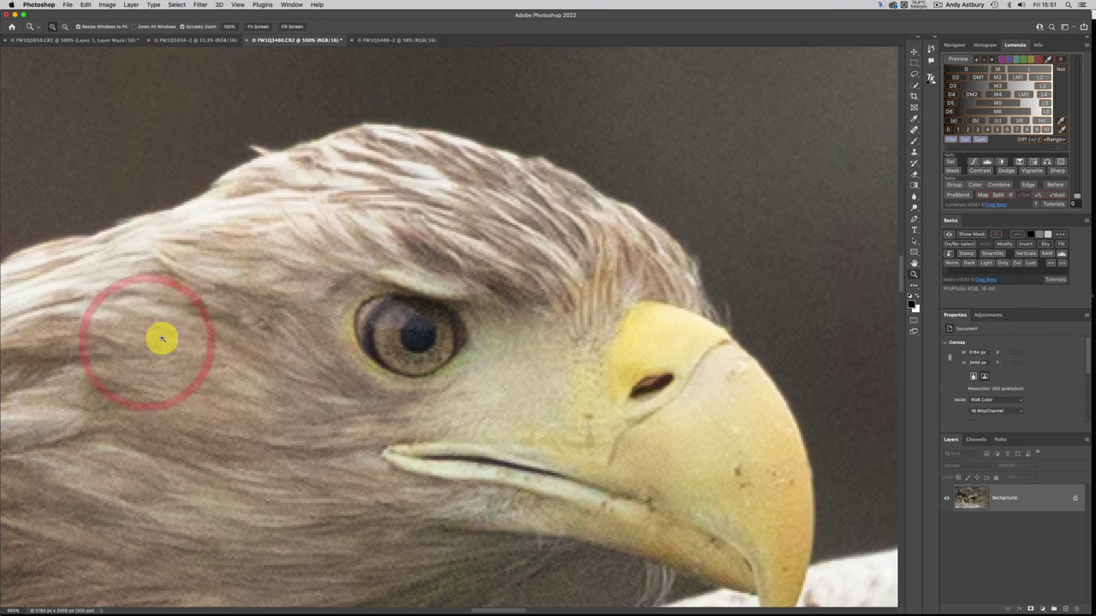
pyautogui.moveTo(1005, 499); pyautogui.dragTo(1066, 608)
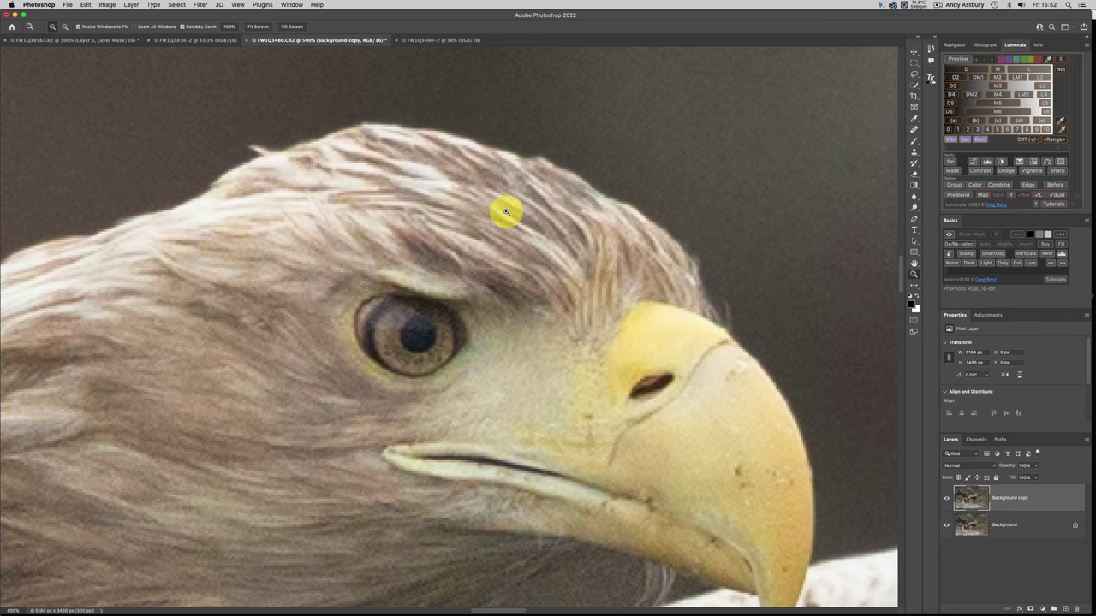
pyautogui.doubleClick(913, 264)
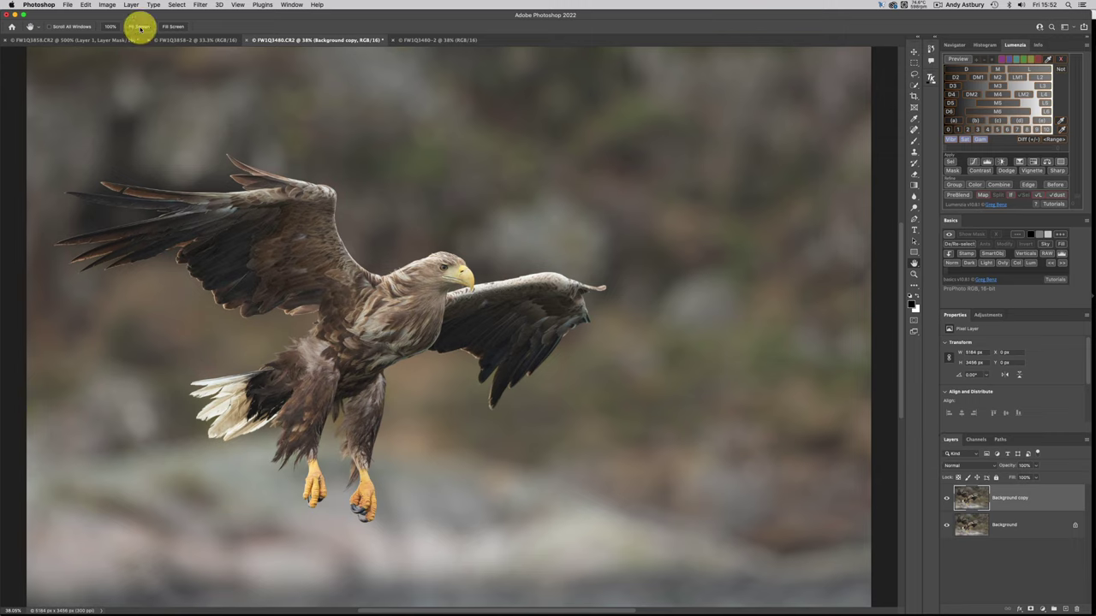
# Step: Denoise Background copy in Topaz DeNoise AI using the Low Light model with Remove Noise 6
pyautogui.click(195, 6)
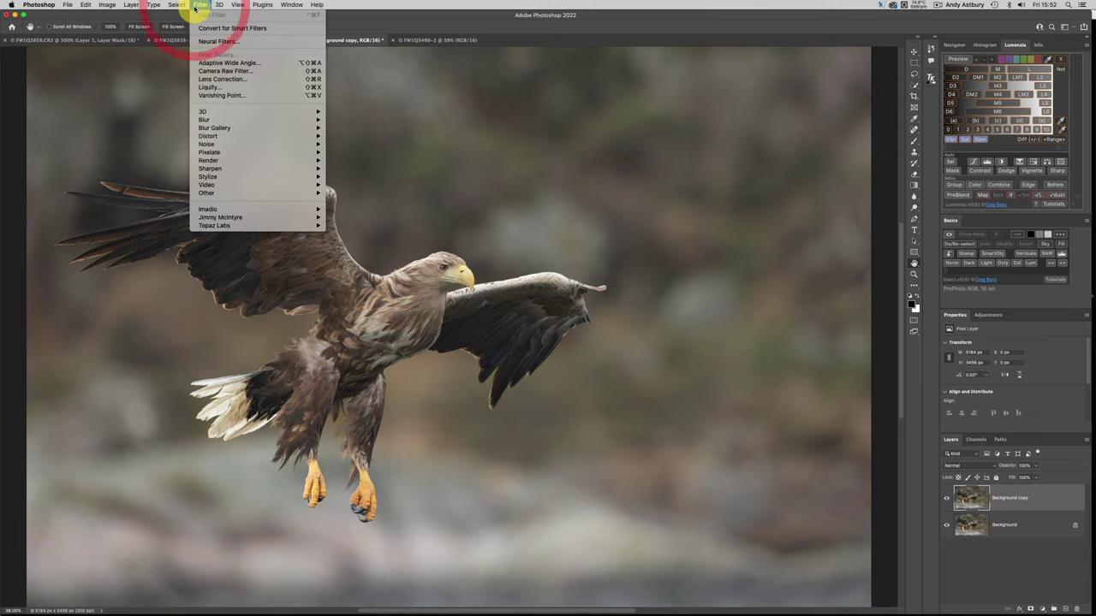
pyautogui.moveTo(214, 225)
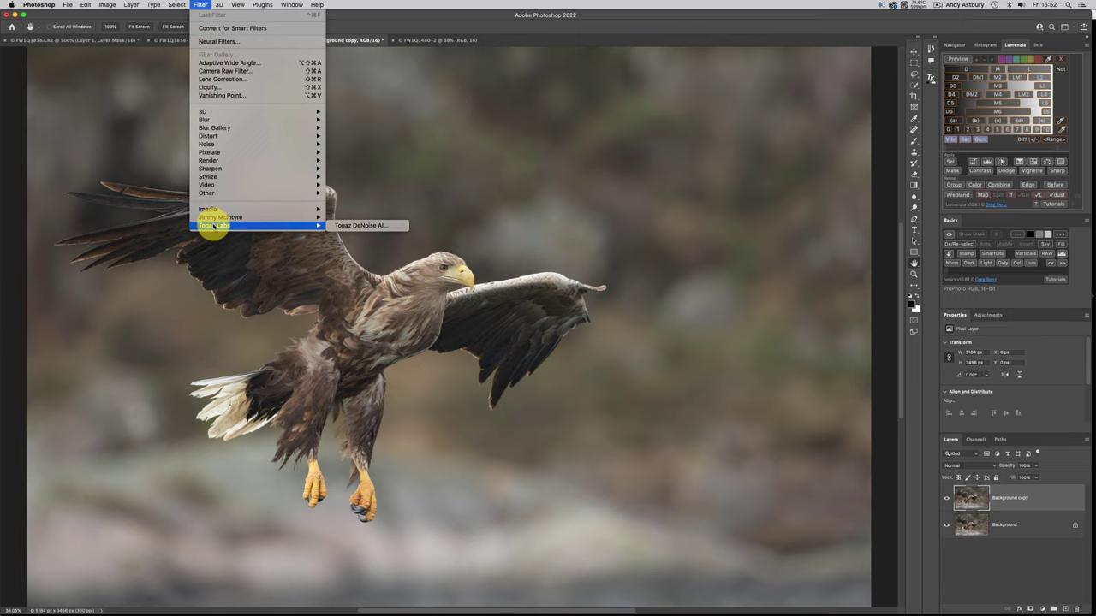
pyautogui.click(365, 228)
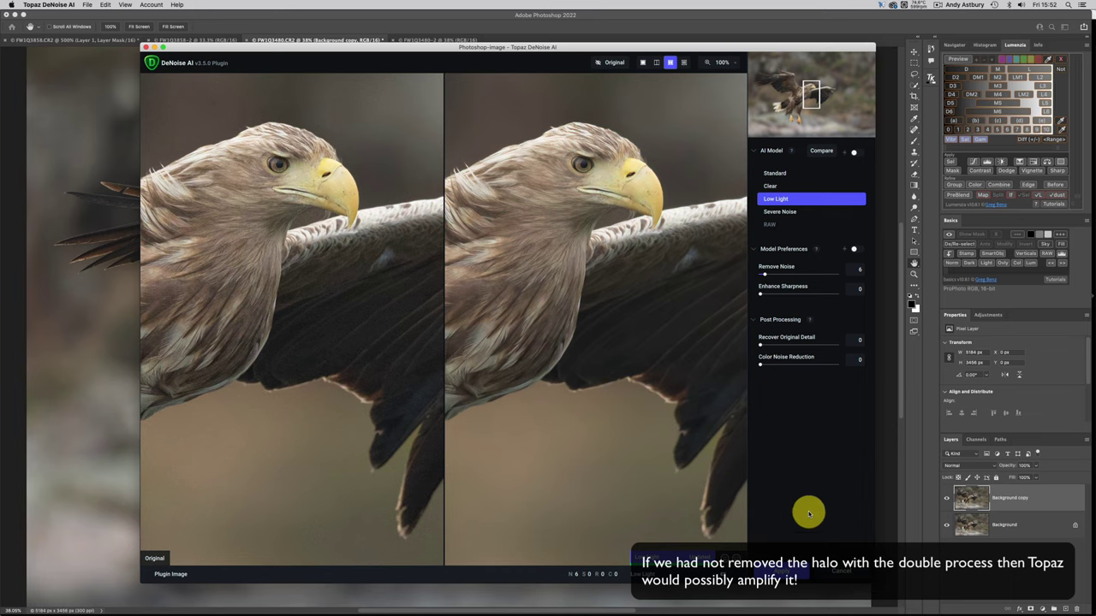
pyautogui.click(783, 542)
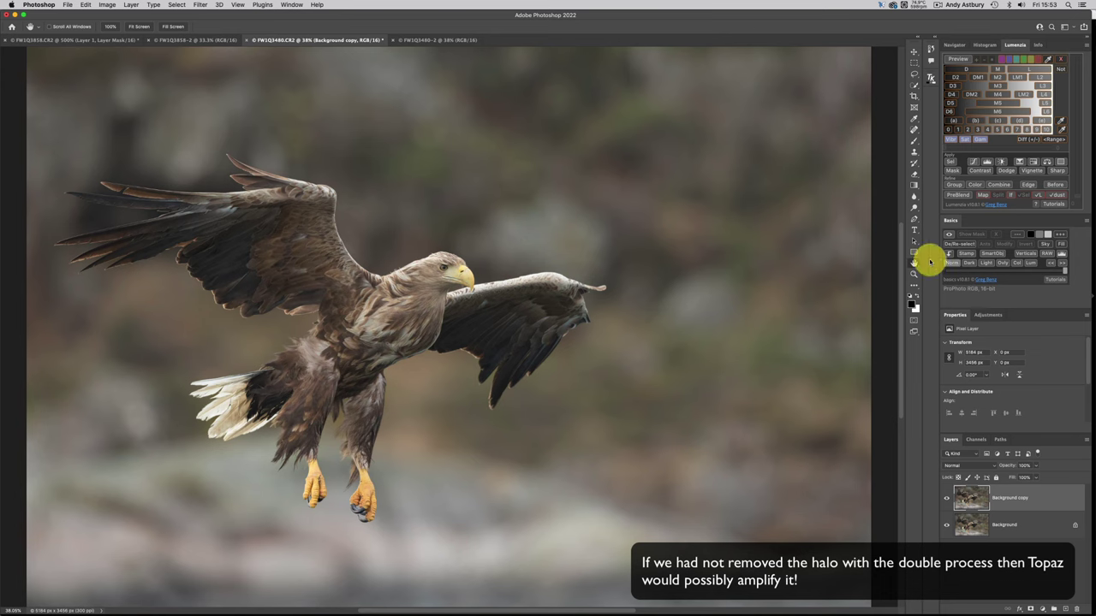
# Step: View at 100% and set Background copy opacity to 66%, comparing briefly against 100%
pyautogui.click(914, 276)
pyautogui.doubleClick(914, 276)
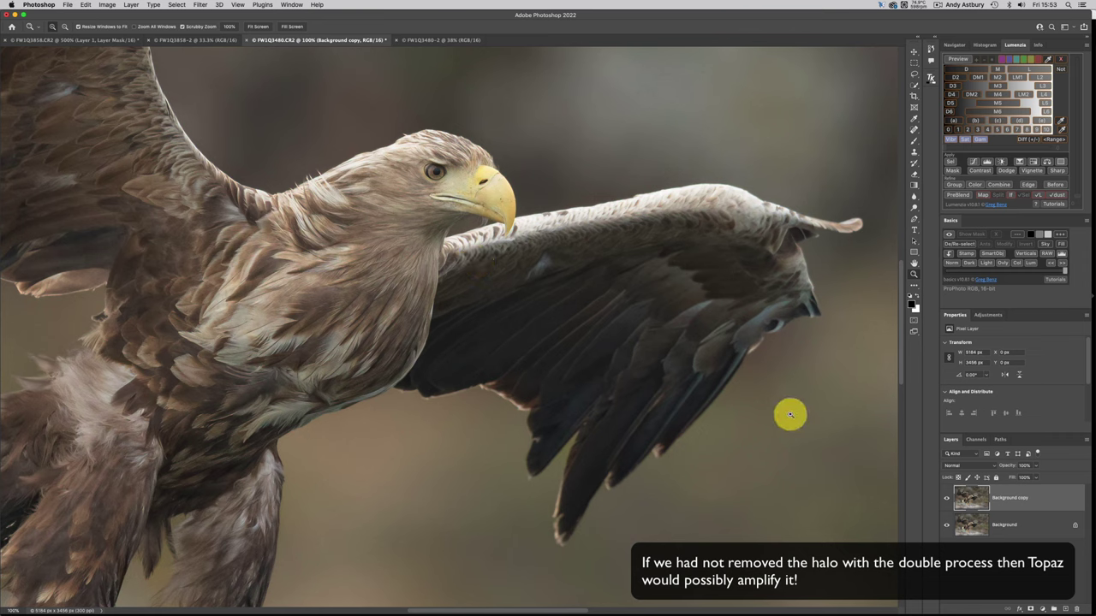
pyautogui.click(1035, 466)
pyautogui.moveTo(1036, 467); pyautogui.dragTo(1027, 472)
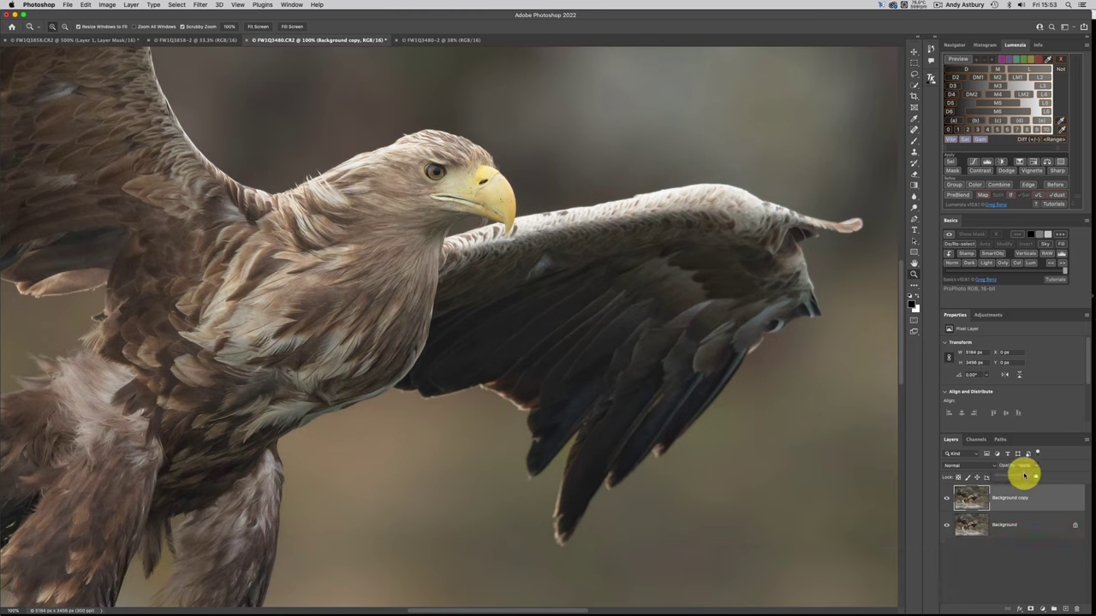
pyautogui.click(1023, 477)
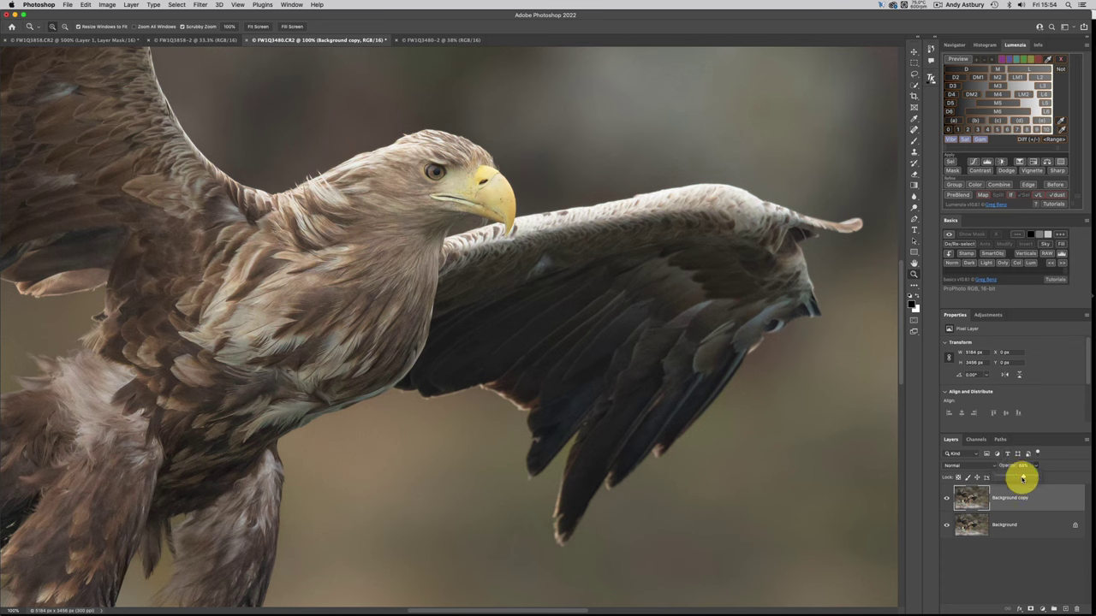
pyautogui.moveTo(1038, 476); pyautogui.dragTo(1041, 477)
pyautogui.click(1021, 477)
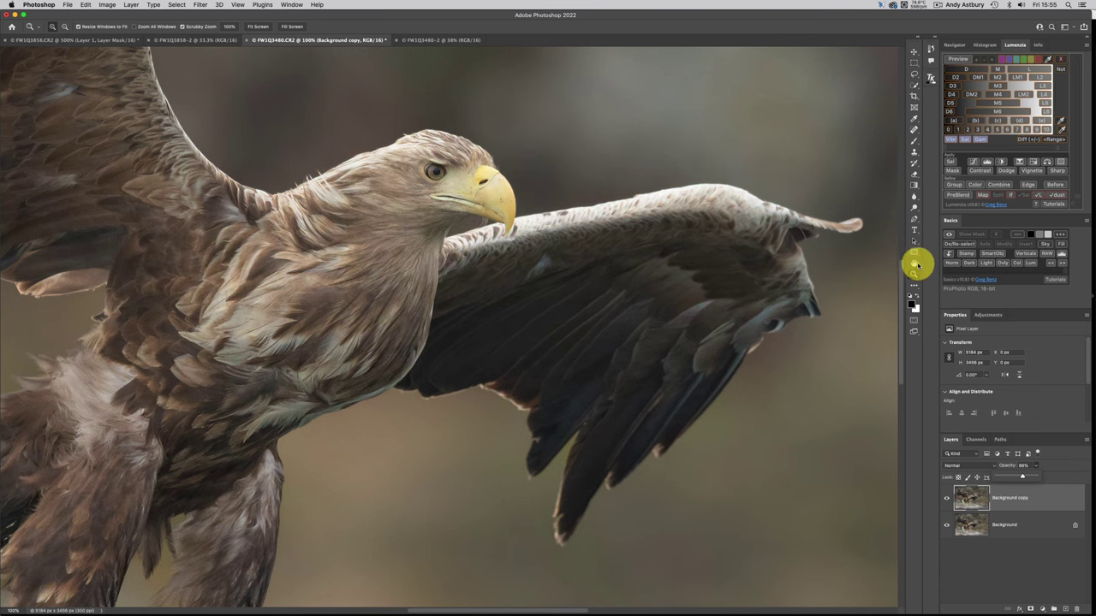
# Step: Switch to the FW1Q3858.CR2 diving eagle document and fit it on screen
pyautogui.doubleClick(913, 264)
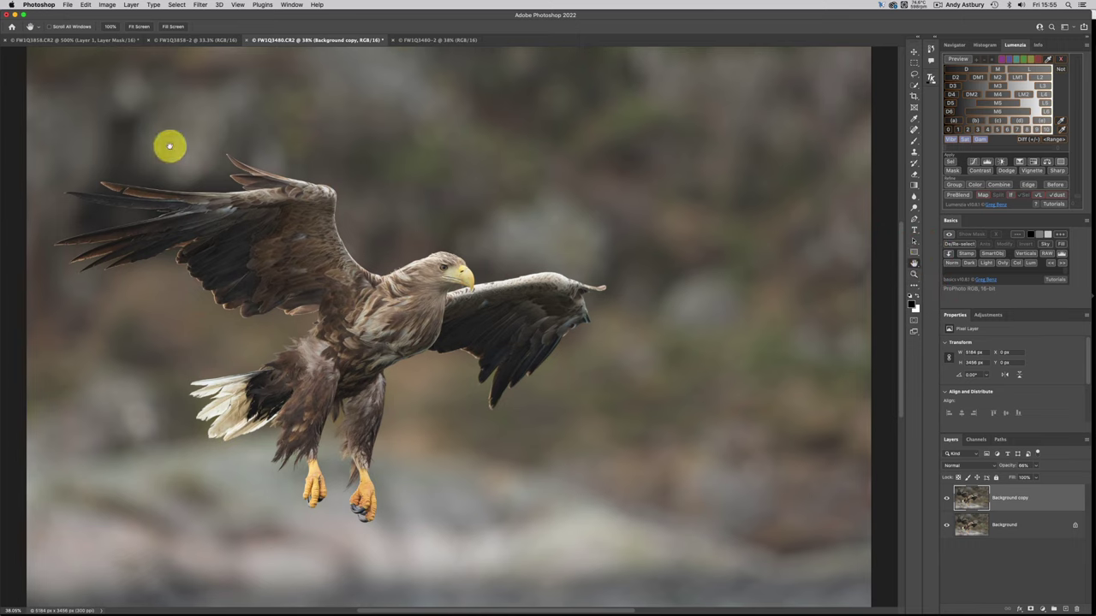
pyautogui.click(78, 40)
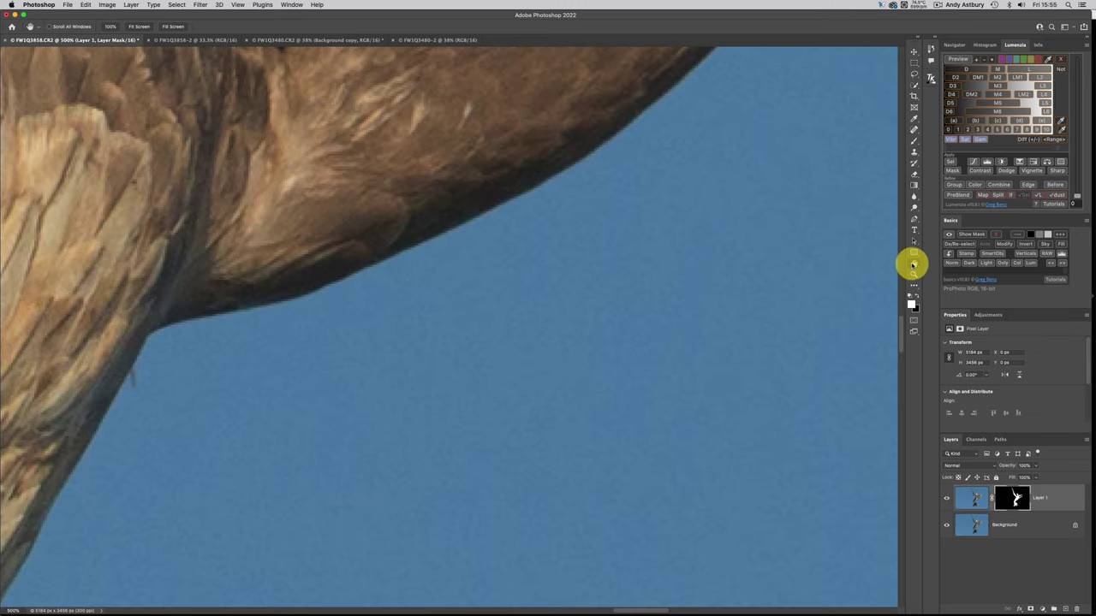
pyautogui.doubleClick(912, 263)
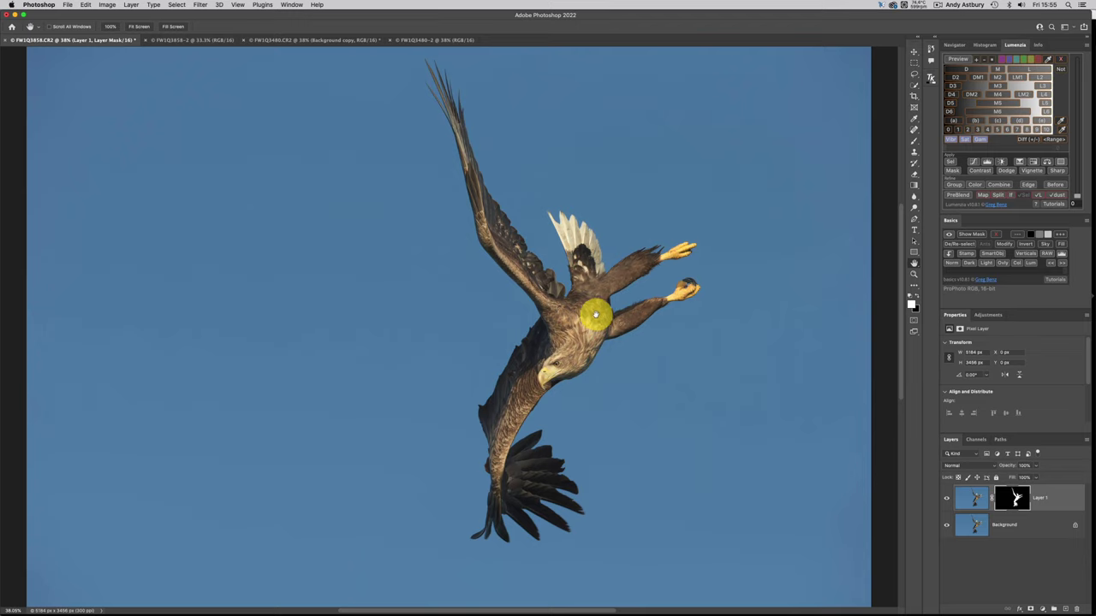
pyautogui.moveTo(337, 610)
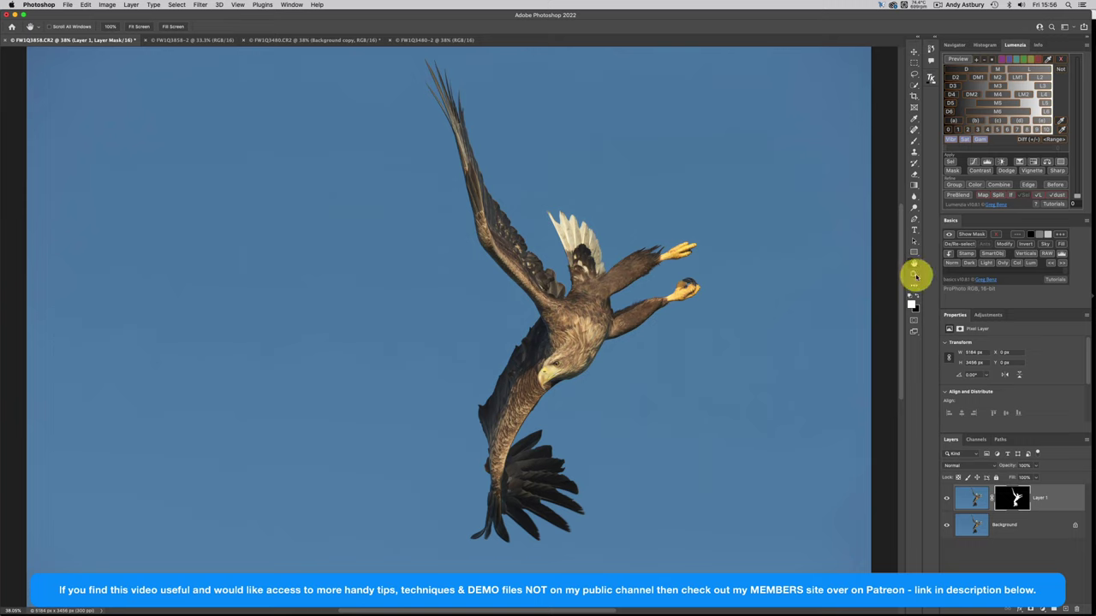
# Step: Zoom into the eagle's neck and show Layer 1's mask alone, magnified to edge pixels
pyautogui.click(914, 275)
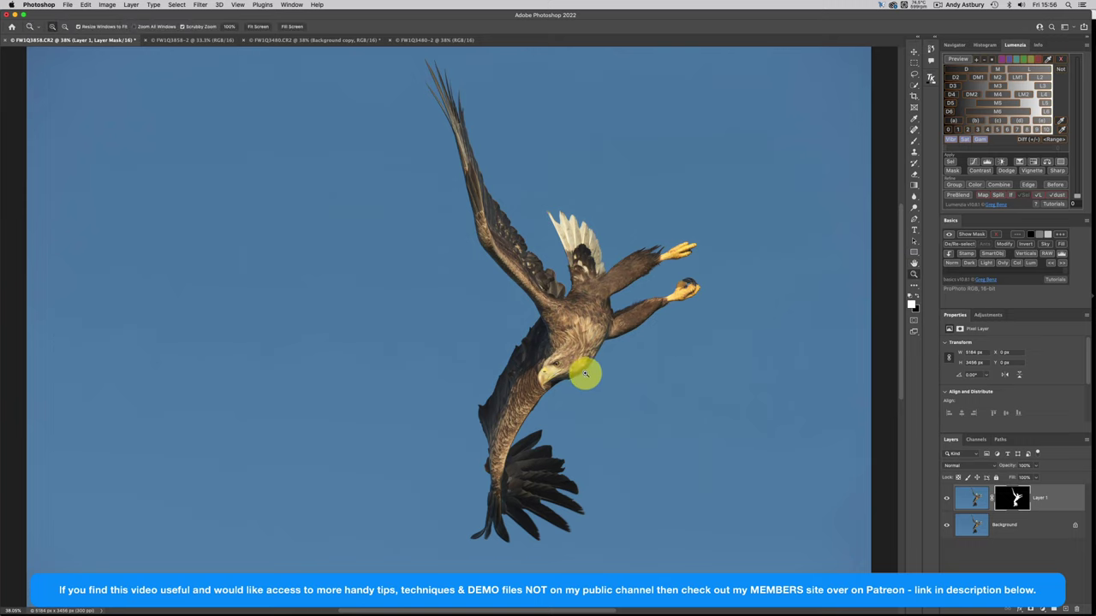
pyautogui.moveTo(585, 373); pyautogui.dragTo(585, 373)
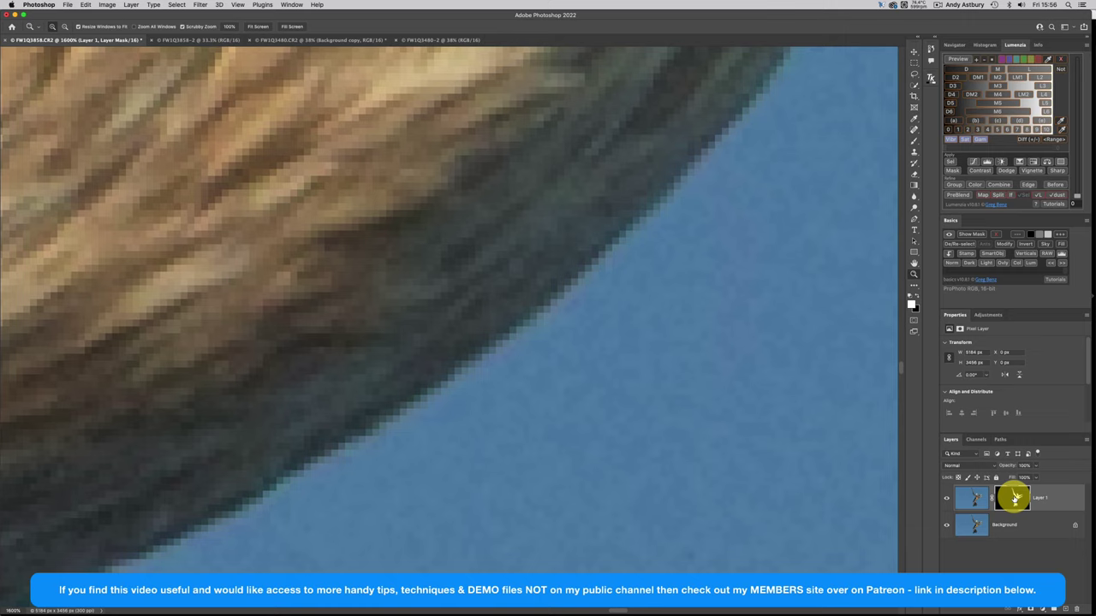
pyautogui.keyDown('alt'); pyautogui.click(1013, 497); pyautogui.keyUp('alt')
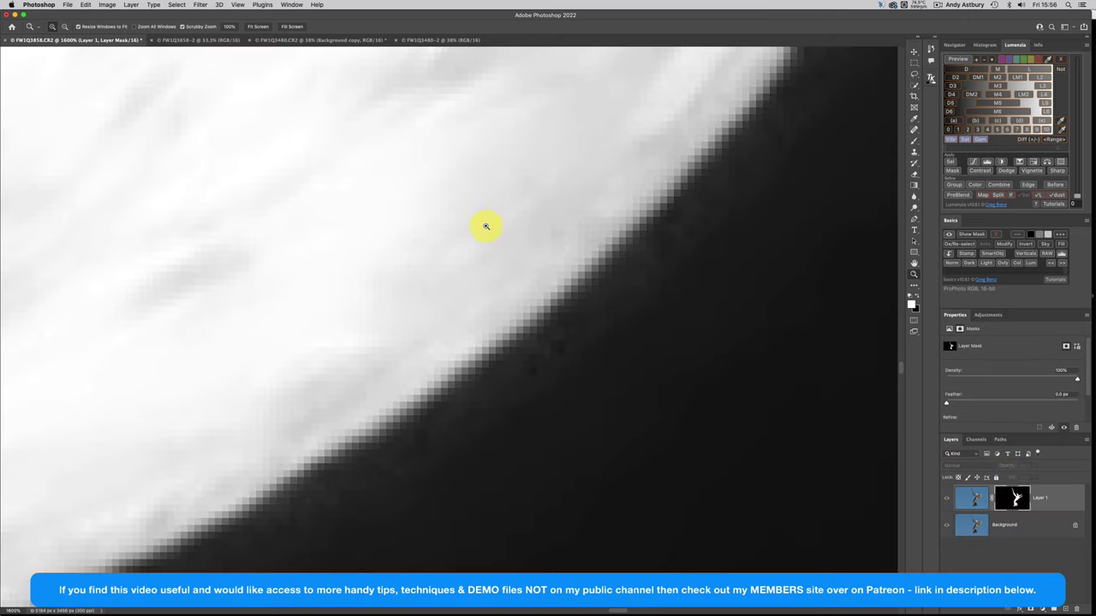
pyautogui.moveTo(590, 279); pyautogui.dragTo(591, 278)
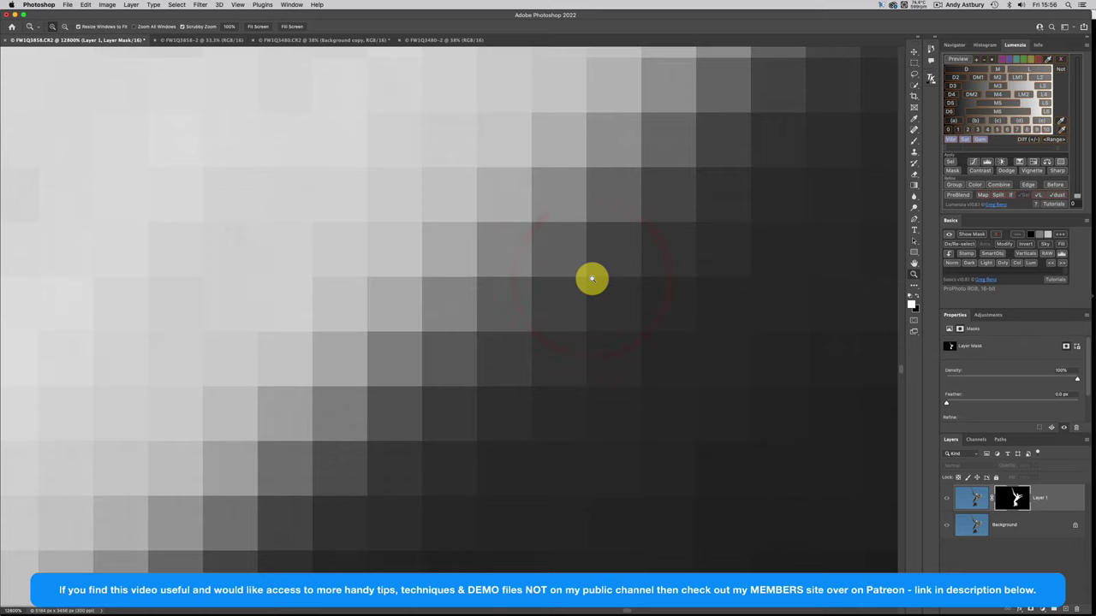